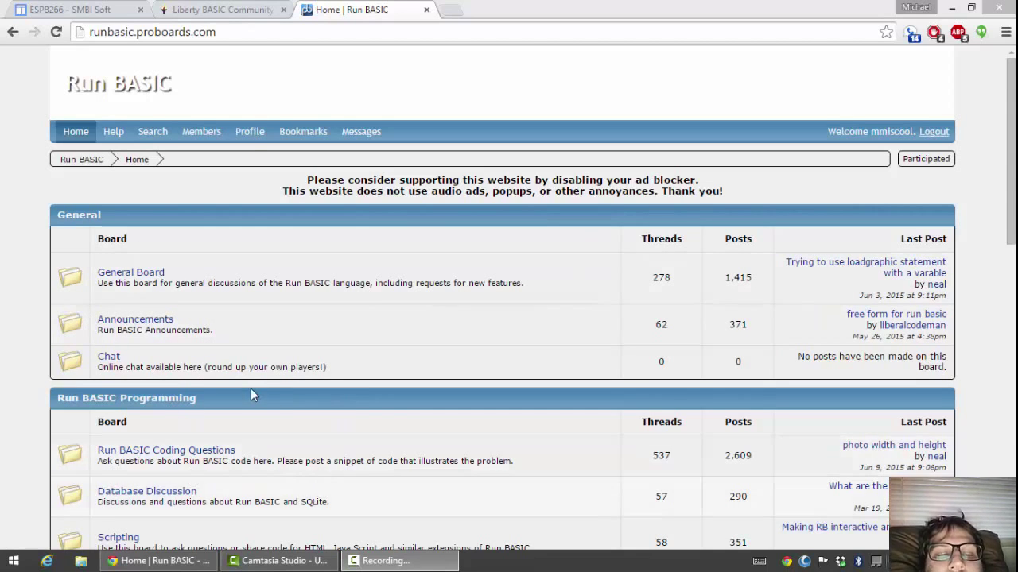
# Open Programs and Features from the Windows Control Panel items
pyautogui.click(14, 562)
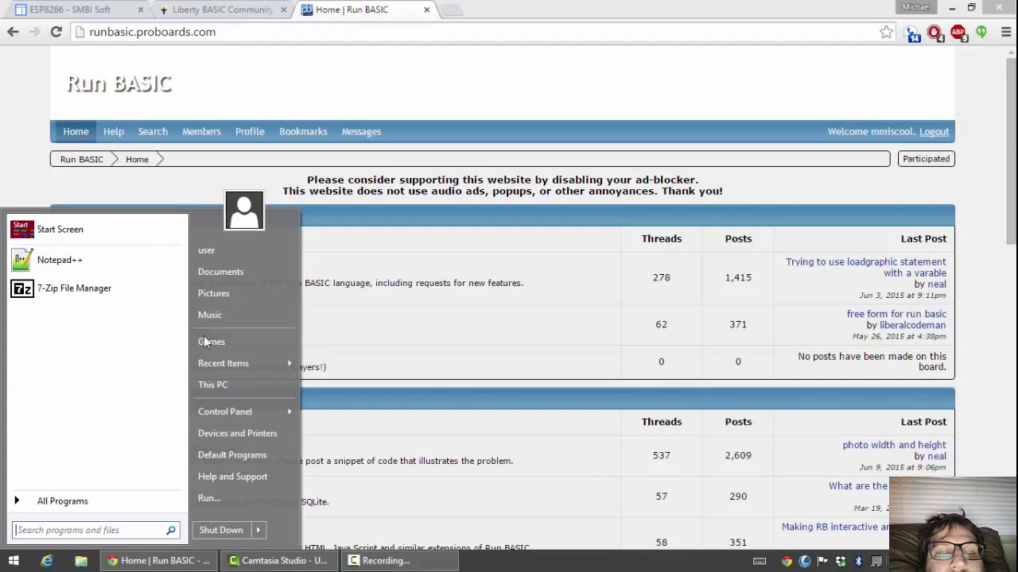
pyautogui.rightClick(17, 563)
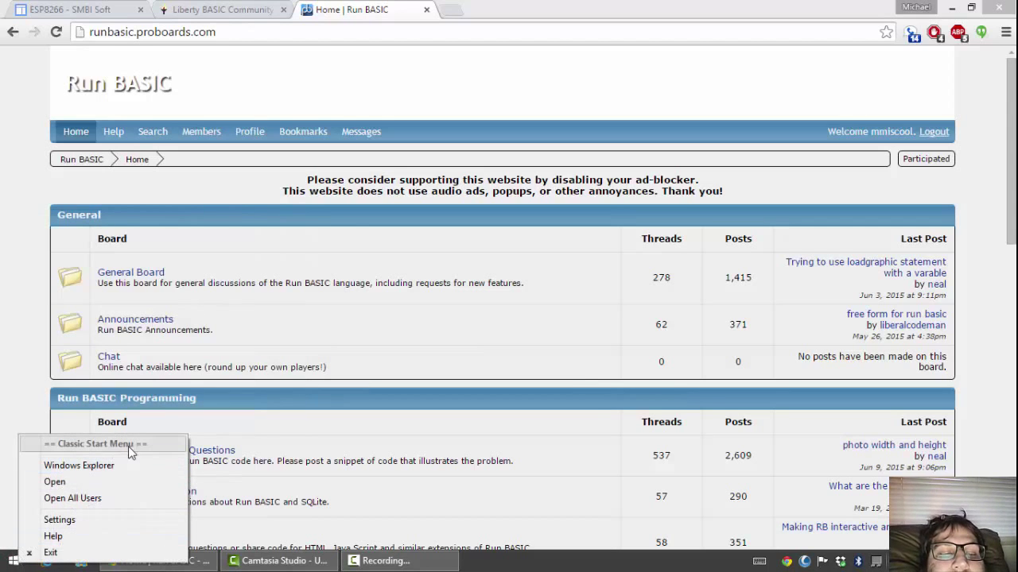
pyautogui.click(11, 563)
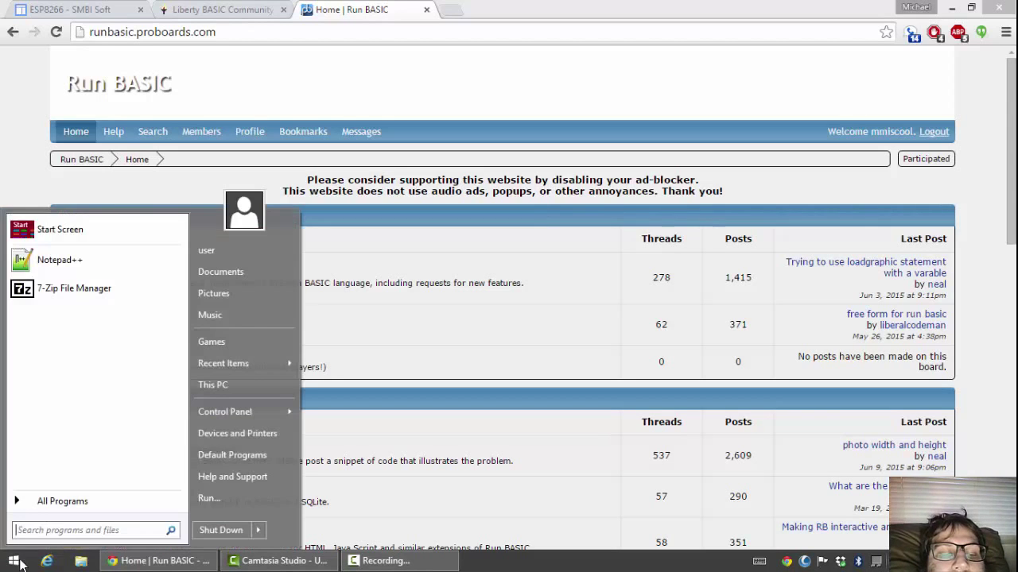
pyautogui.moveTo(251, 413)
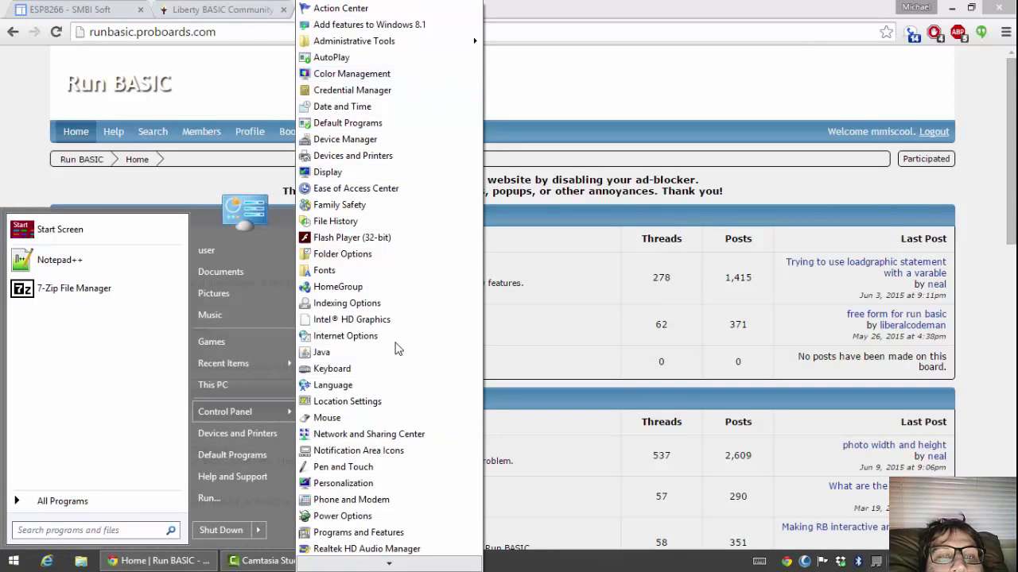
pyautogui.scroll(-5, 381, 531)
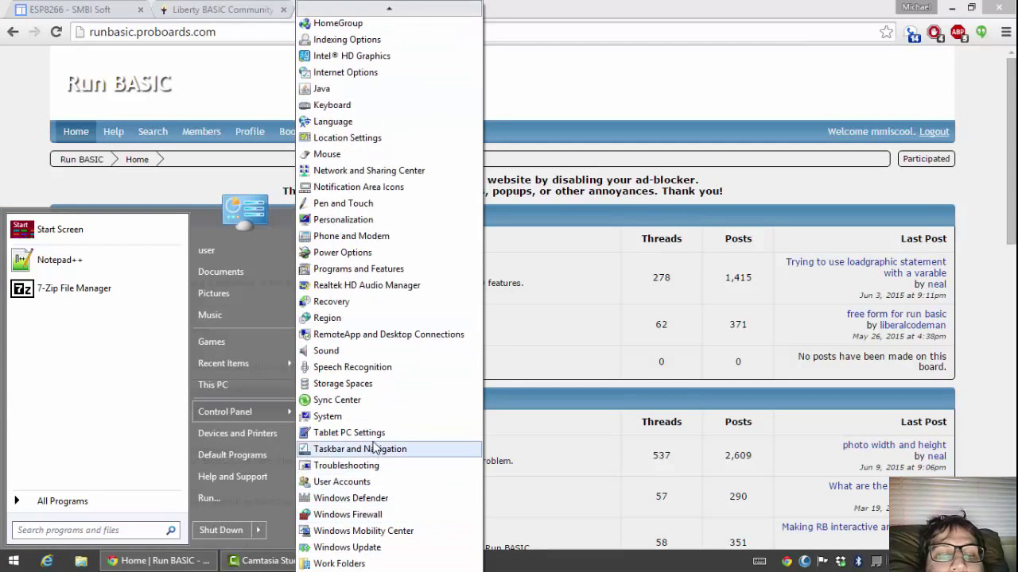
pyautogui.click(368, 270)
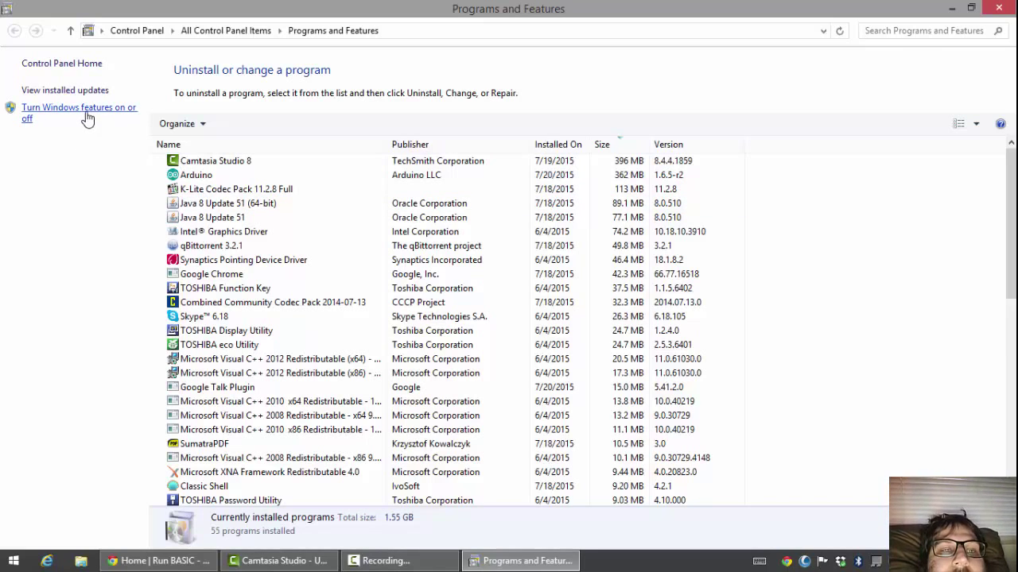
# Bring up the dialog for turning Windows features on or off, close Programs and Features, and extend the dialog upward to the screen edge
pyautogui.click(88, 117)
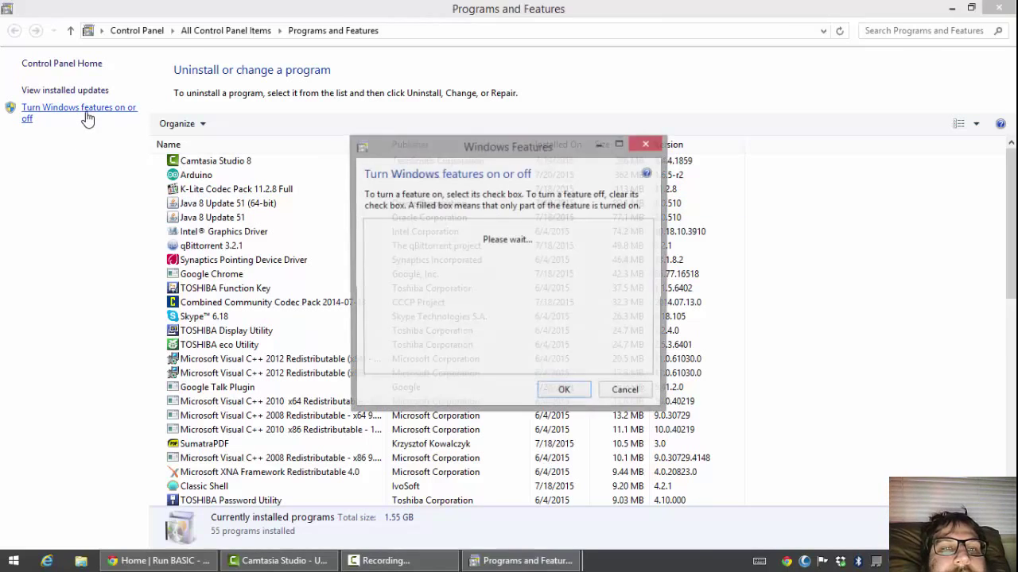
pyautogui.click(999, 7)
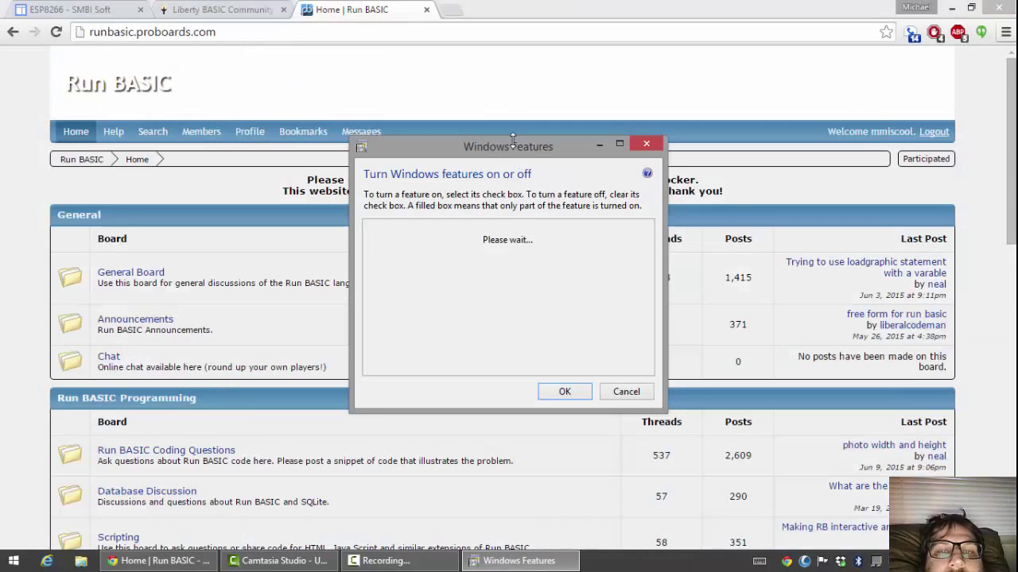
pyautogui.moveTo(513, 139); pyautogui.dragTo(515, 1)
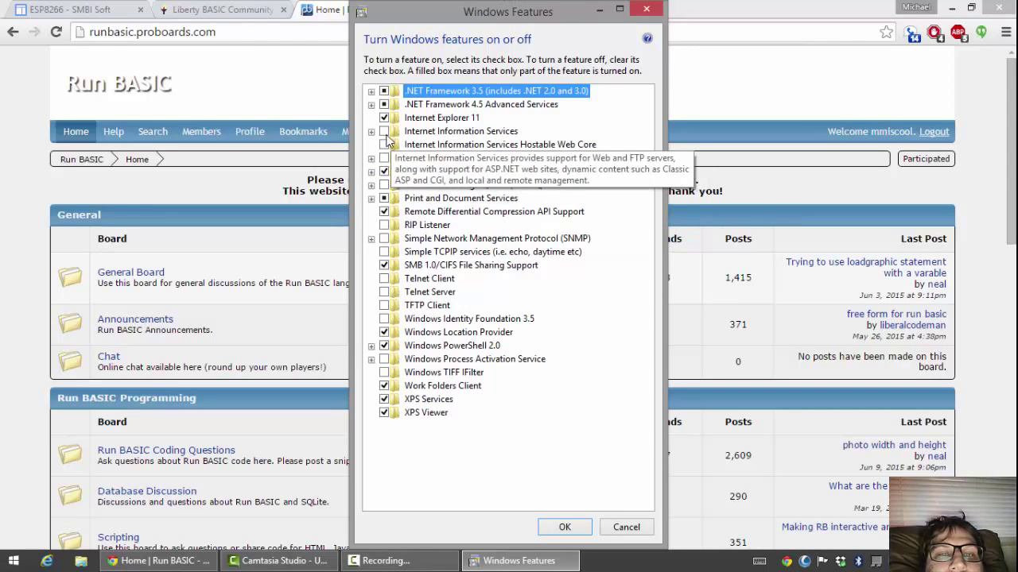
# Enable Internet Information Services and include FTP Service under its FTP Server group
pyautogui.click(427, 134)
pyautogui.click(371, 131)
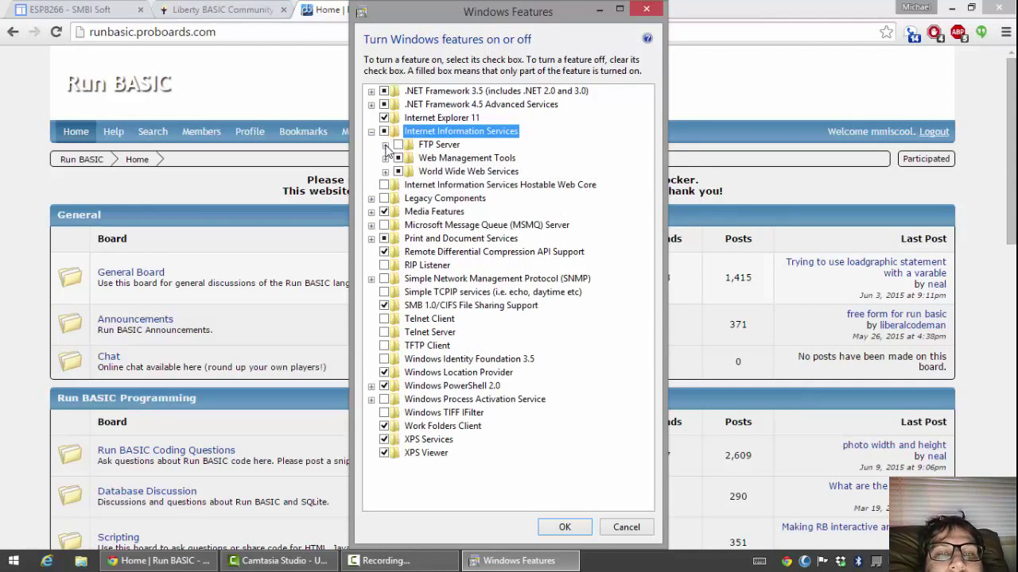
pyautogui.click(386, 144)
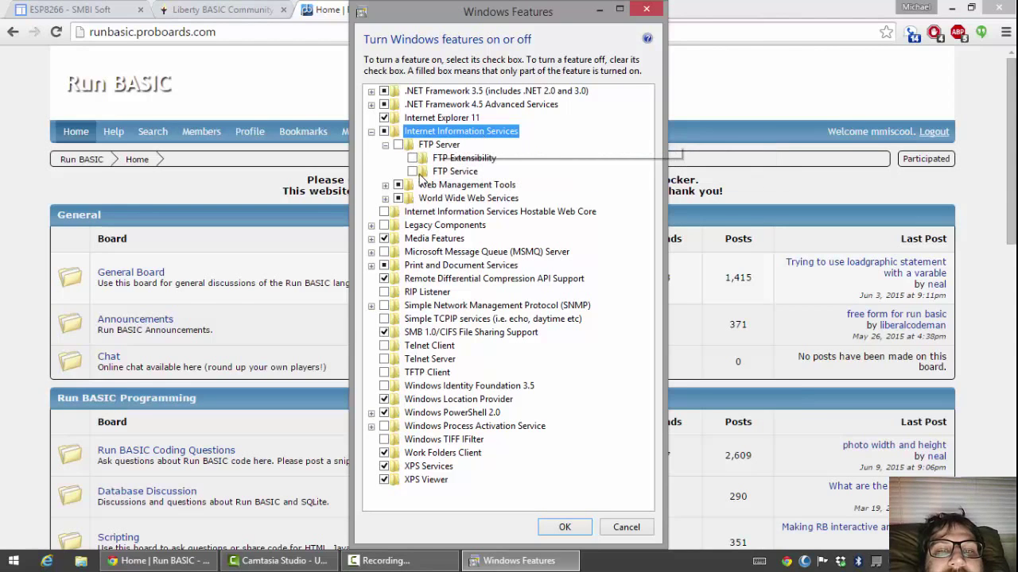
pyautogui.click(412, 172)
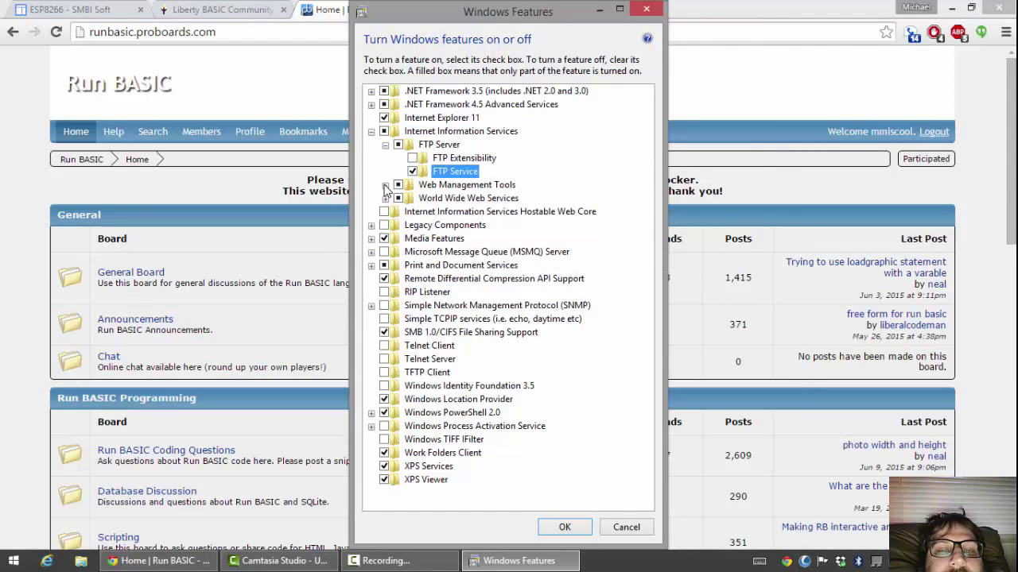
# Enable IIS Management Console, IIS Management Scripts and Tools, and IIS Management Service under Web Management Tools
pyautogui.click(385, 185)
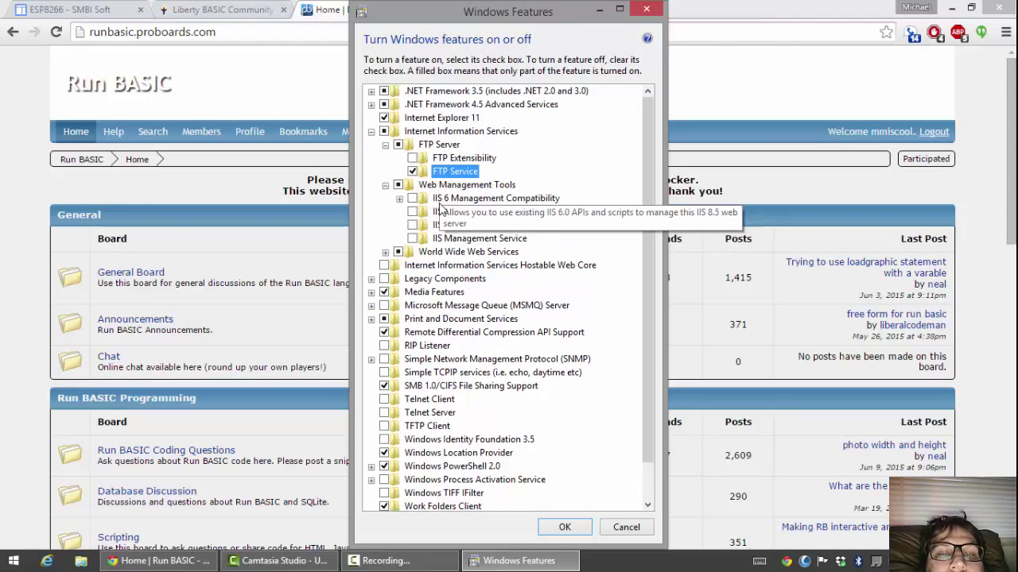
pyautogui.click(412, 212)
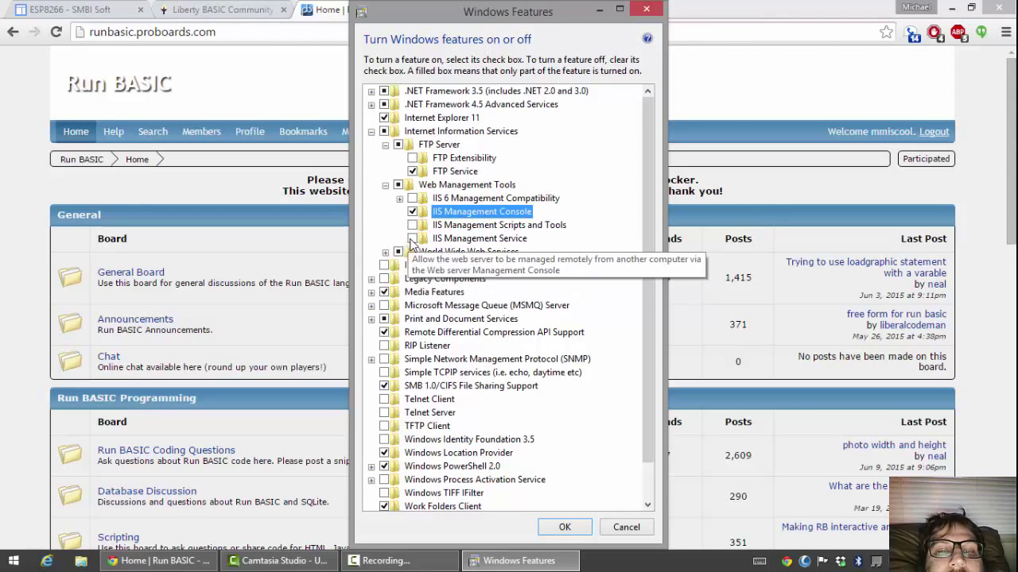
pyautogui.click(414, 239)
pyautogui.click(398, 184)
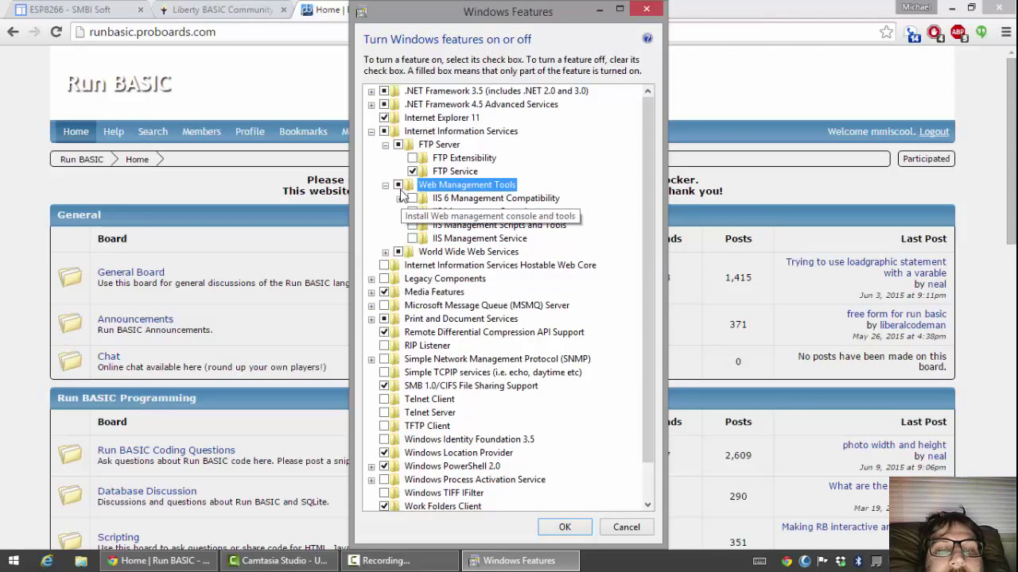
pyautogui.click(412, 212)
pyautogui.click(412, 225)
pyautogui.click(412, 238)
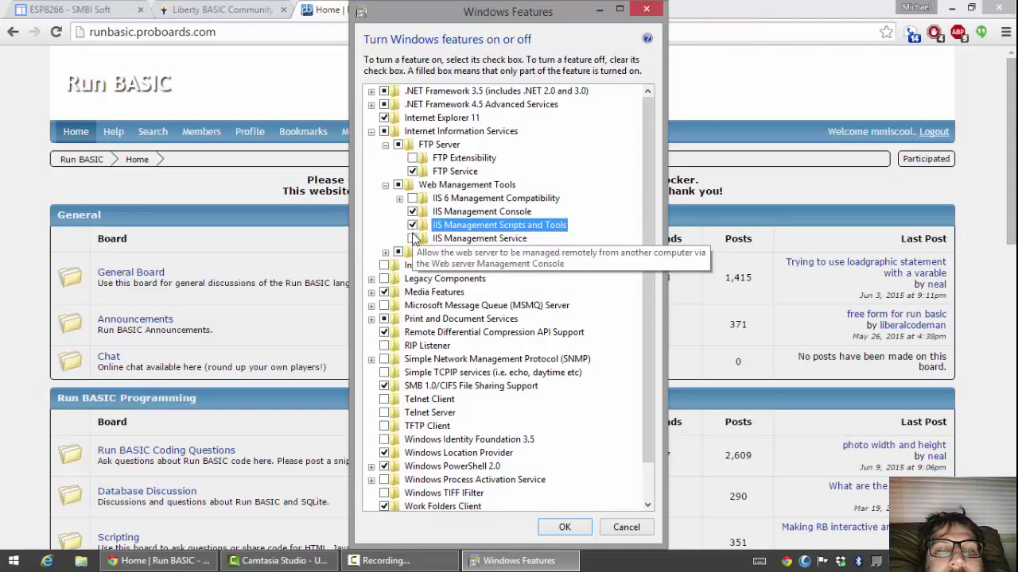
pyautogui.click(415, 229)
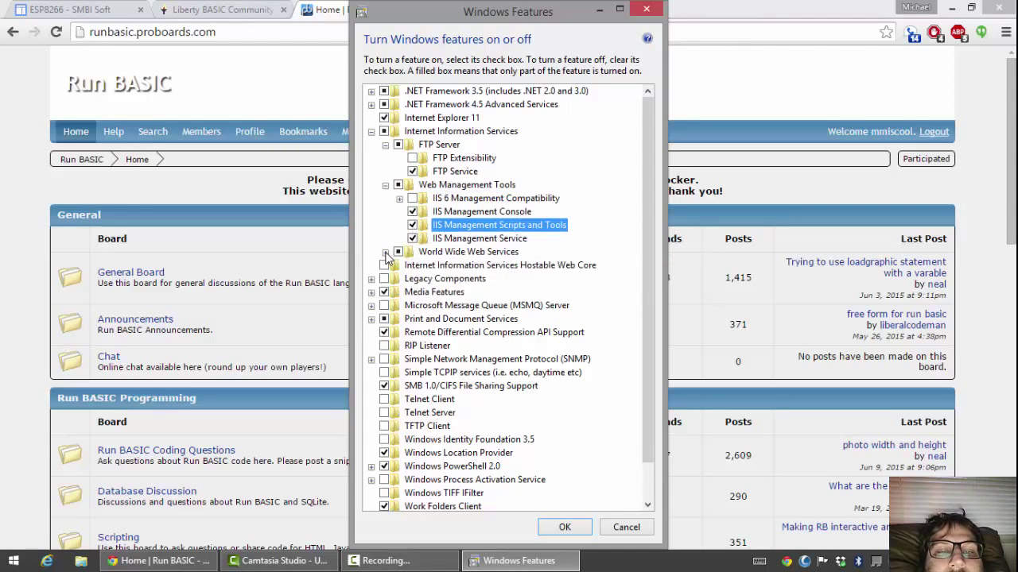
# Examine the World Wide Web Services subfeatures, from Application Development Features through Security, and collapse the groups again
pyautogui.click(385, 252)
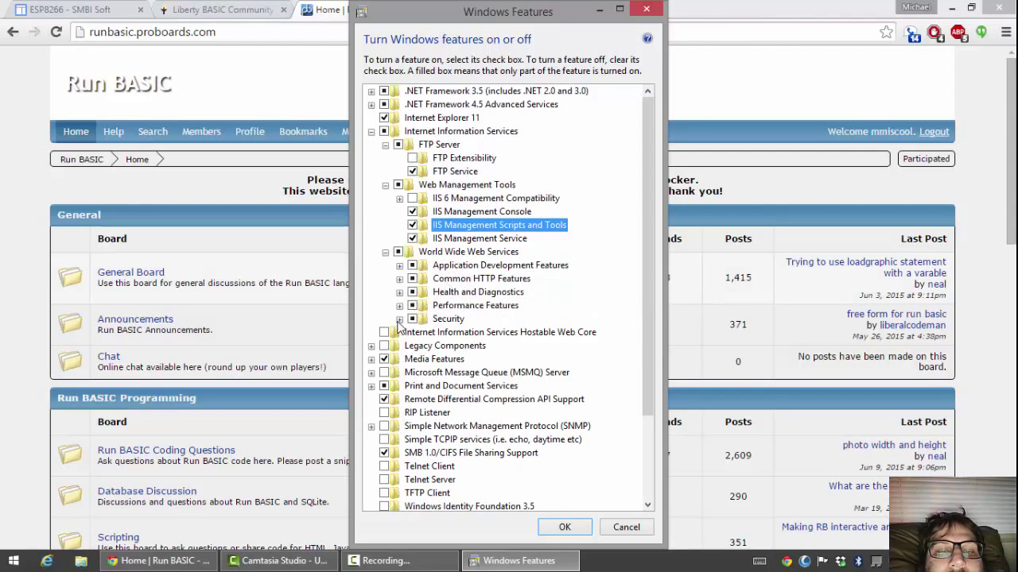
pyautogui.click(399, 319)
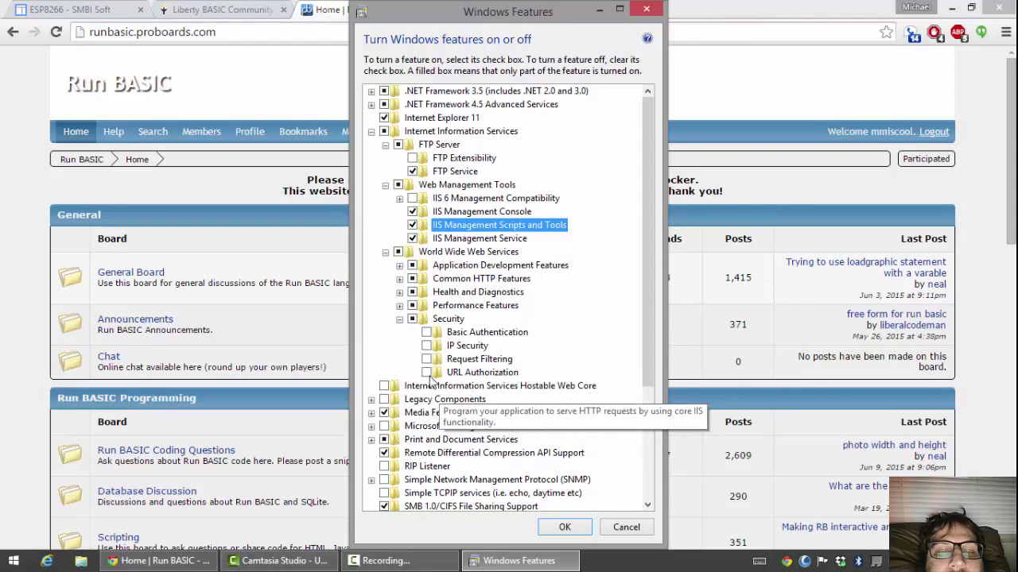
pyautogui.click(399, 305)
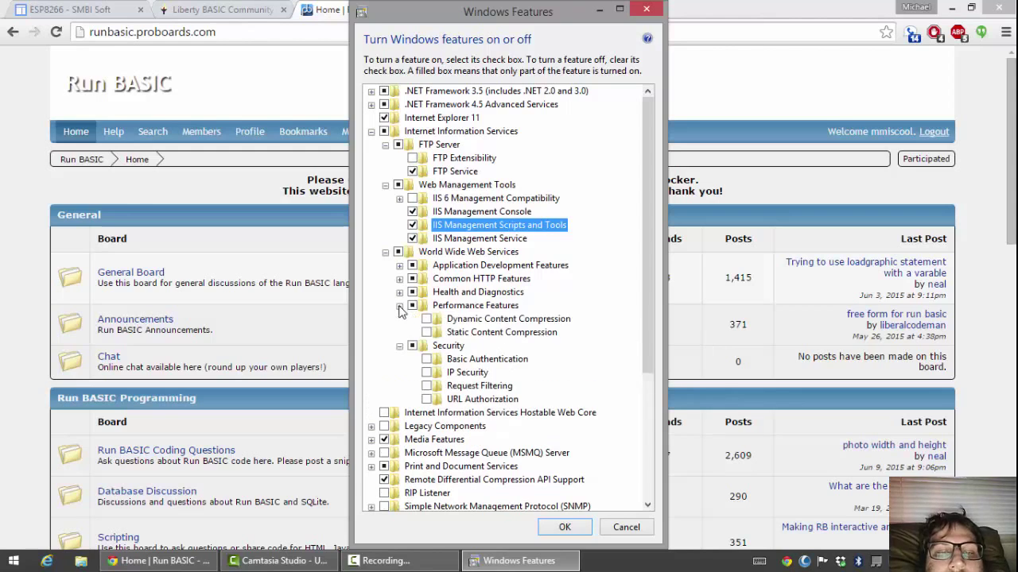
pyautogui.click(399, 293)
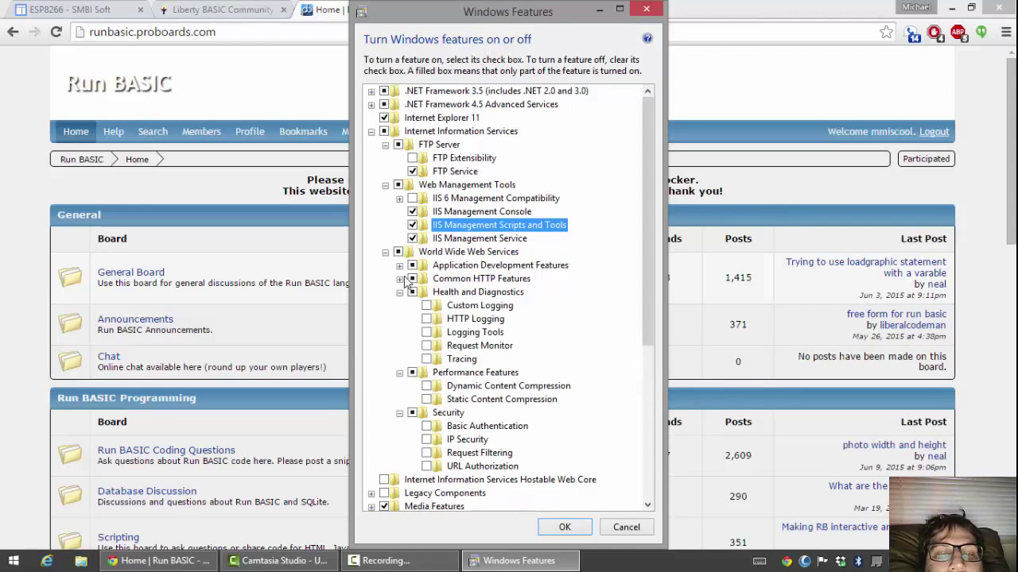
pyautogui.click(399, 279)
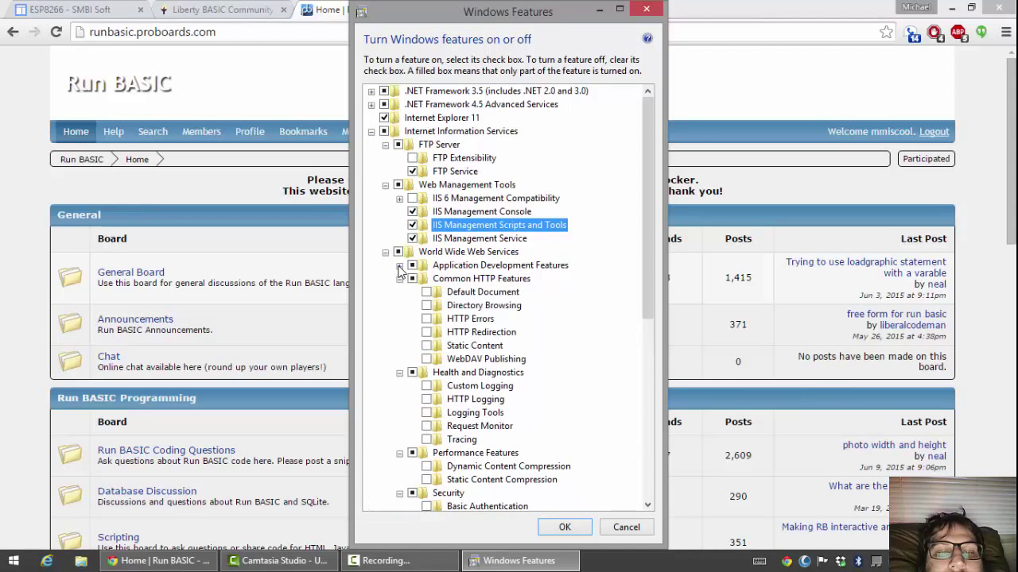
pyautogui.click(400, 267)
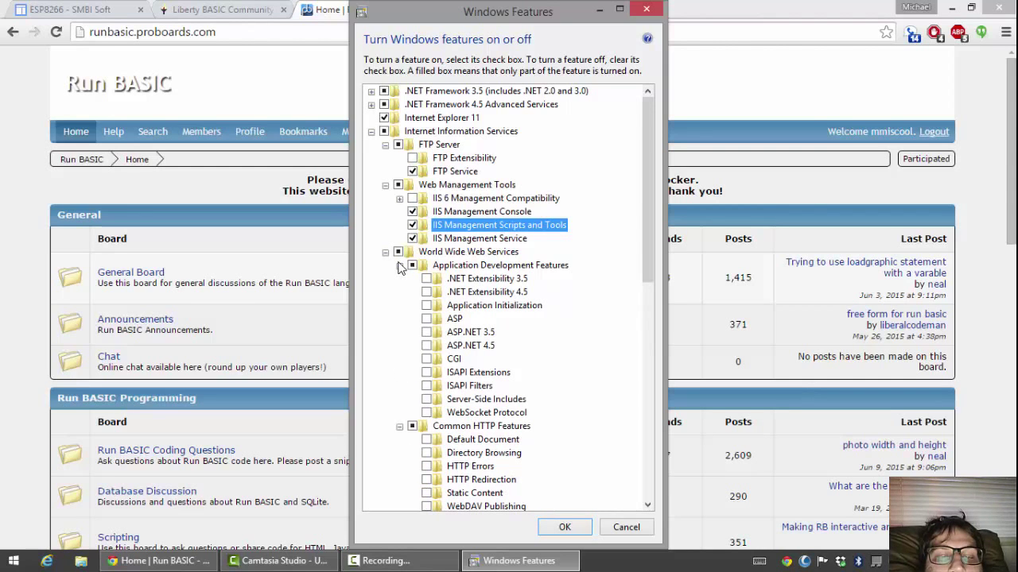
pyautogui.click(400, 266)
pyautogui.click(399, 279)
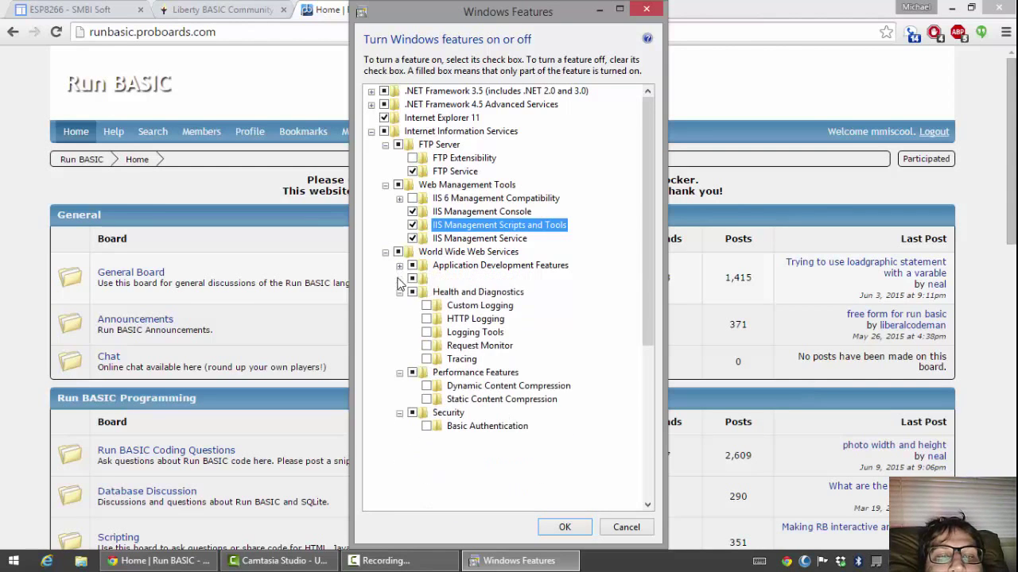
pyautogui.click(399, 292)
pyautogui.click(400, 306)
pyautogui.click(400, 319)
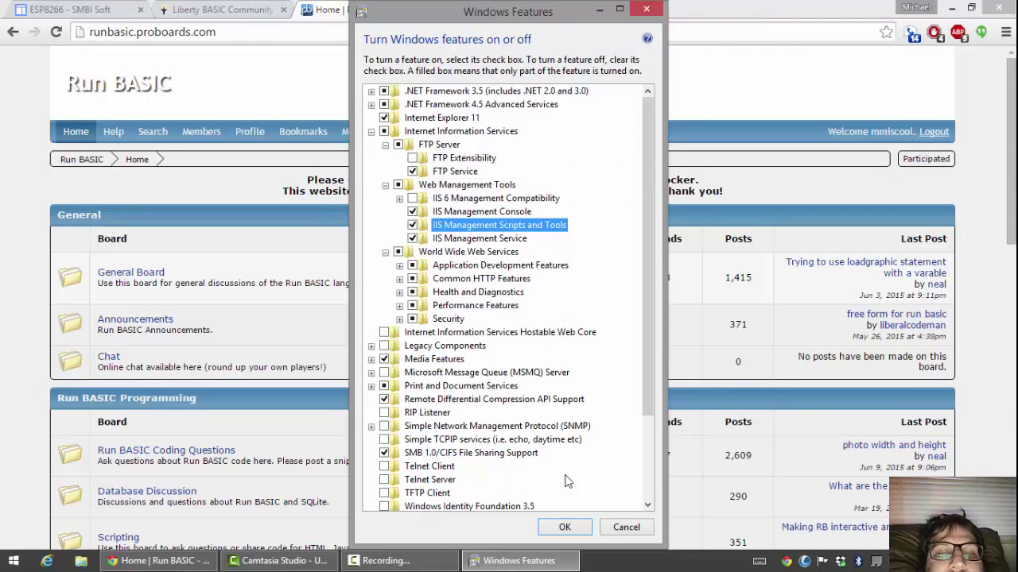
# Apply the selected Windows features and download the required files from Windows Update
pyautogui.click(566, 529)
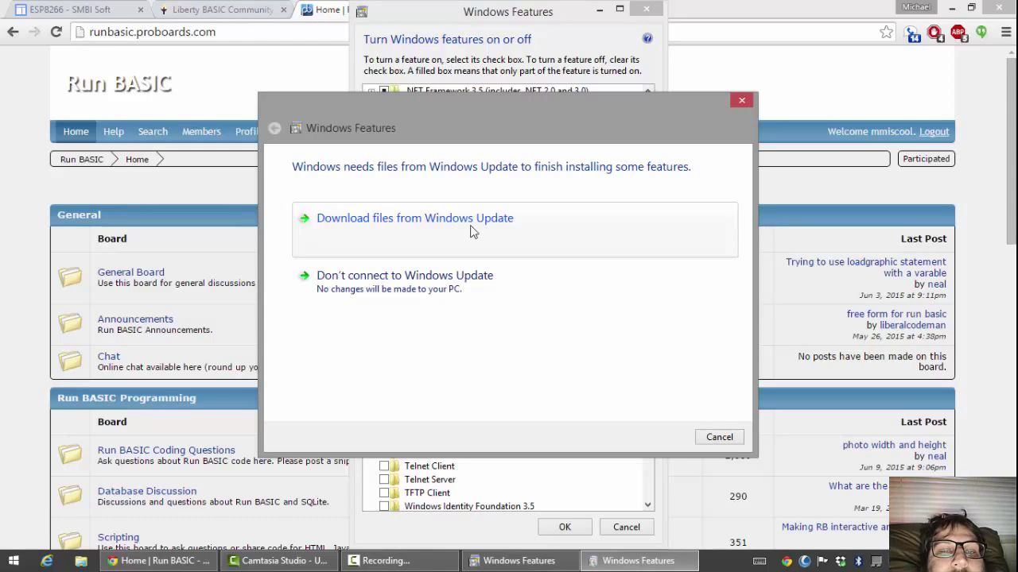
pyautogui.click(472, 231)
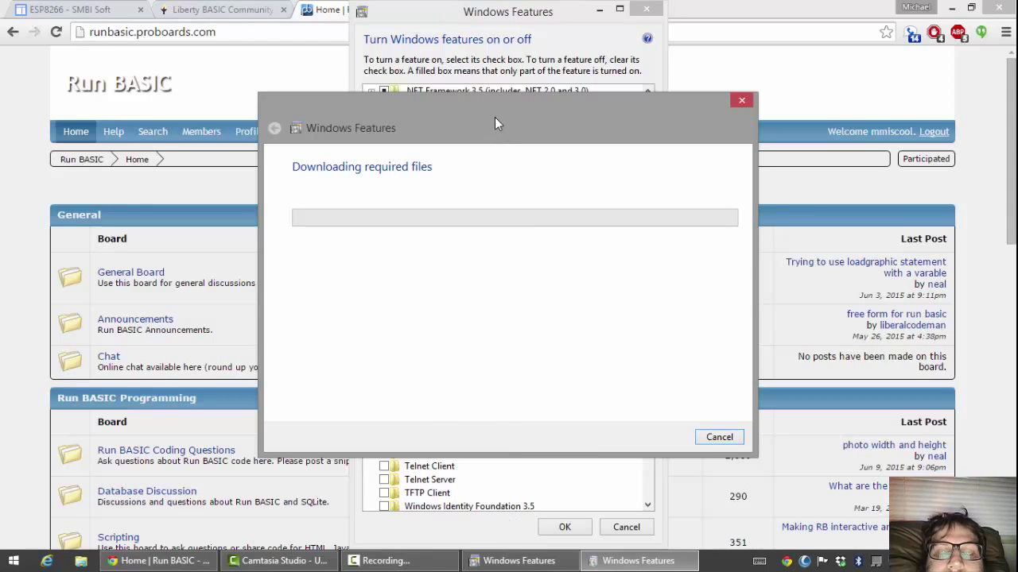
pyautogui.moveTo(494, 118); pyautogui.dragTo(479, 149)
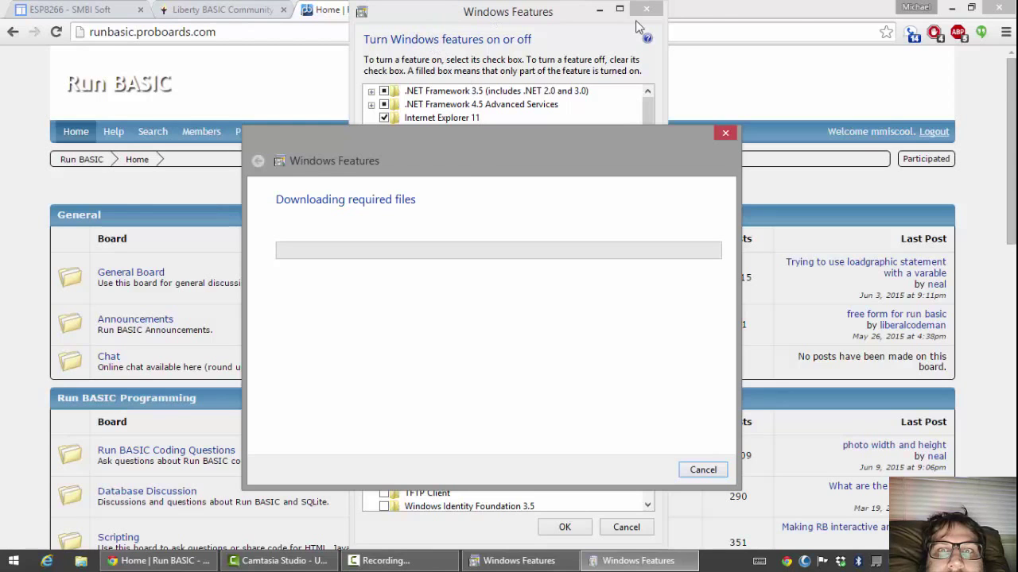
# Minimize the browser and reposition the download progress dialog over the desktop
pyautogui.click(952, 7)
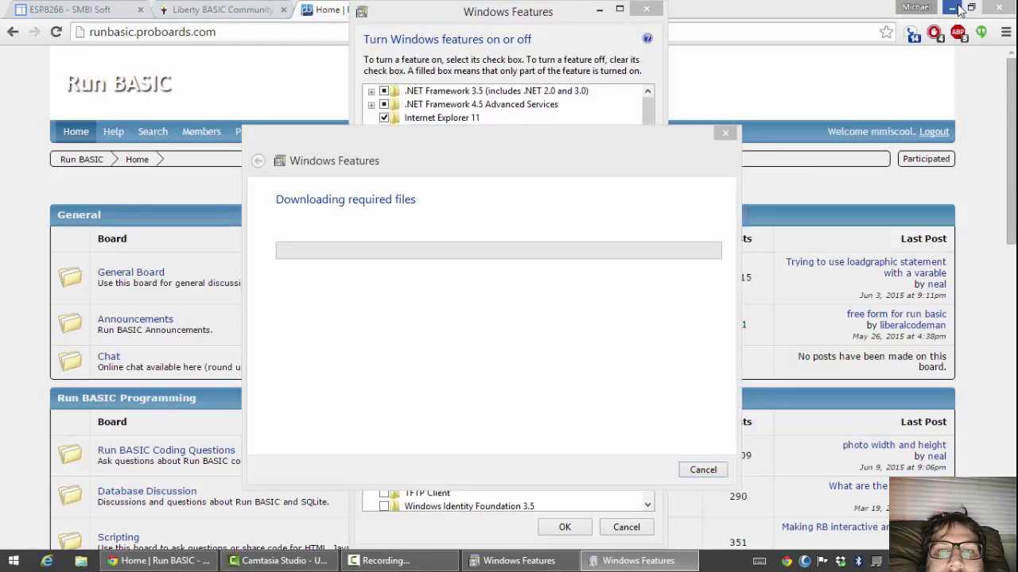
pyautogui.click(490, 133)
pyautogui.moveTo(480, 147); pyautogui.dragTo(498, 132)
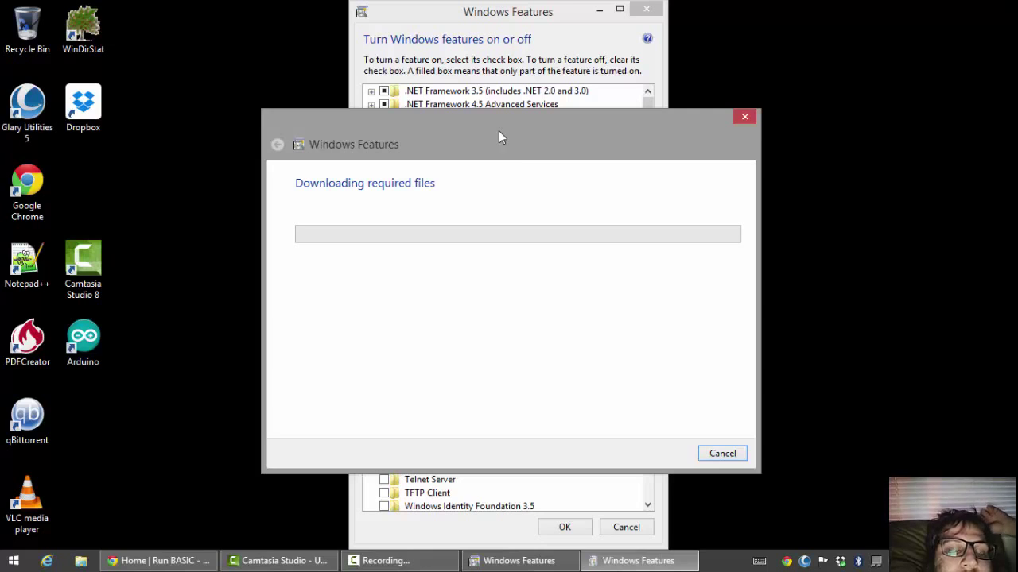
pyautogui.click(378, 561)
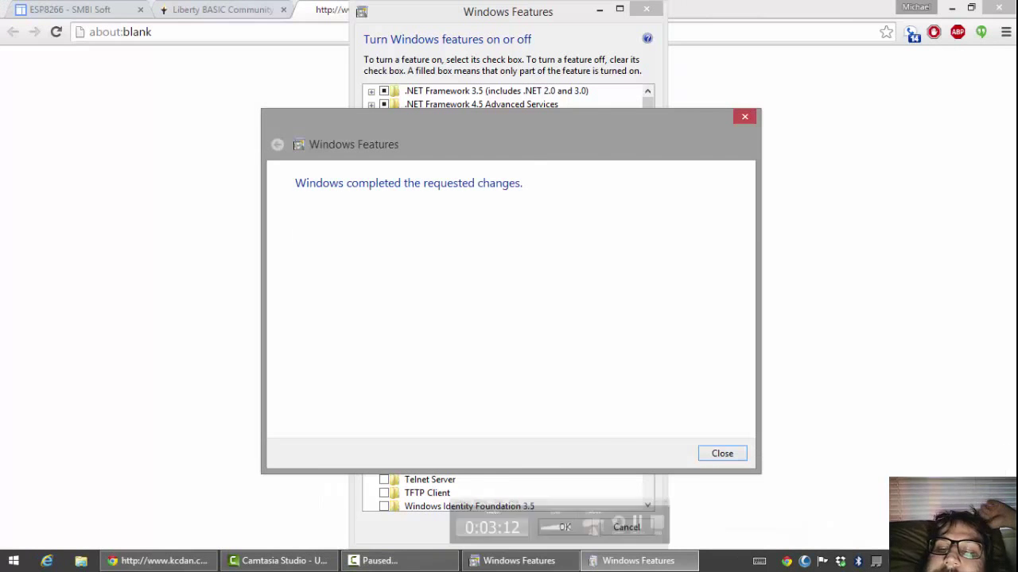
# Close the kcdan.com tab in Chrome and leave the Run BASIC forum page in front
pyautogui.click(225, 6)
pyautogui.click(518, 9)
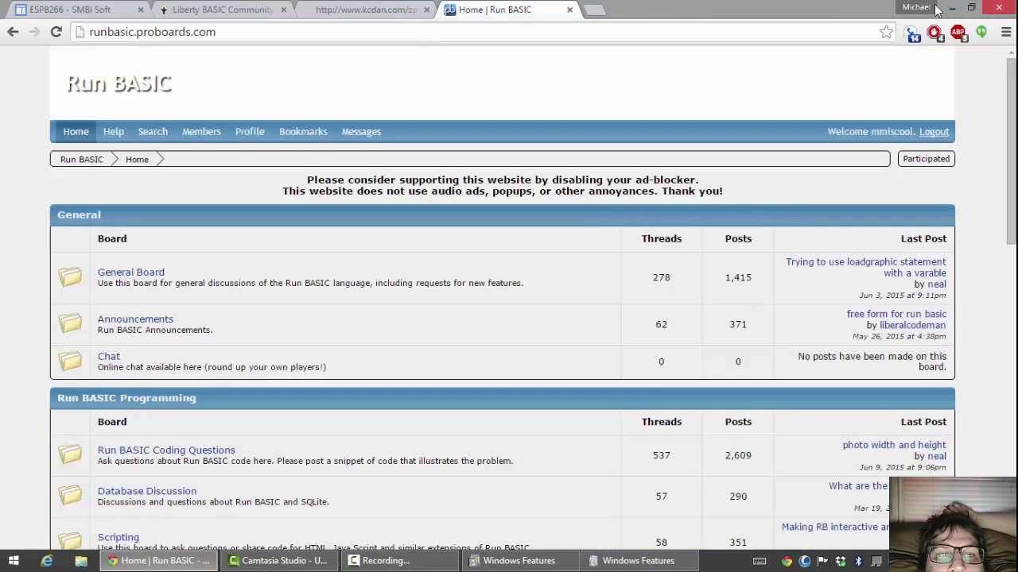
pyautogui.click(420, 11)
pyautogui.click(426, 9)
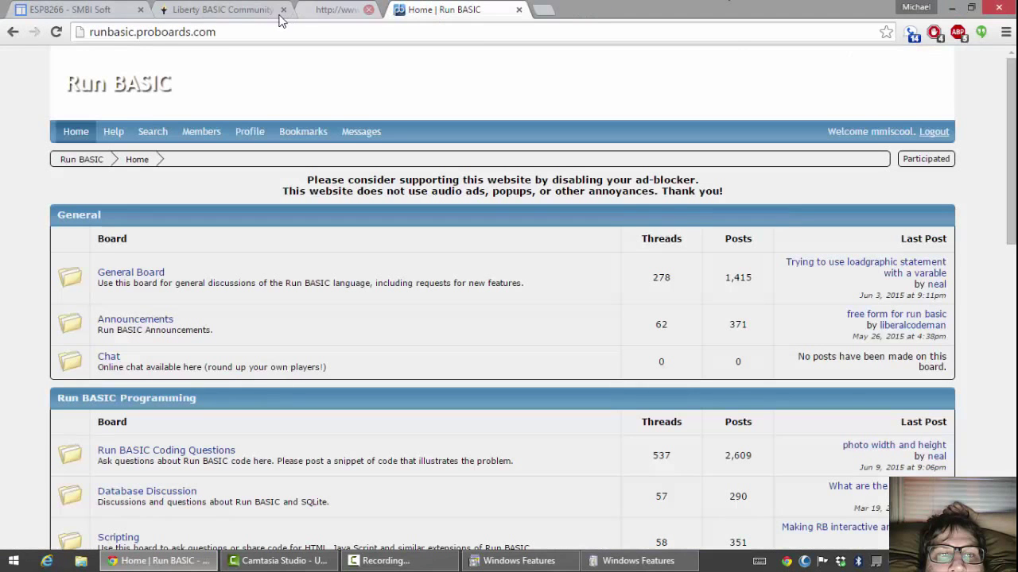
pyautogui.click(949, 9)
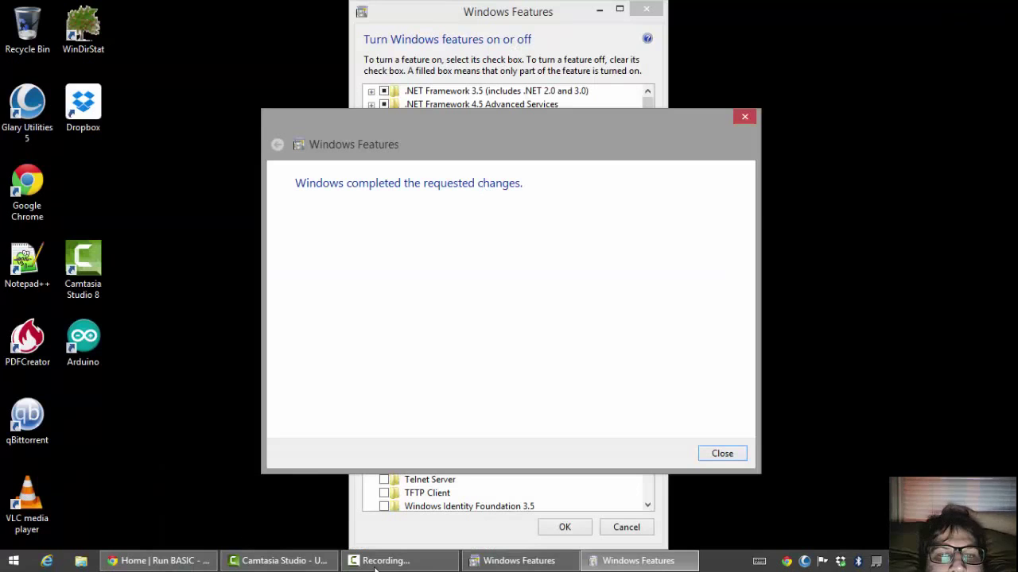
pyautogui.click(155, 562)
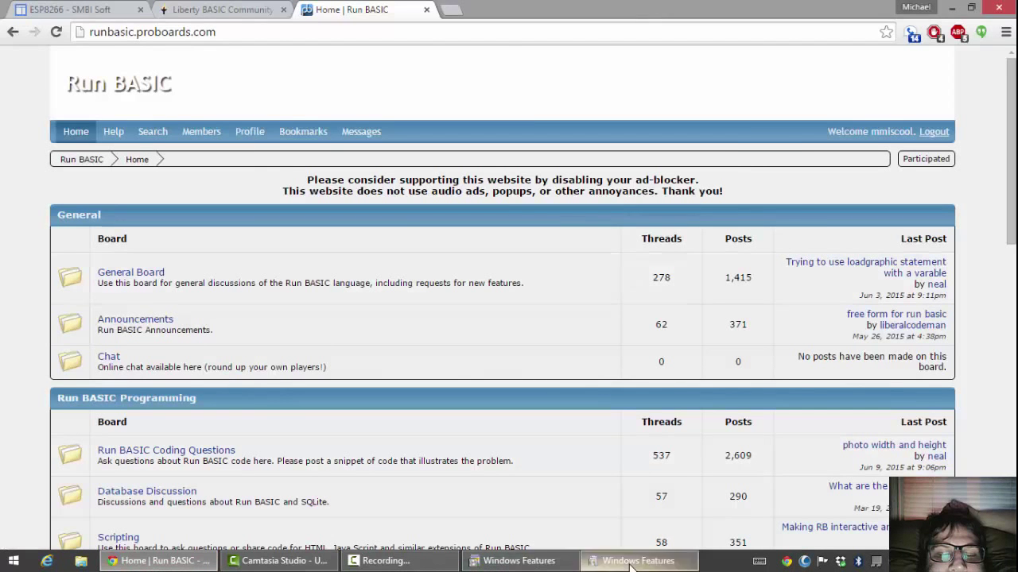
# Close the finished Windows Features dialog and launch Internet Information Services (IIS) Manager from the Administrative Tools
pyautogui.click(632, 563)
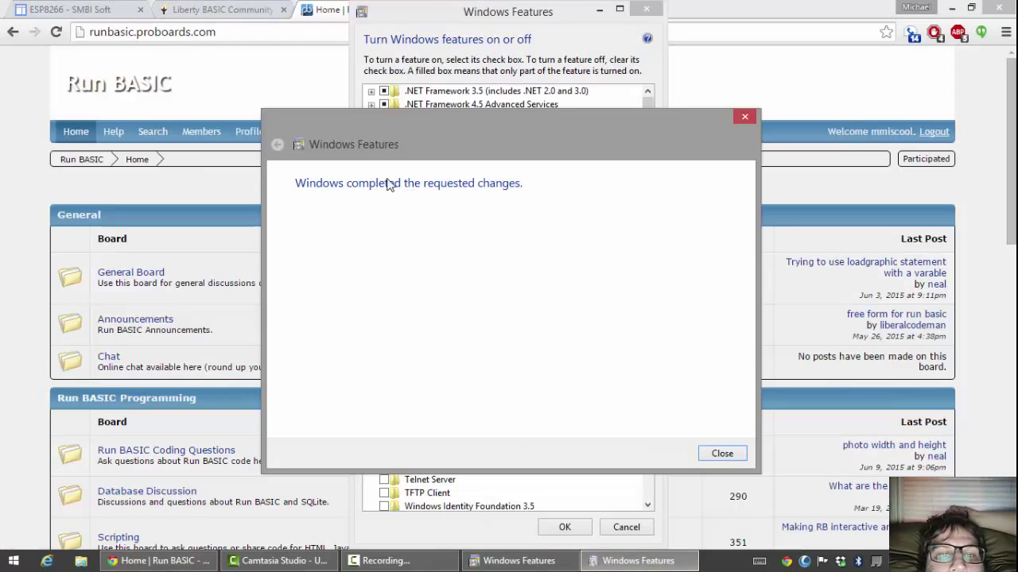
pyautogui.click(722, 454)
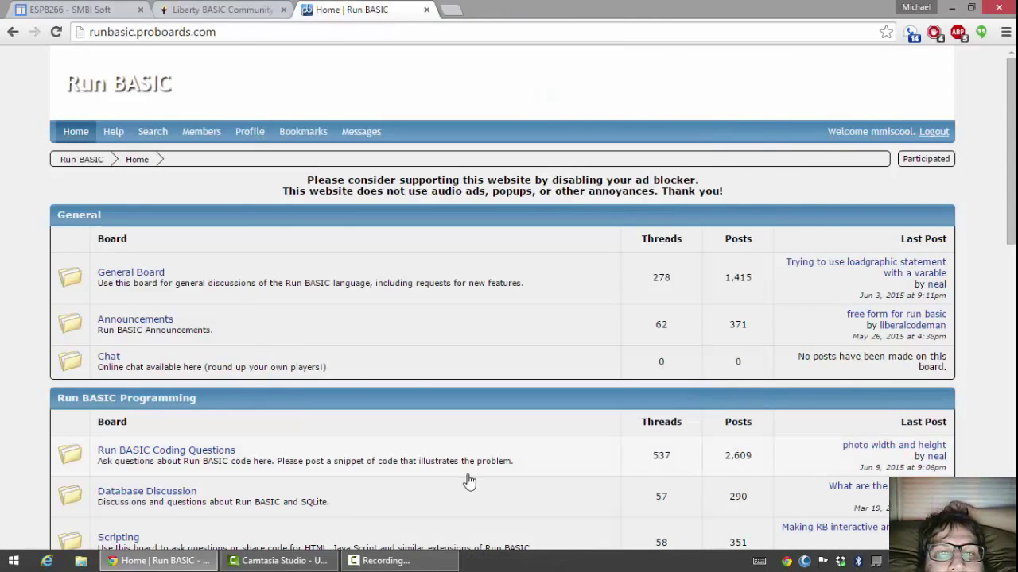
pyautogui.click(14, 560)
pyautogui.moveTo(236, 412)
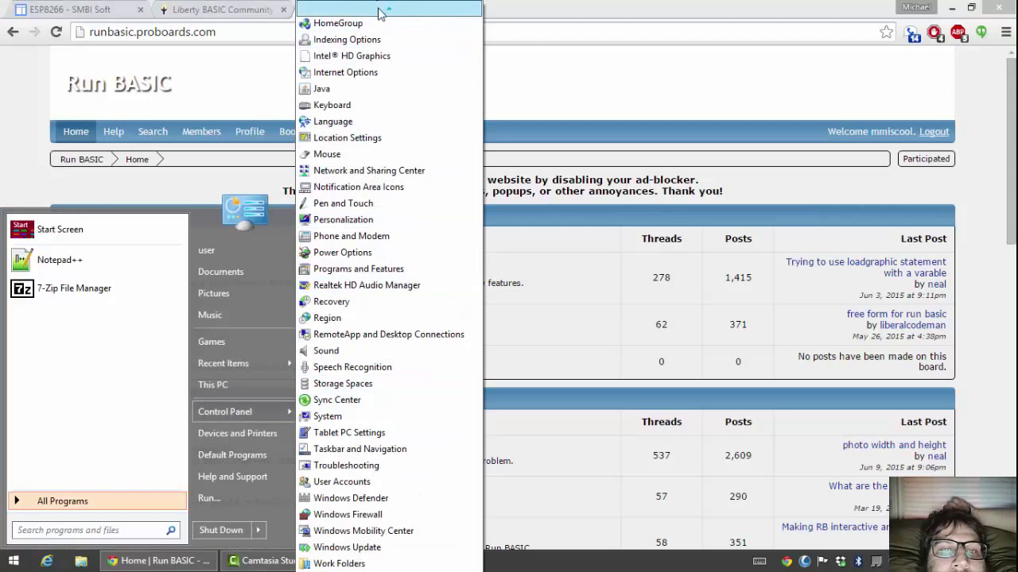
pyautogui.moveTo(381, 8)
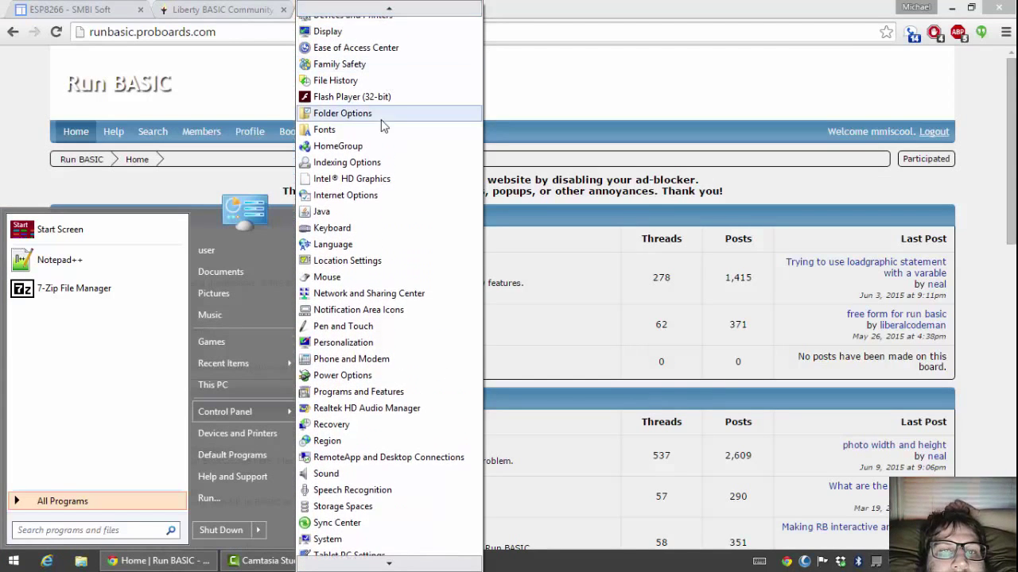
pyautogui.scroll(3, 381, 125)
pyautogui.moveTo(397, 41)
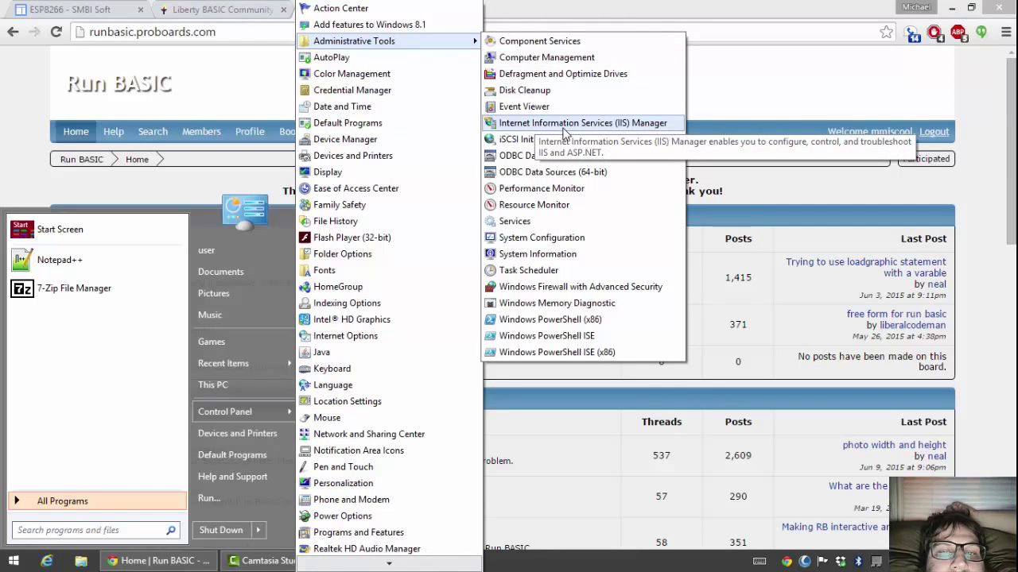
pyautogui.click(590, 126)
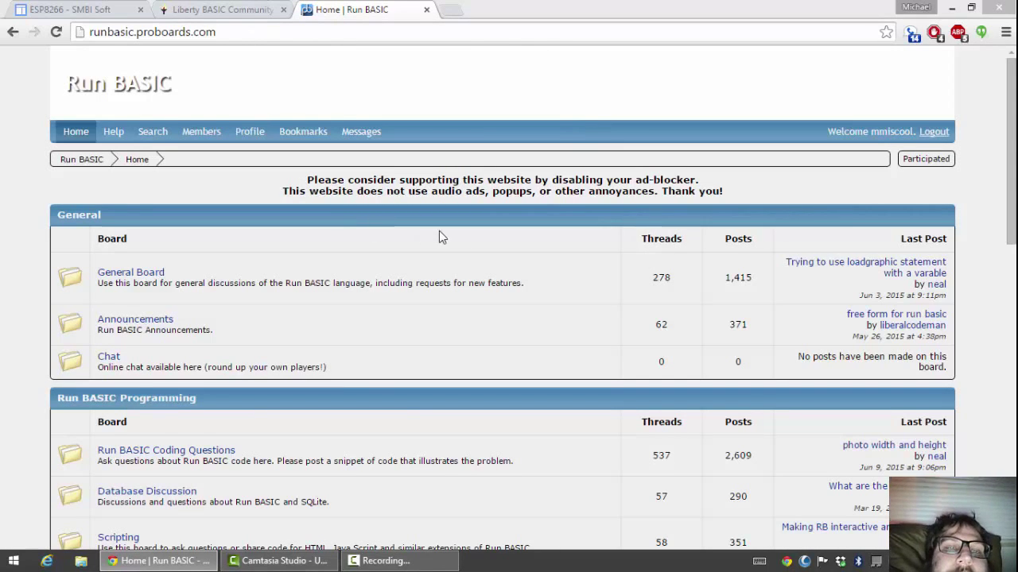
pyautogui.click(400, 561)
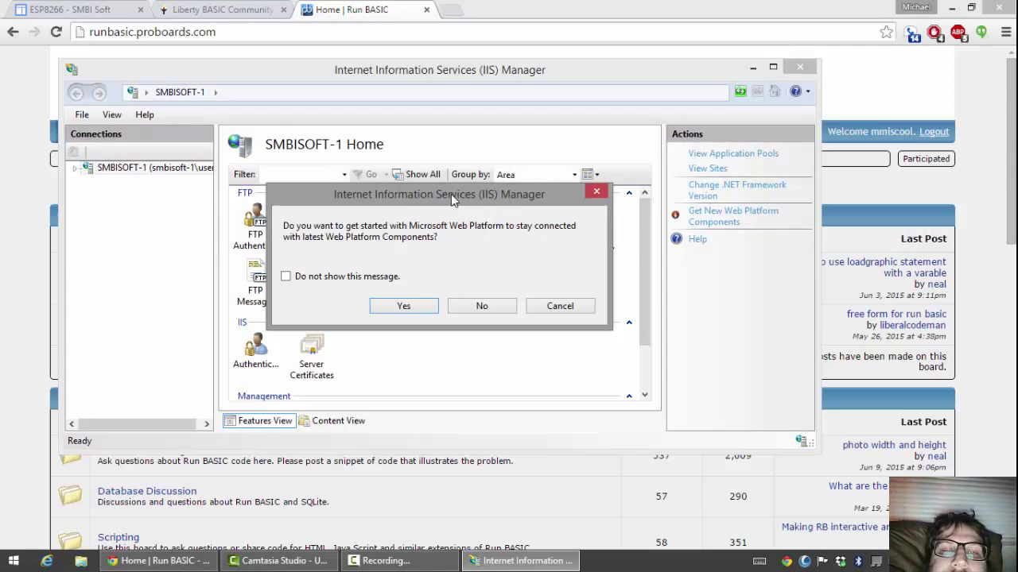
# Dismiss the Microsoft Web Platform prompt and load the Web Platform Installer download page through Get New Web Platform Components
pyautogui.moveTo(421, 201); pyautogui.dragTo(425, 163)
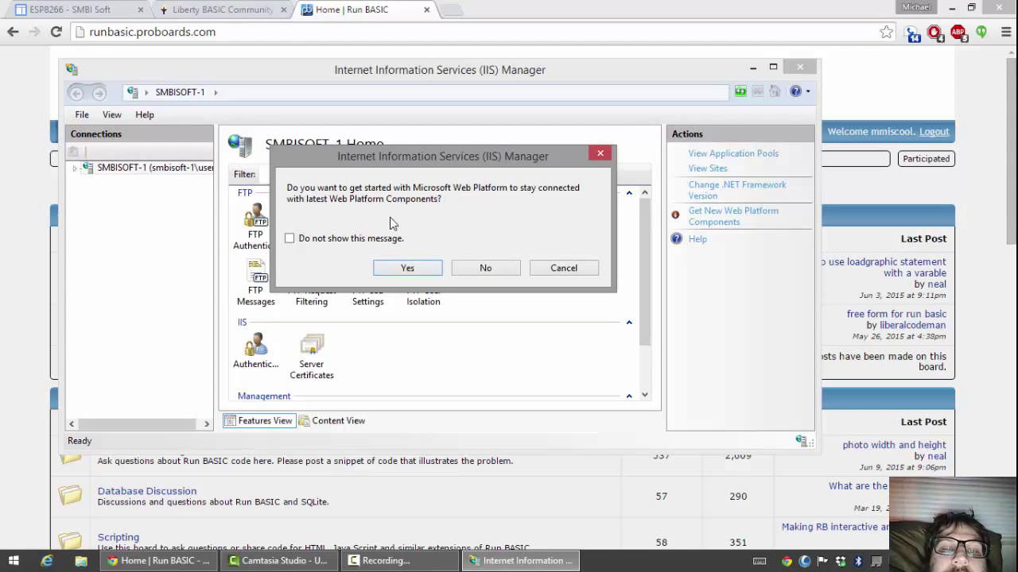
pyautogui.click(602, 156)
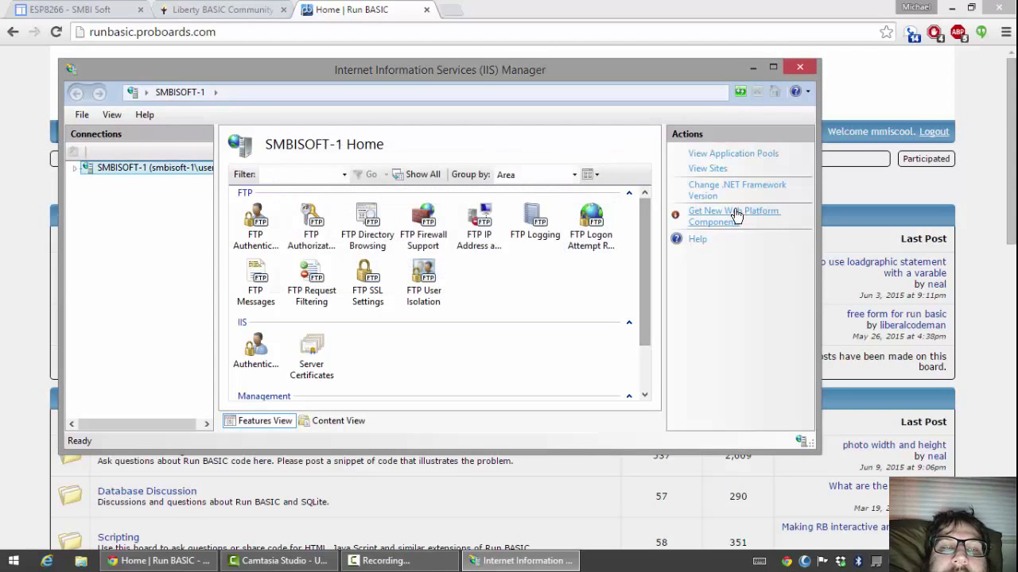
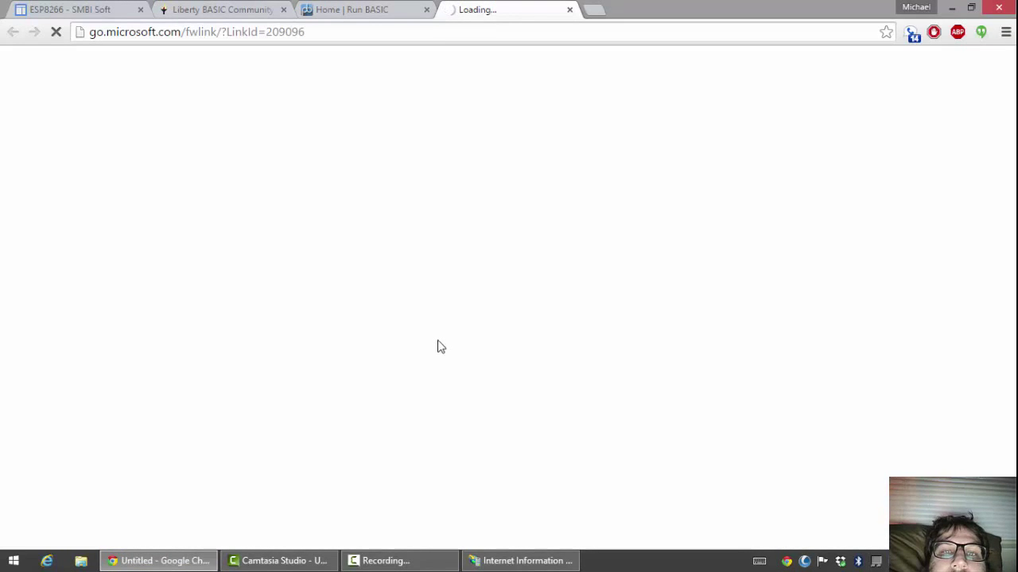
pyautogui.click(294, 32)
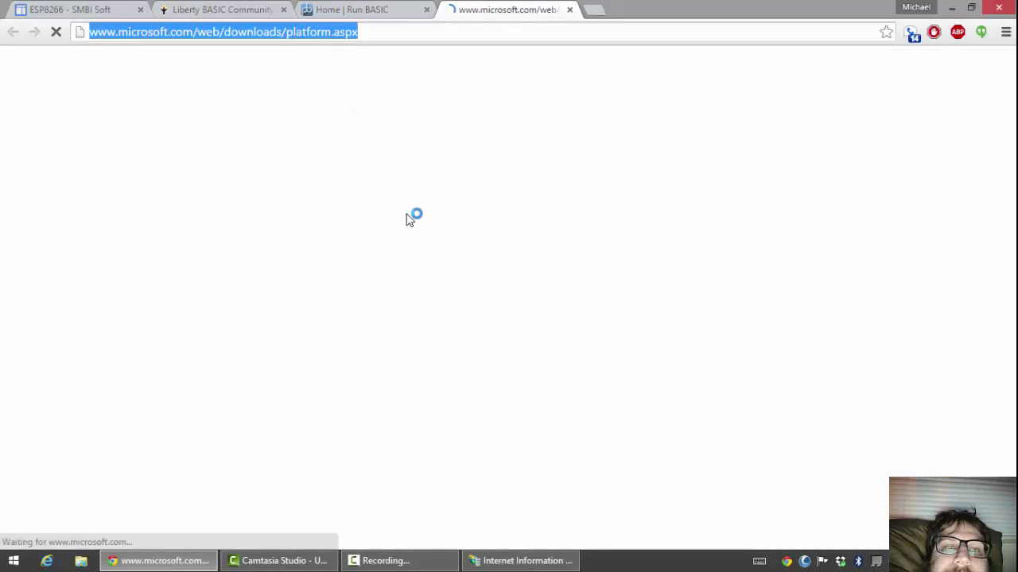
pyautogui.press('Return')
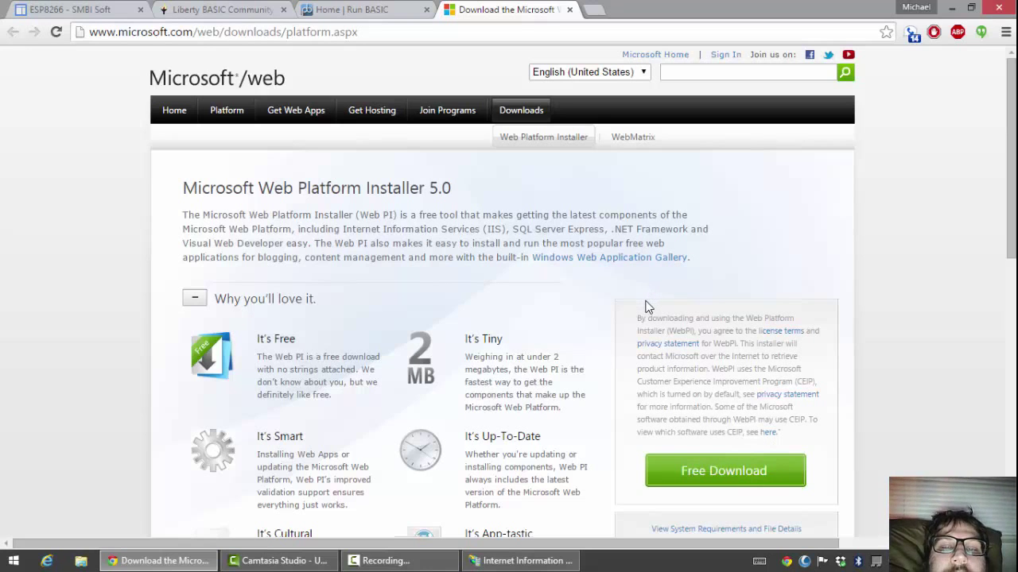
# Download Microsoft Web Platform Installer 5.0 and run wpilauncher.exe to install it
pyautogui.scroll(-1, 557, 294)
pyautogui.scroll(-2, 596, 284)
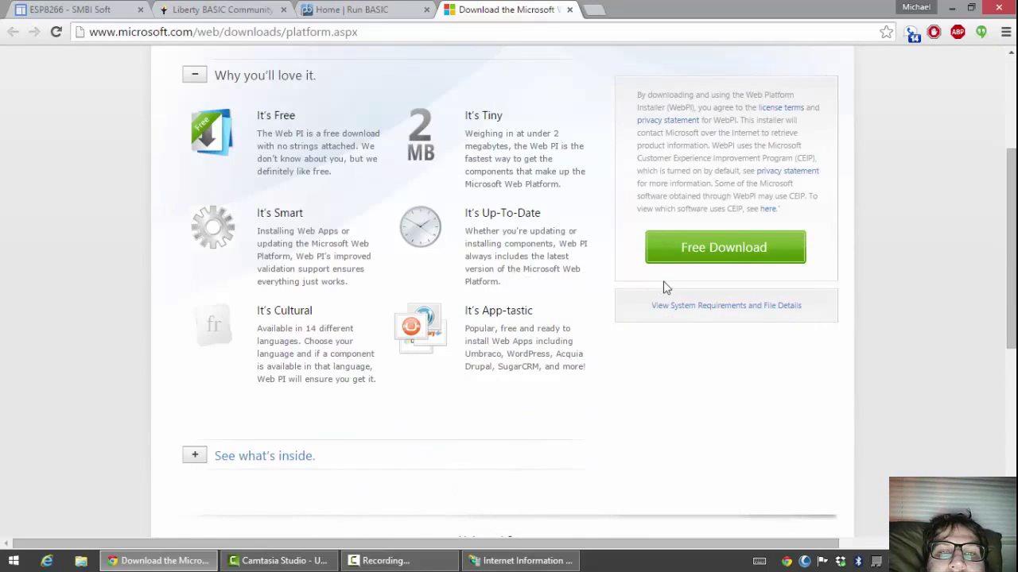
pyautogui.scroll(3, 697, 263)
pyautogui.click(725, 484)
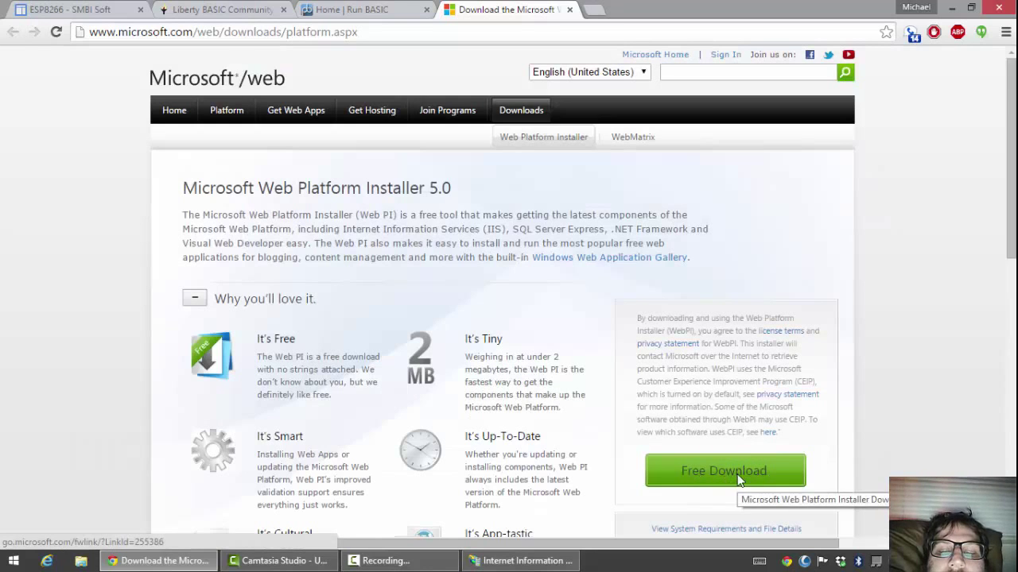
pyautogui.click(738, 480)
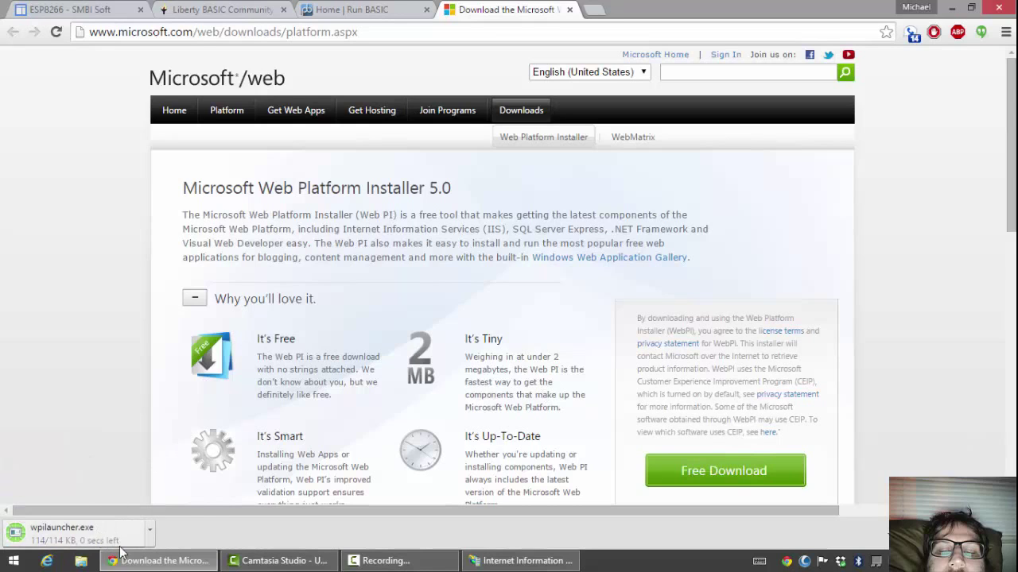
pyautogui.click(93, 541)
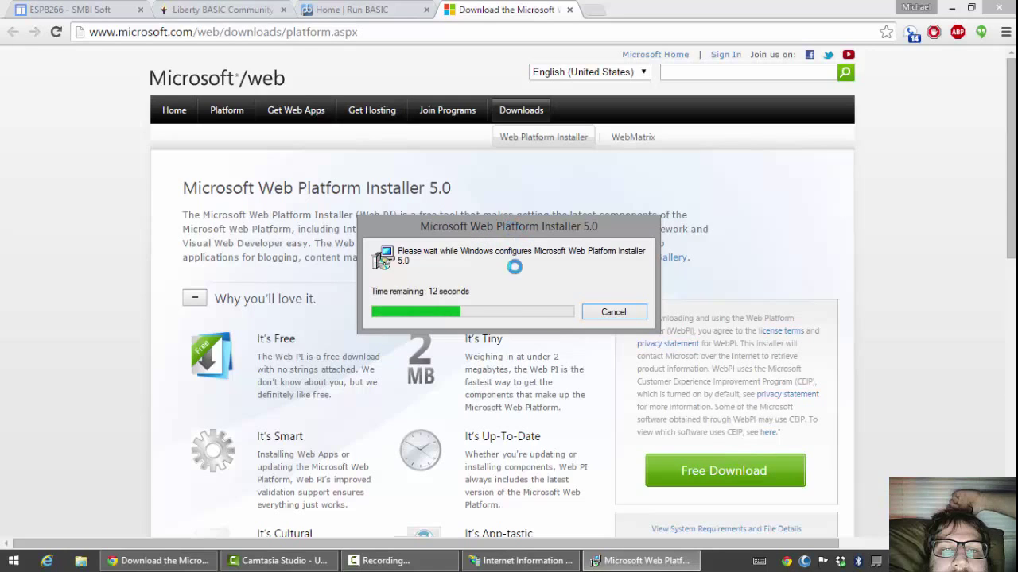
# Return to IIS Manager, open Web Platform Installer 5.0 through Get New Web Platform Components and reposition its window
pyautogui.click(430, 561)
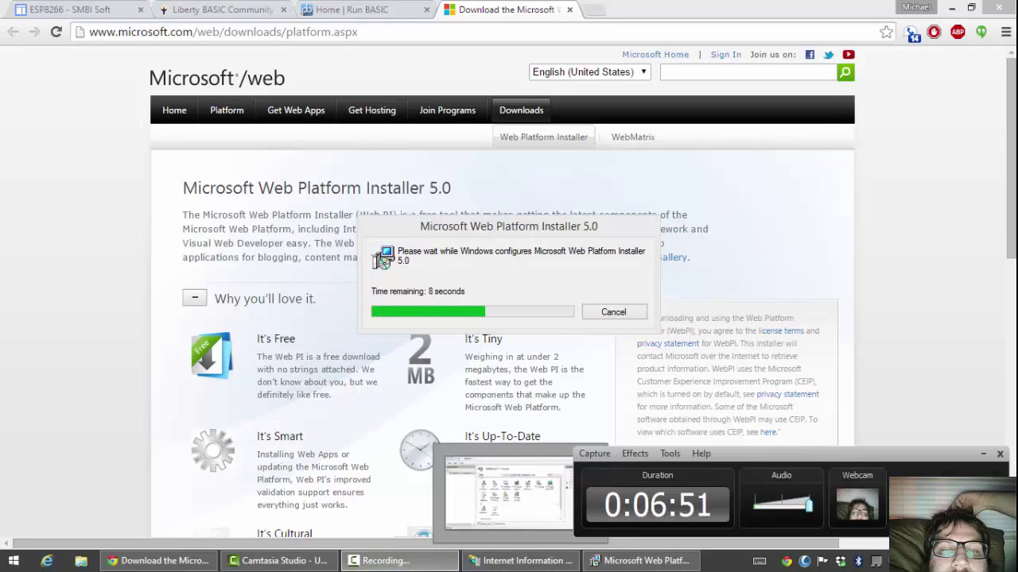
pyautogui.click(477, 560)
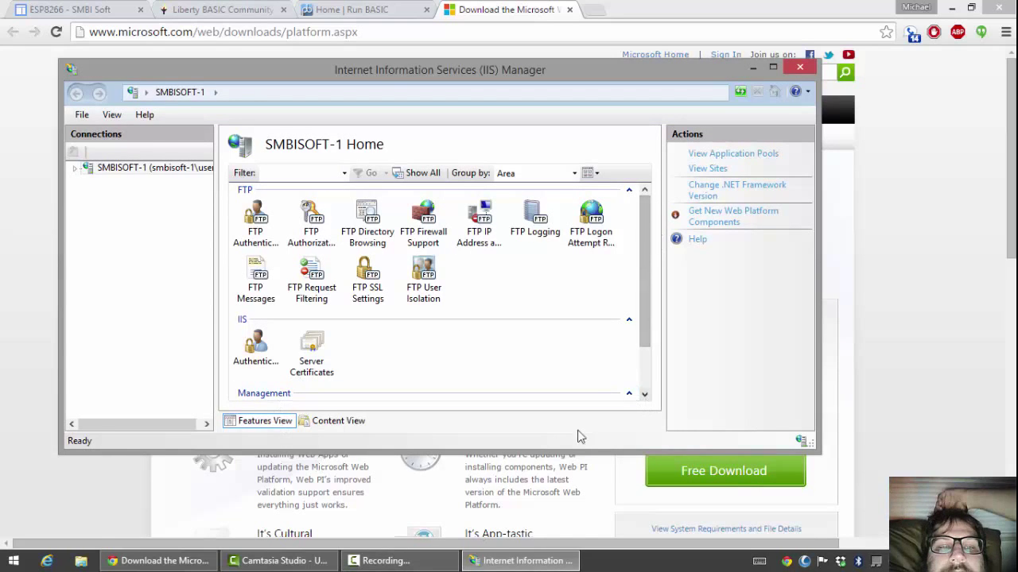
pyautogui.click(712, 221)
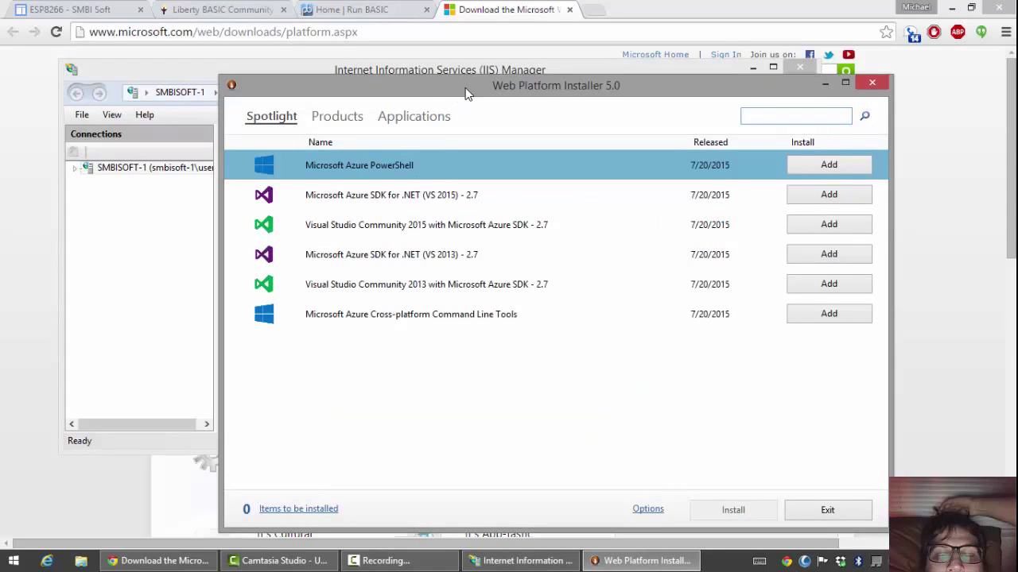
pyautogui.moveTo(467, 93); pyautogui.dragTo(419, 73)
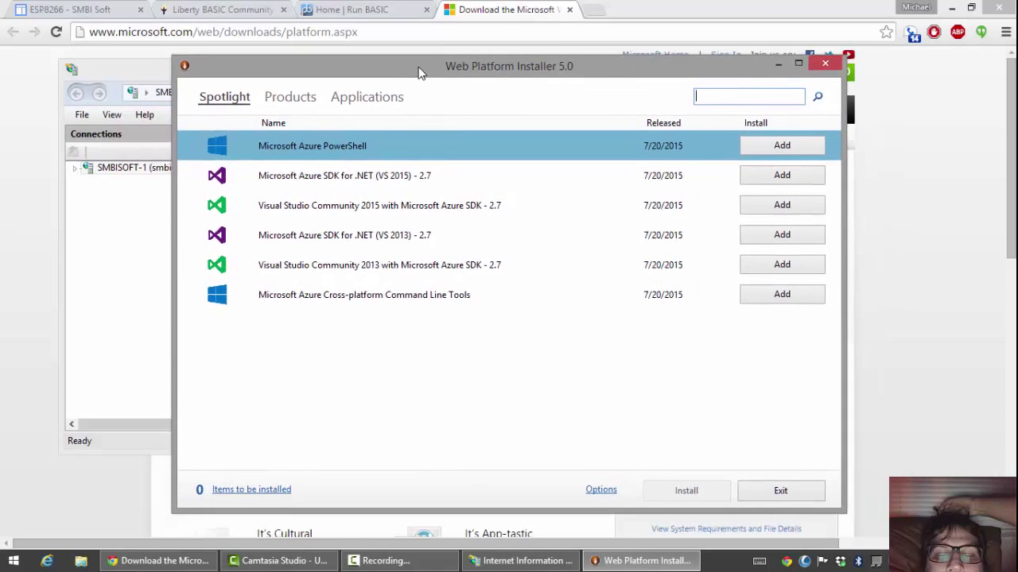
# Search the Web Platform Installer for URL Rewrite and add URL Rewrite 2.0 to the items to install
pyautogui.rightClick(713, 97)
pyautogui.click(604, 164)
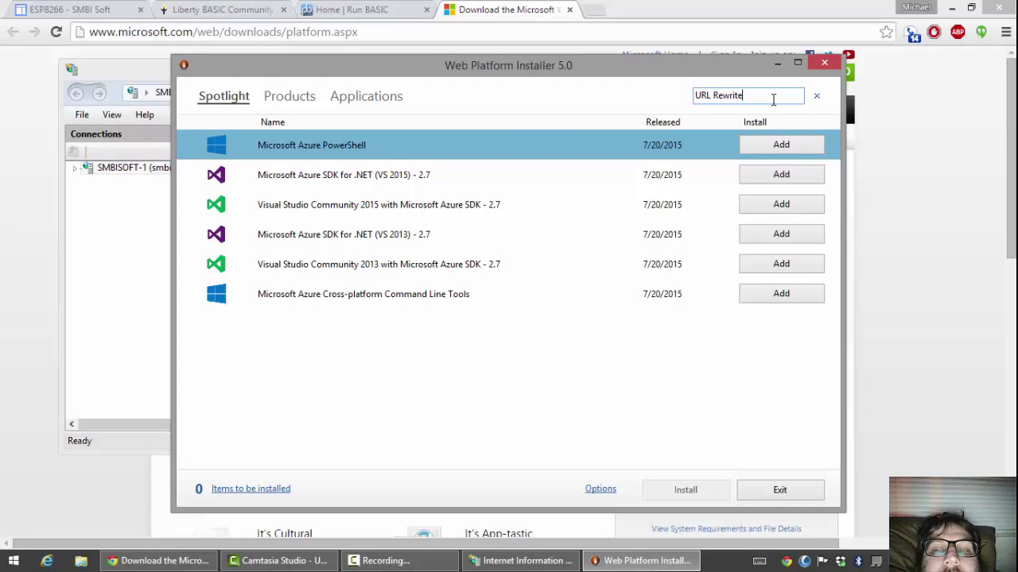
pyautogui.press('Return')
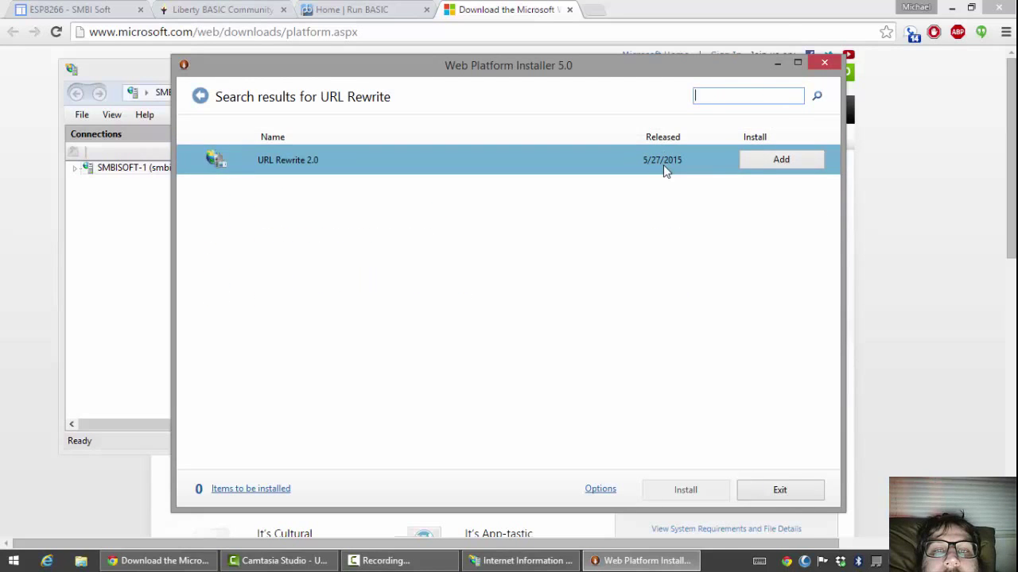
pyautogui.click(777, 159)
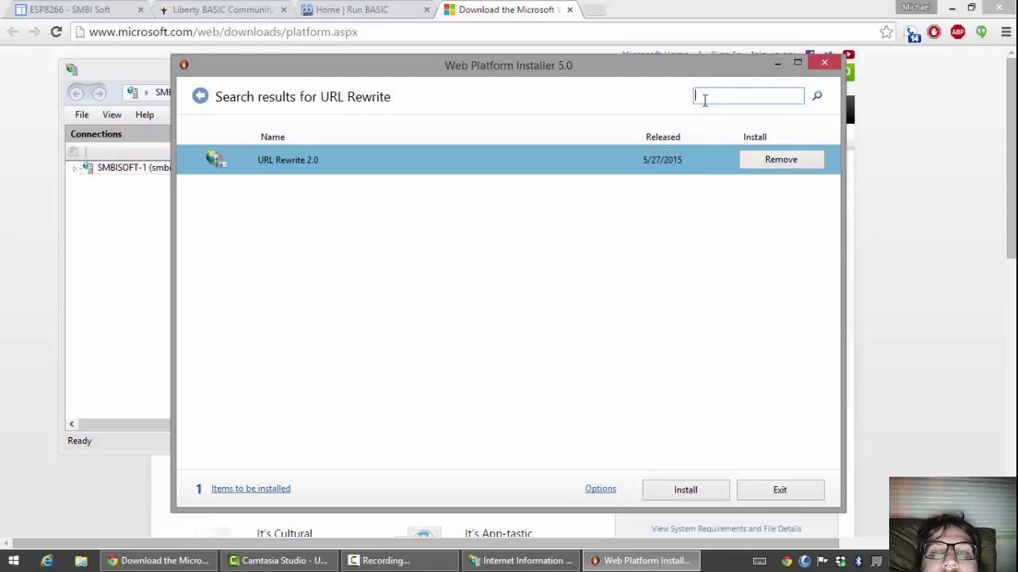
# Search for arr and add Application Request Routing 3.0 to the items to install
pyautogui.write('a')
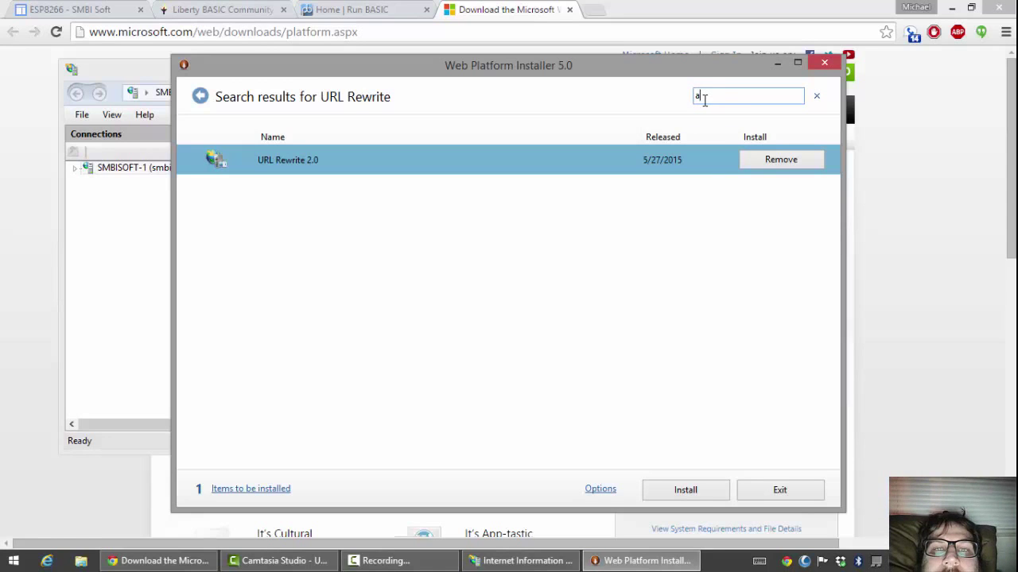
pyautogui.write('rr')
pyautogui.press('Return')
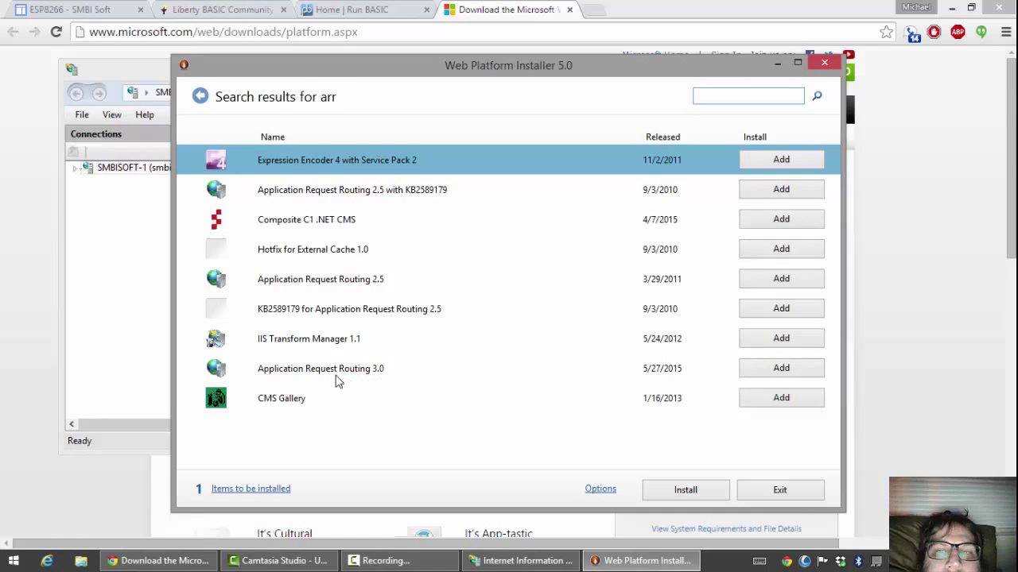
pyautogui.click(776, 377)
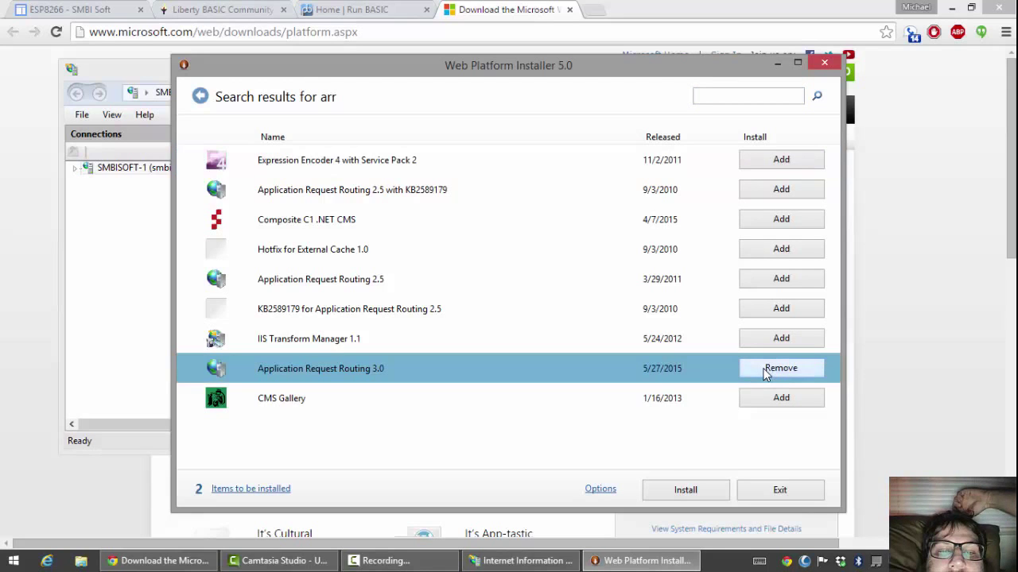
# Install URL Rewrite 2.0 and Application Request Routing 3.0, accepting their license terms
pyautogui.click(686, 492)
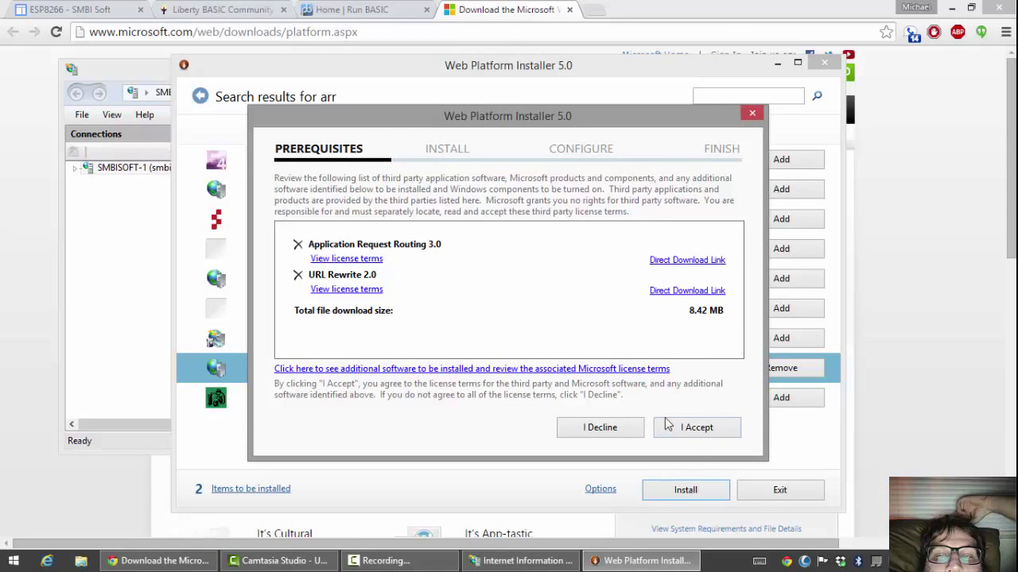
pyautogui.click(705, 437)
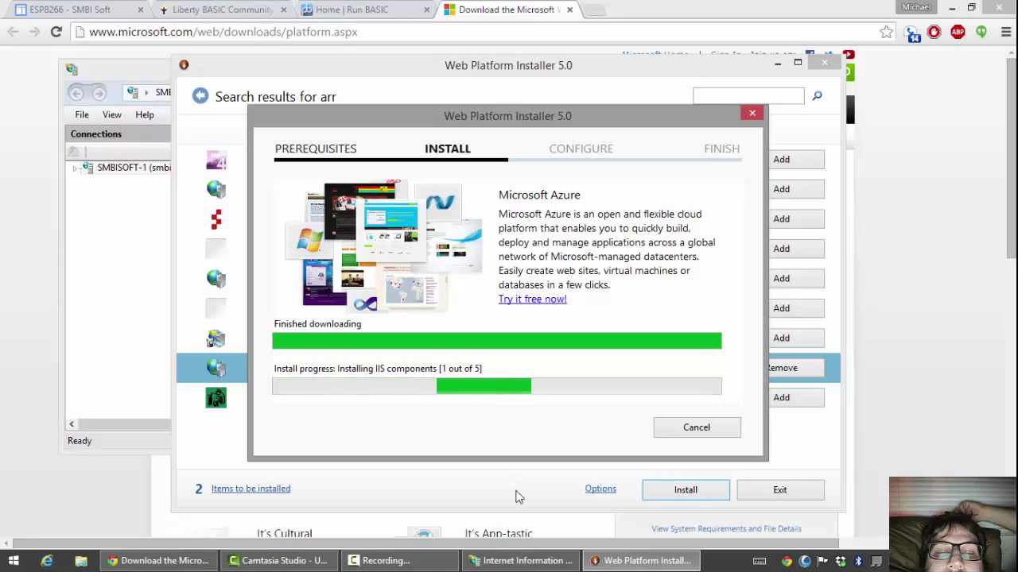
pyautogui.moveTo(534, 565)
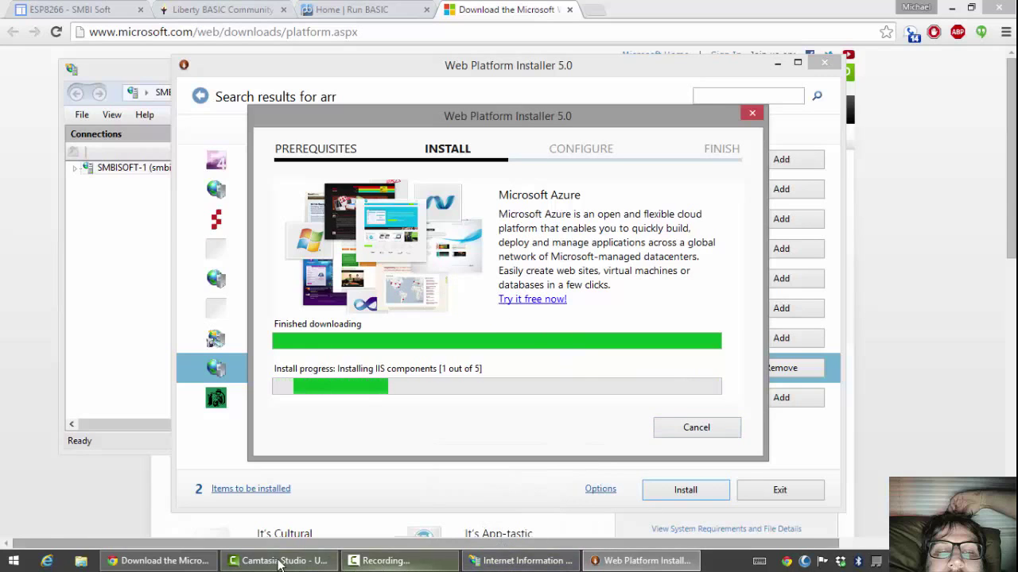
pyautogui.click(390, 561)
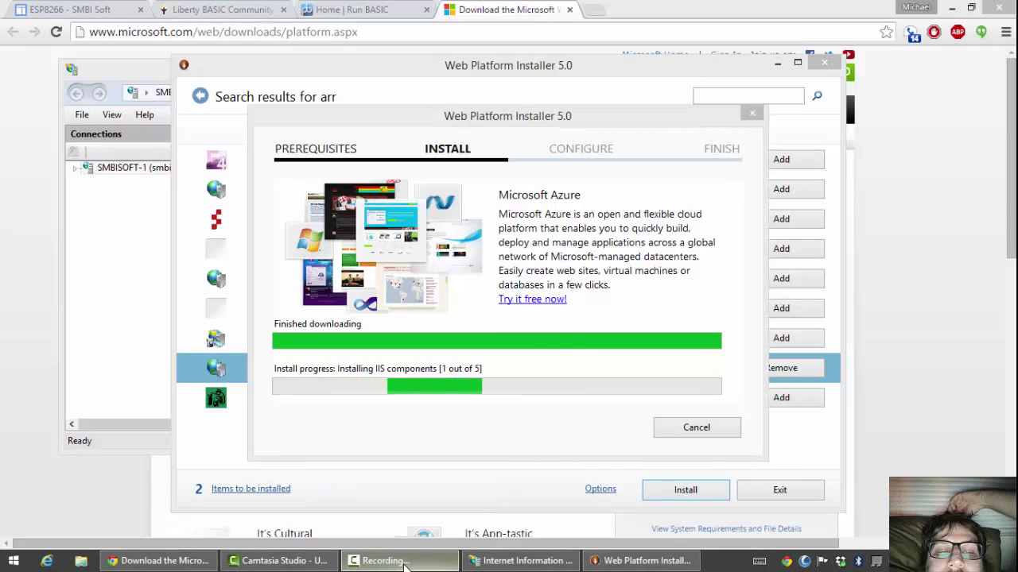
pyautogui.click(399, 564)
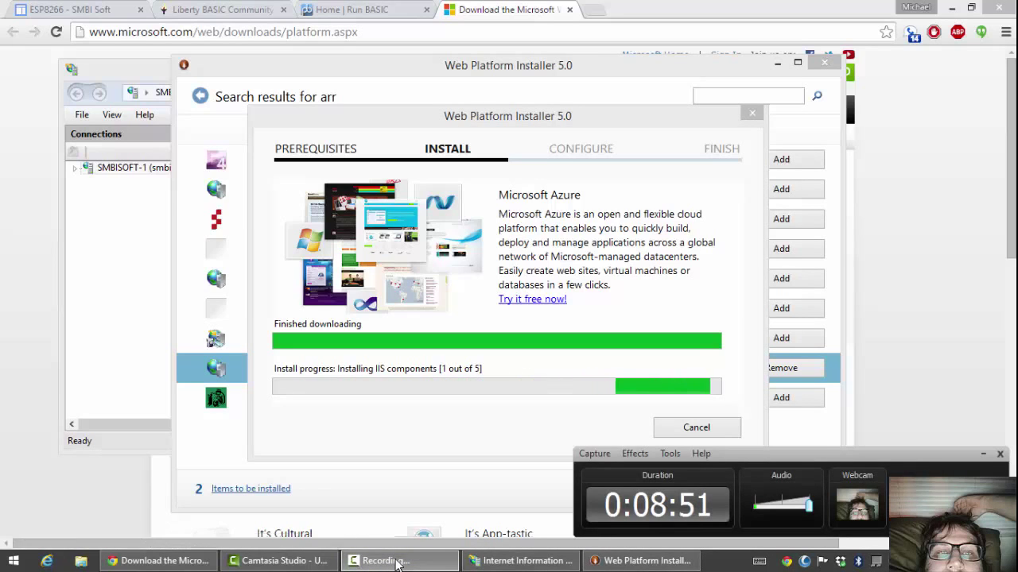
pyautogui.click(396, 561)
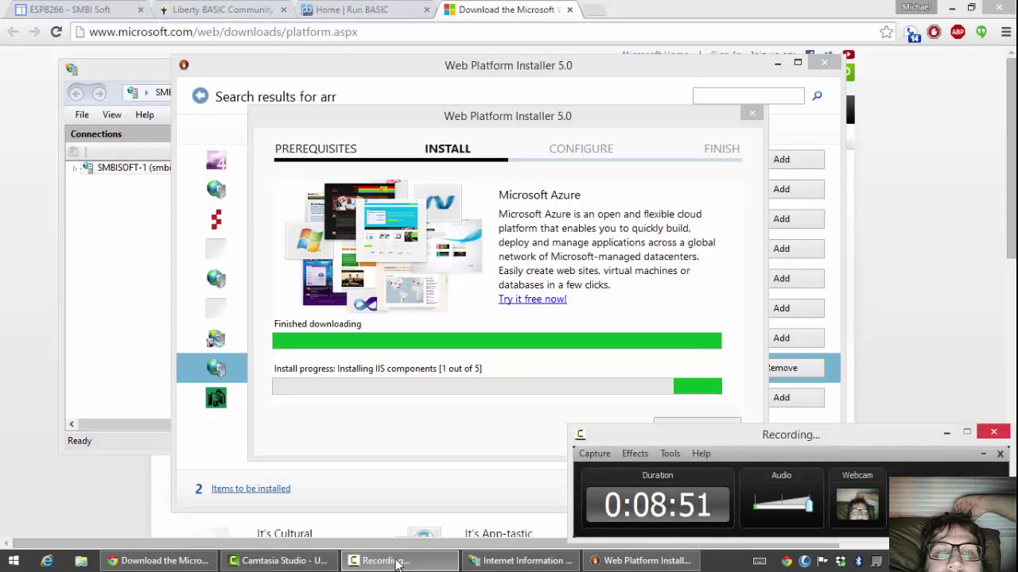
pyautogui.click(395, 562)
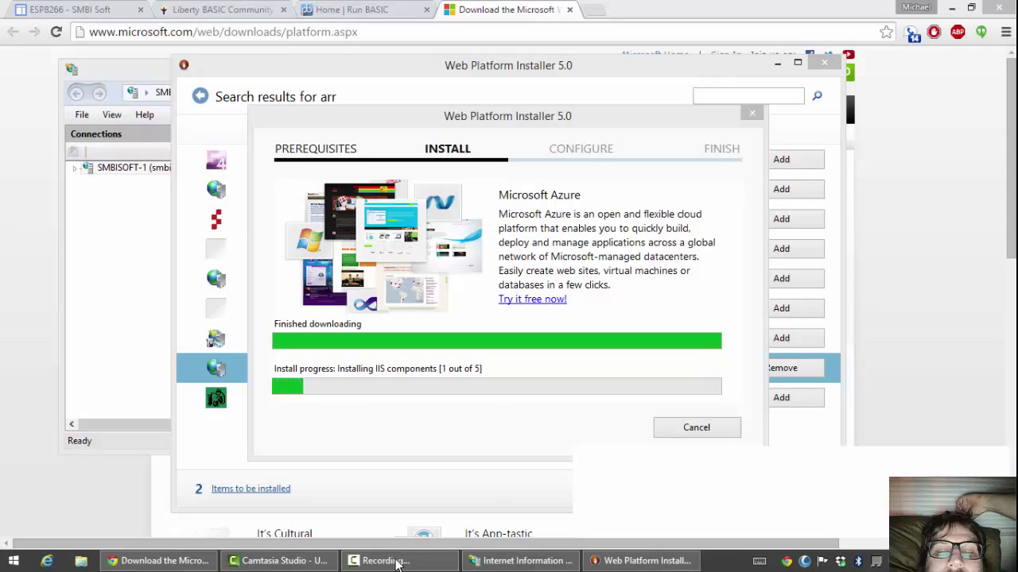
pyautogui.click(374, 563)
pyautogui.click(349, 564)
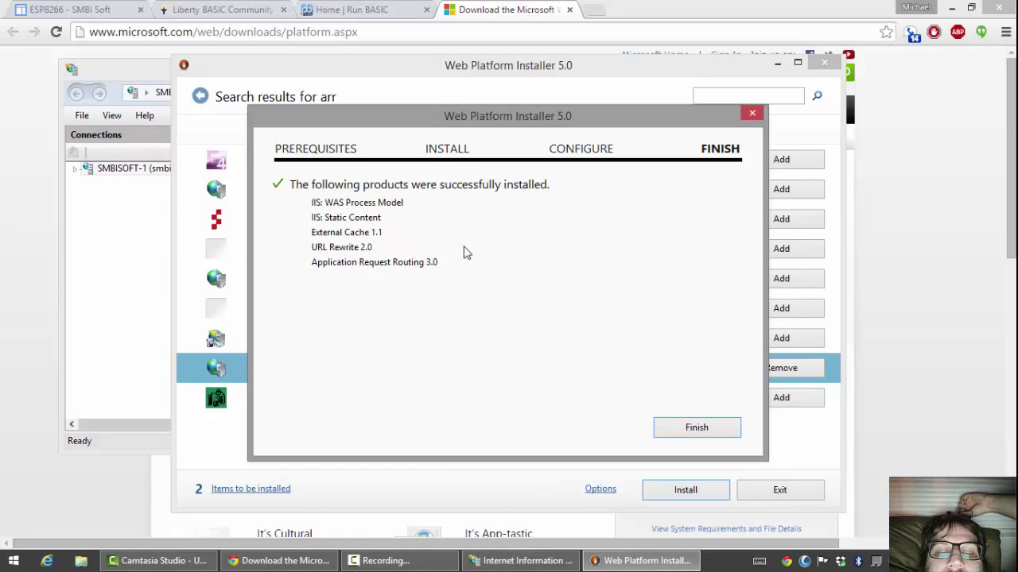
pyautogui.click(377, 562)
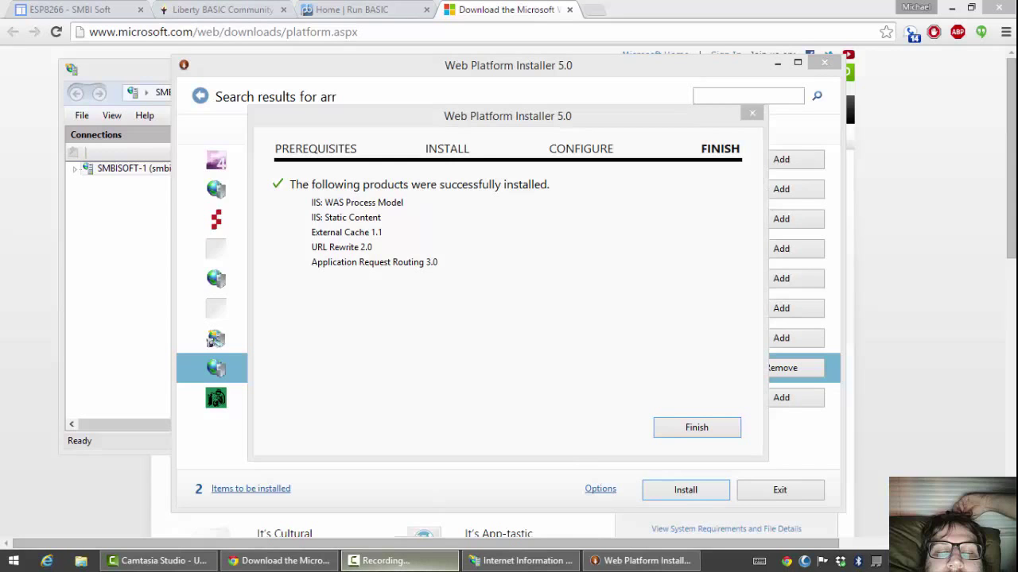
# Finish the completed installation and exit Web Platform Installer to return to IIS Manager
pyautogui.click(408, 564)
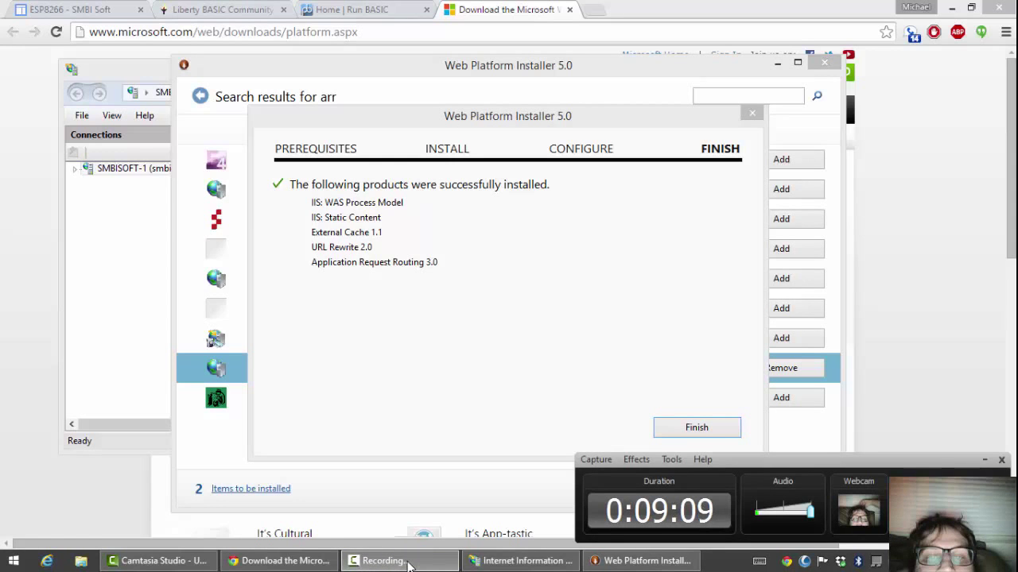
pyautogui.click(407, 564)
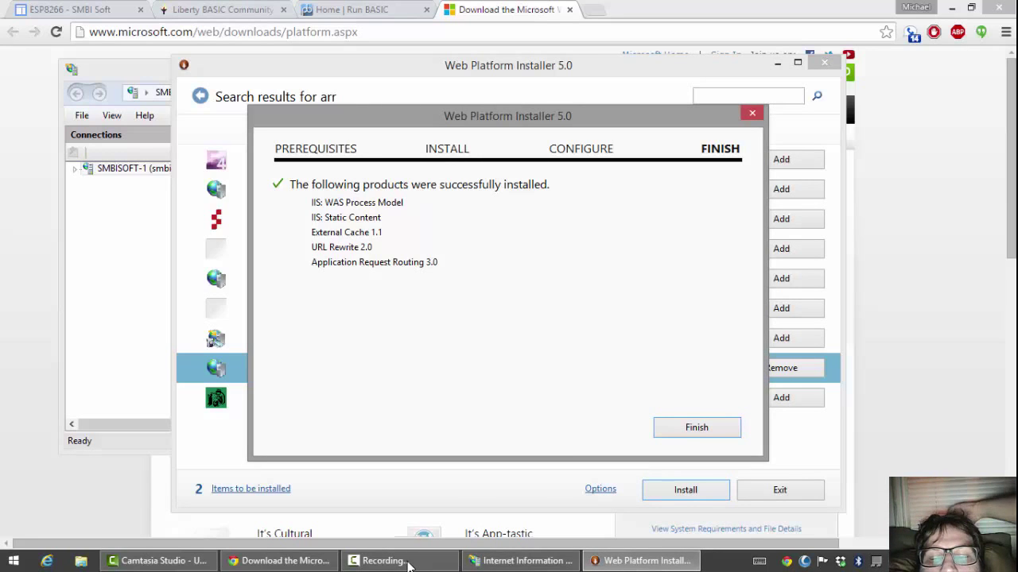
pyautogui.press('Return')
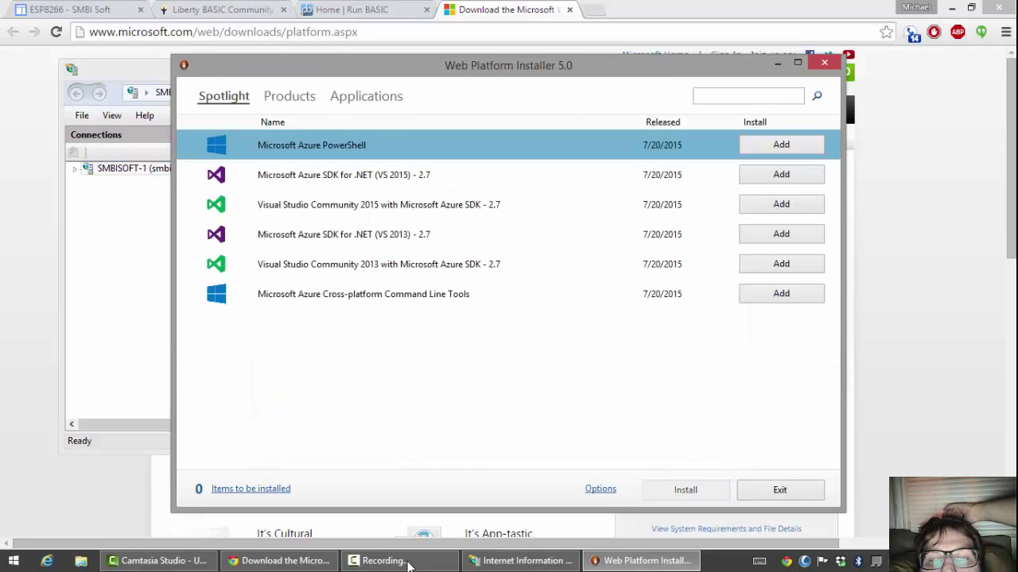
pyautogui.hotkey('alt', 'F4')
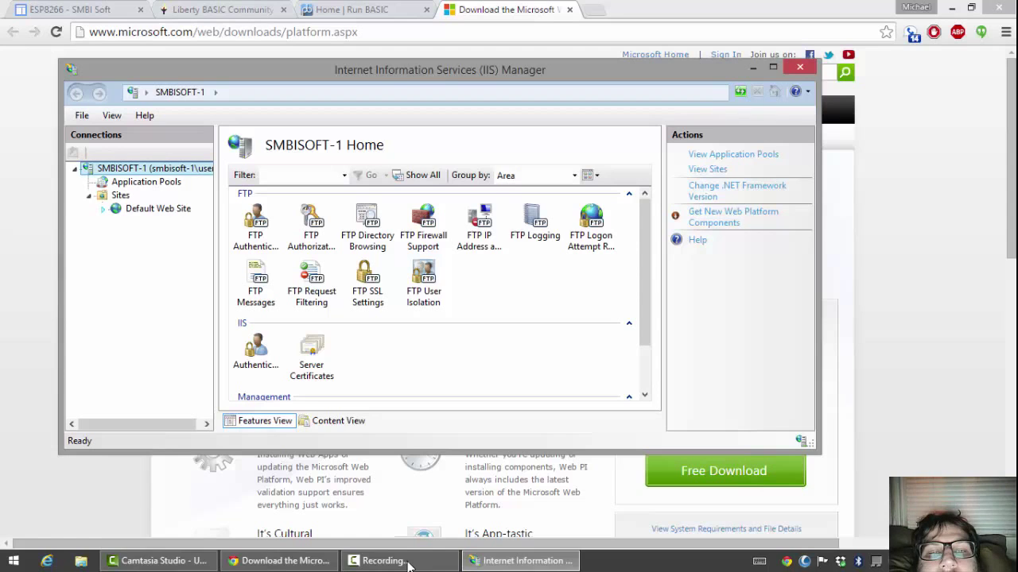
# Remove the Default Web Site from the server's sites and accept the removal
pyautogui.click(158, 208)
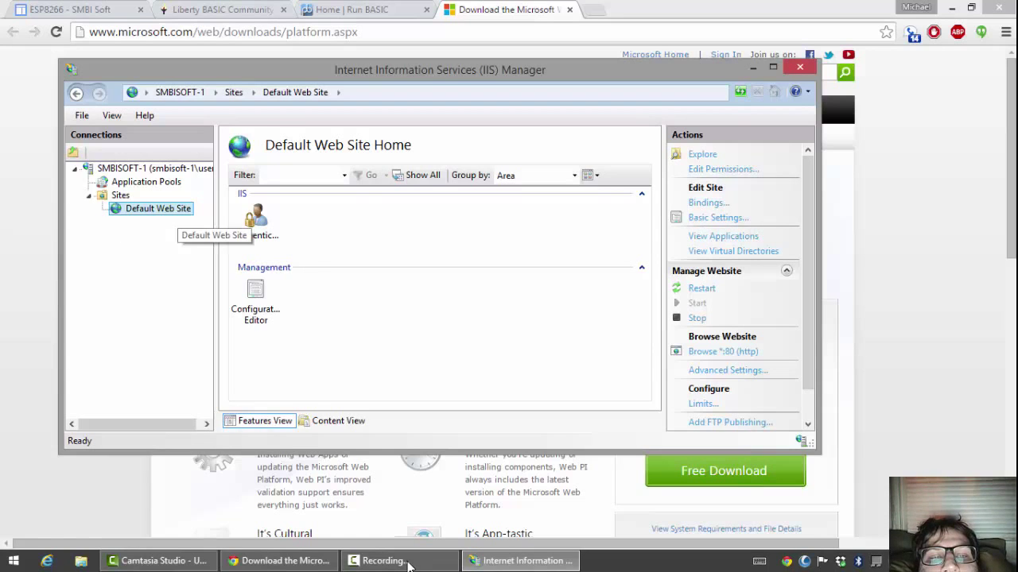
pyautogui.rightClick(159, 210)
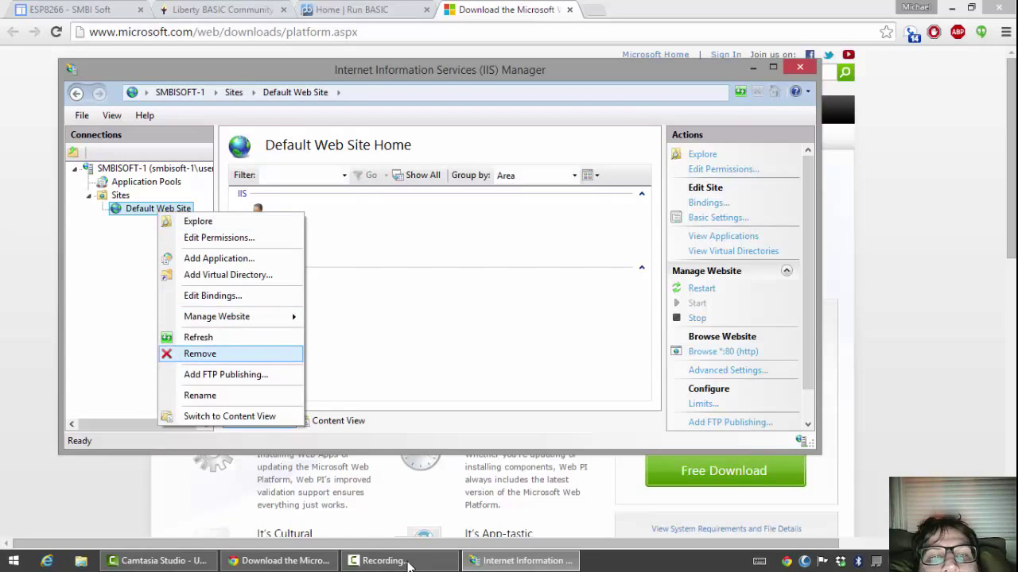
pyautogui.click(200, 353)
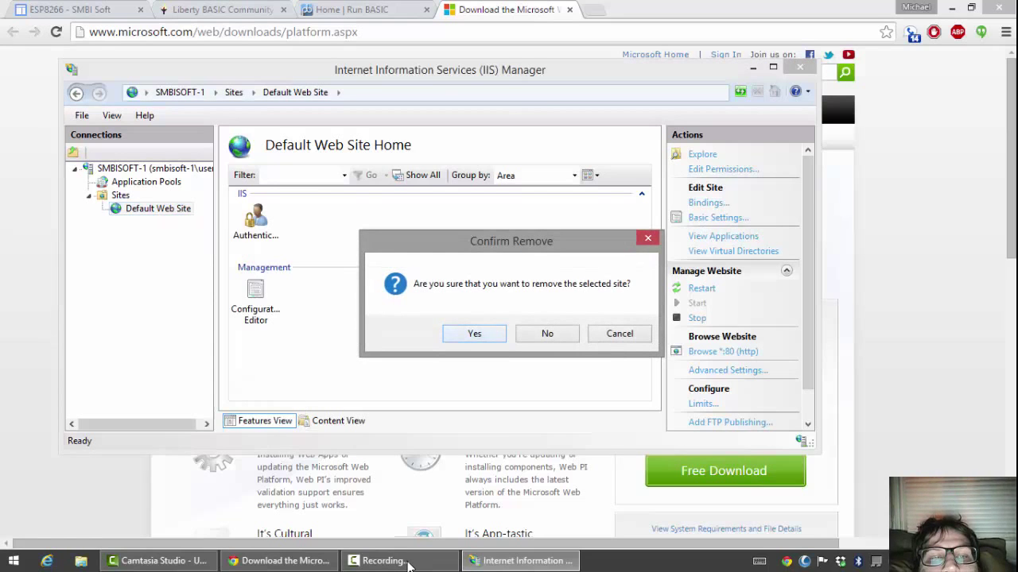
pyautogui.press('Return')
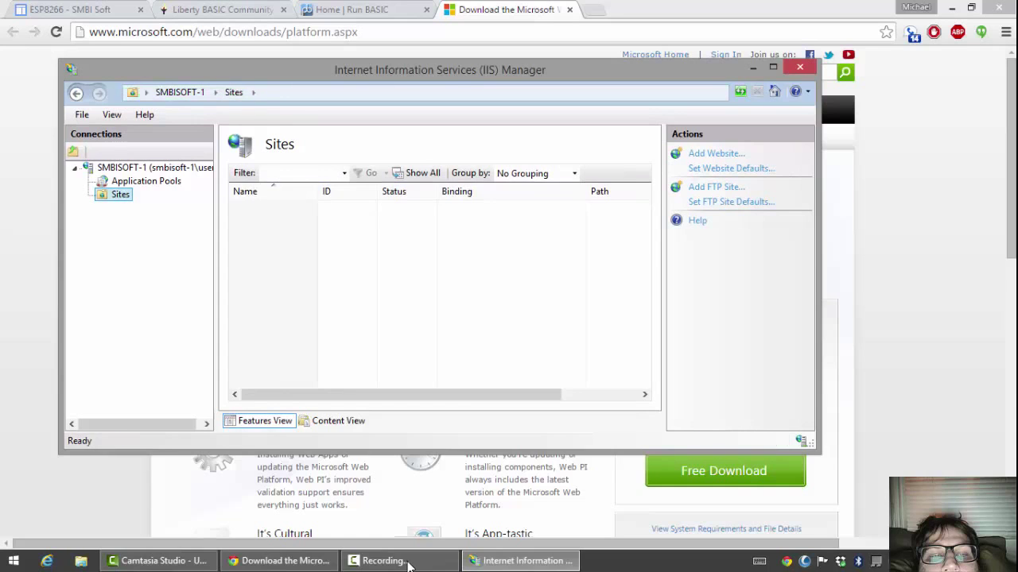
pyautogui.rightClick(117, 198)
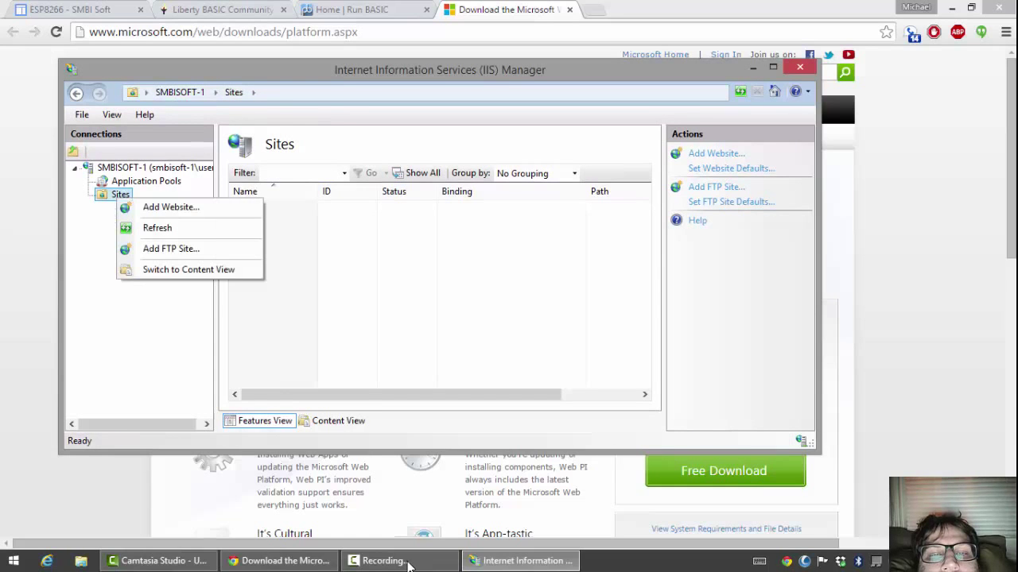
pyautogui.click(170, 207)
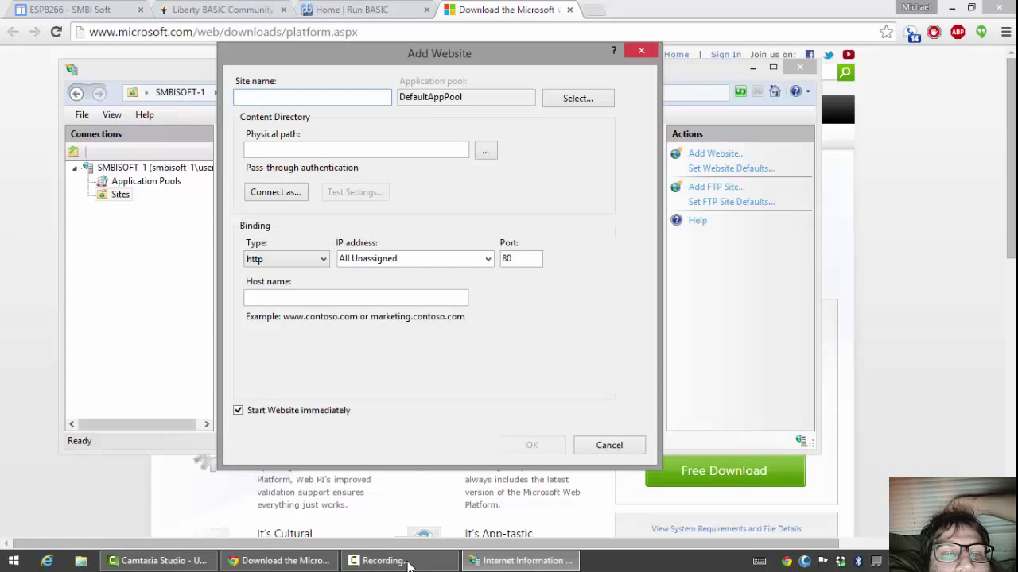
pyautogui.press('Escape')
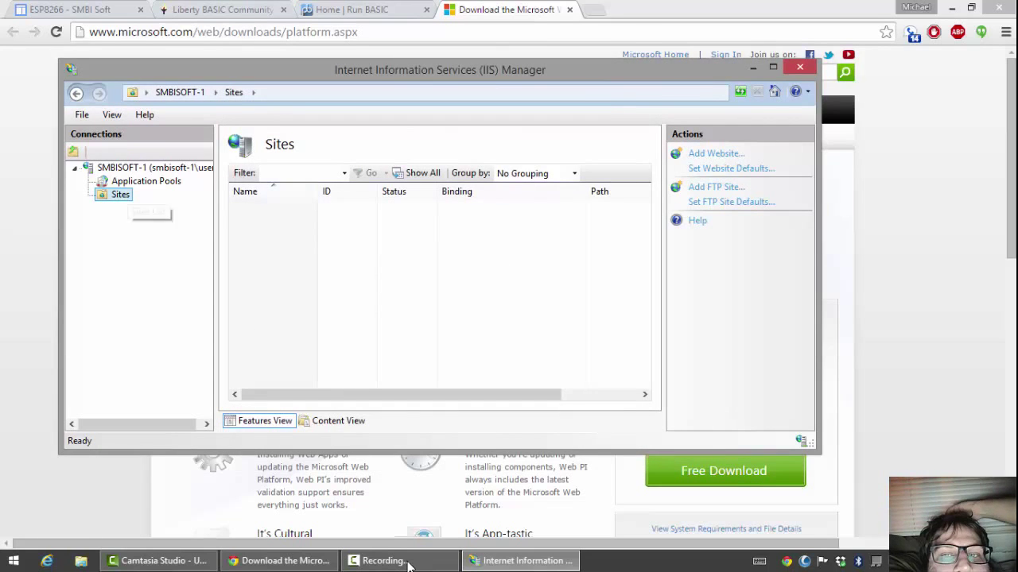
# Select the SMBISOFT-1 server, maximize the IIS Manager window and open the Server Certificates feature
pyautogui.press('Left')
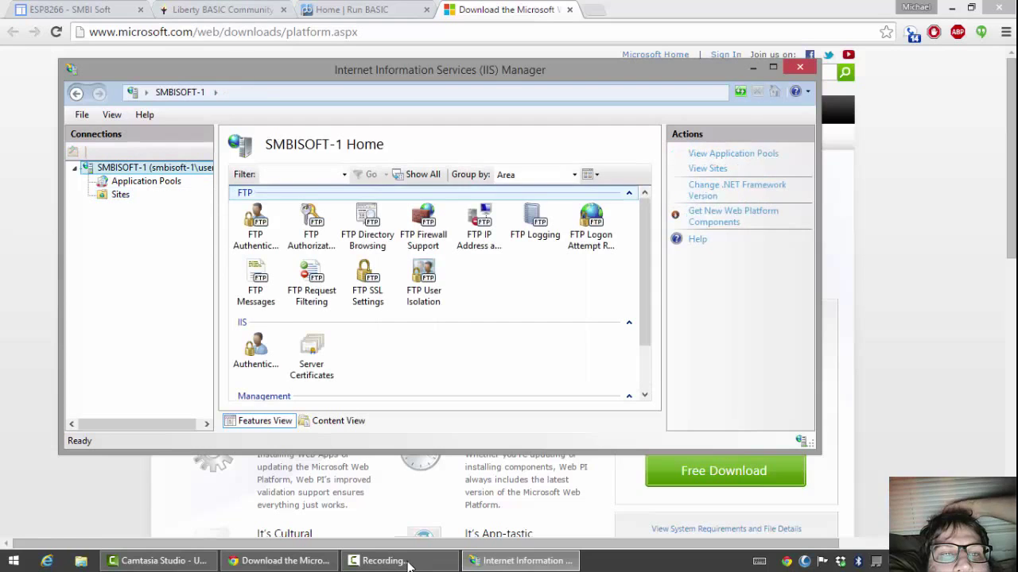
pyautogui.press('super+Up')
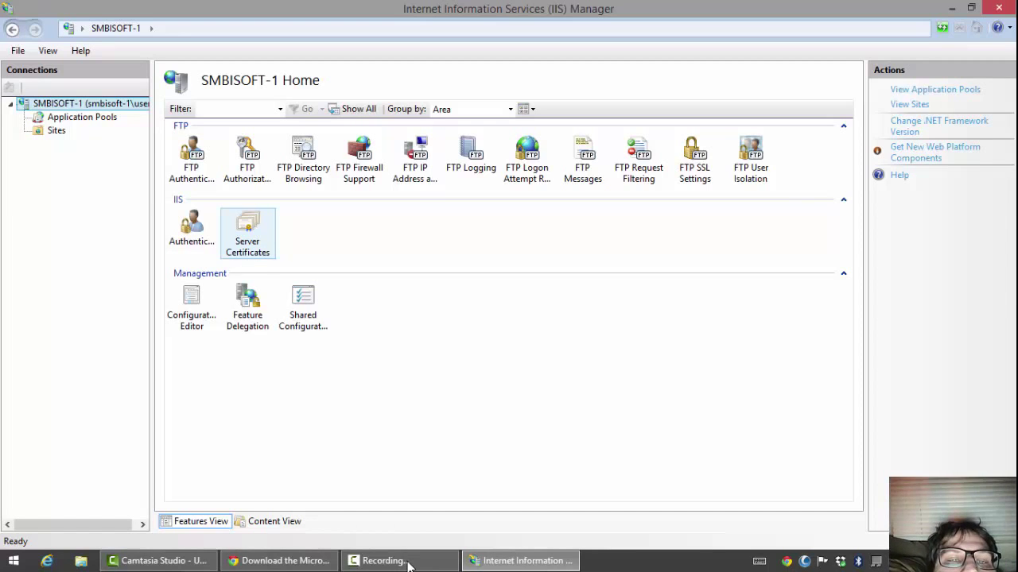
pyautogui.click(248, 233)
pyautogui.press('Return')
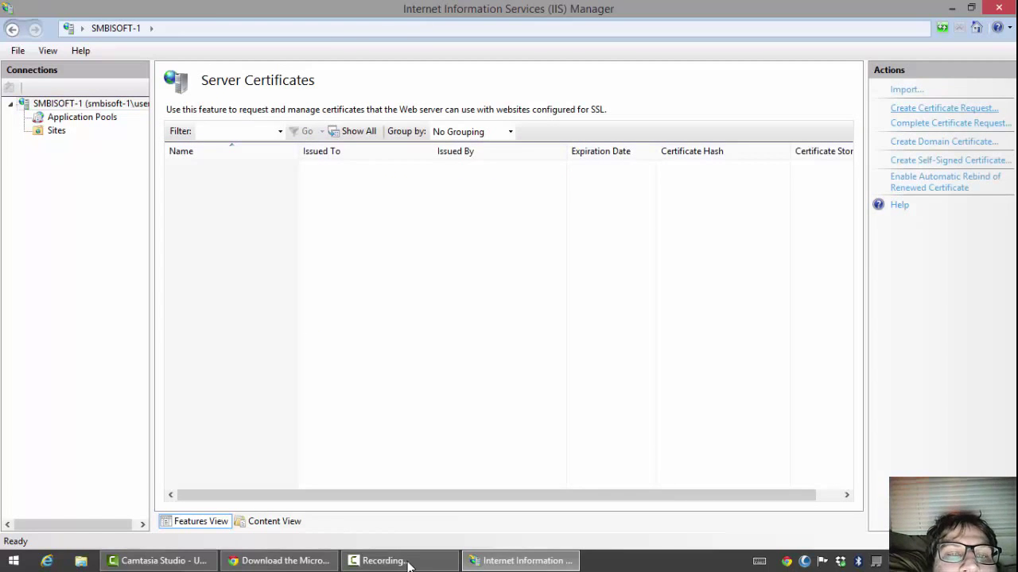
pyautogui.hotkey('shift', 'Tab')
pyautogui.hotkey('shift', 'Tab')
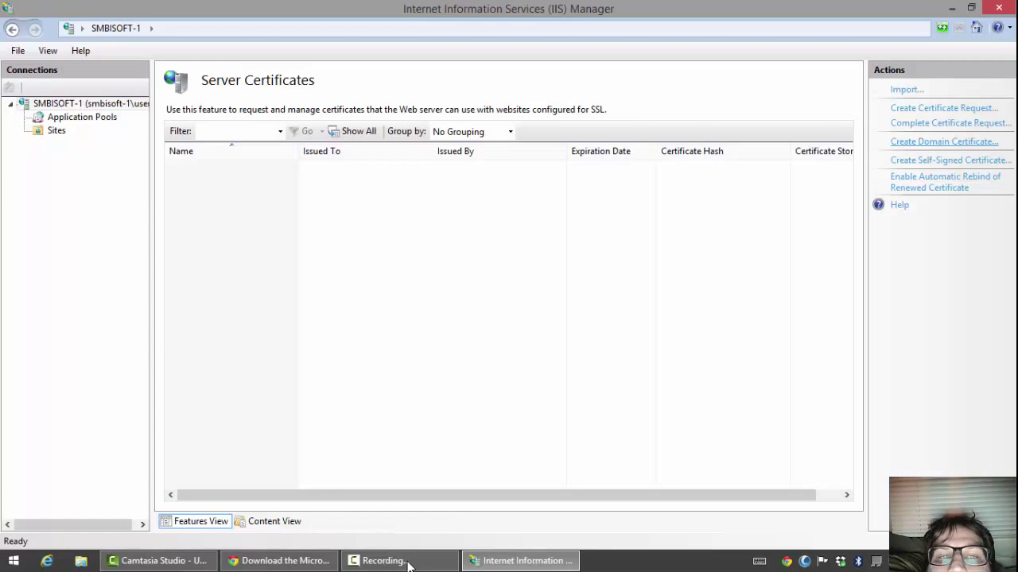
pyautogui.press('Return')
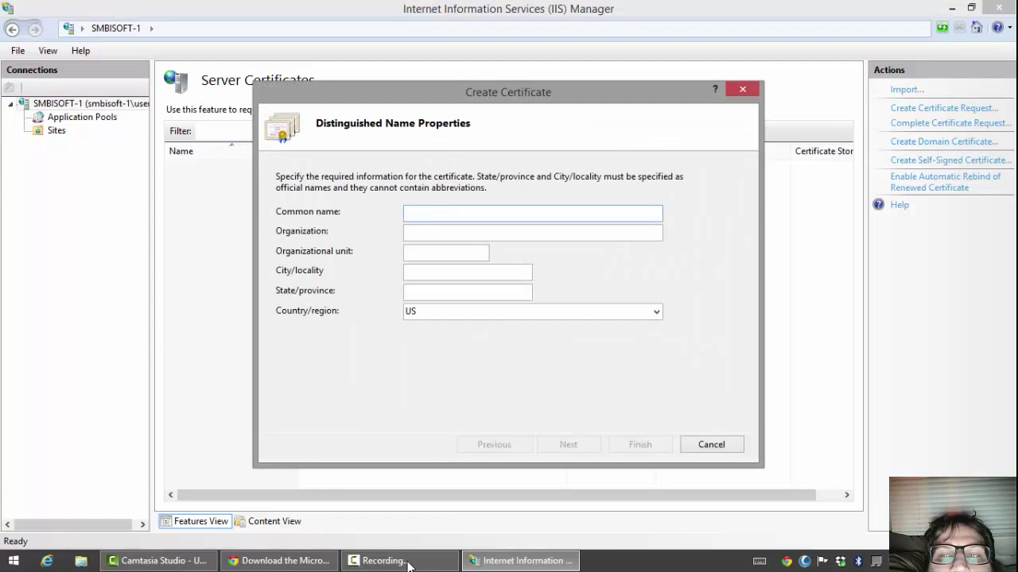
pyautogui.press('Escape')
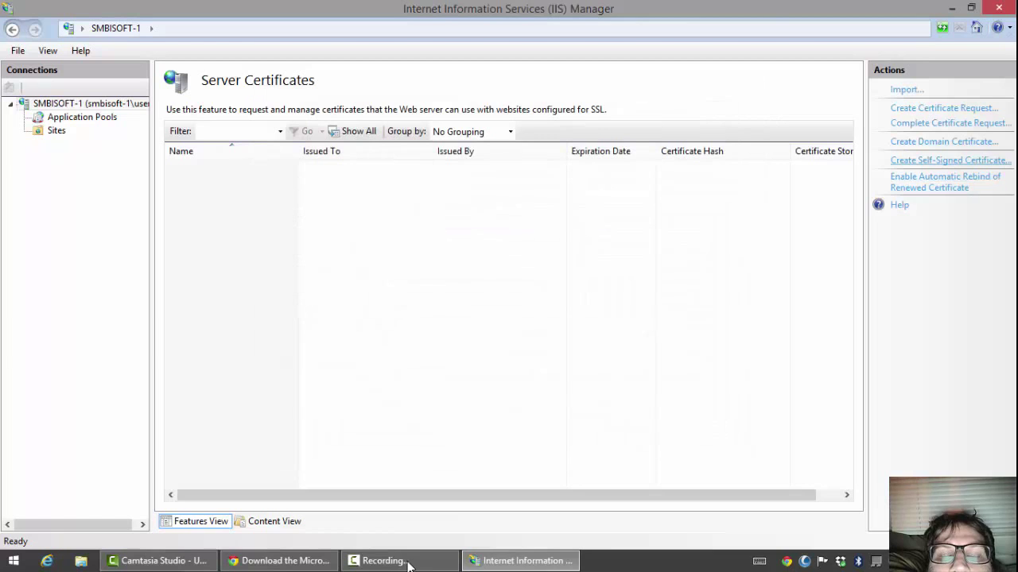
# Create a self-signed certificate with the friendly name mywebsite in the Web Hosting certificate store
pyautogui.hotkey('shift', 'Tab')
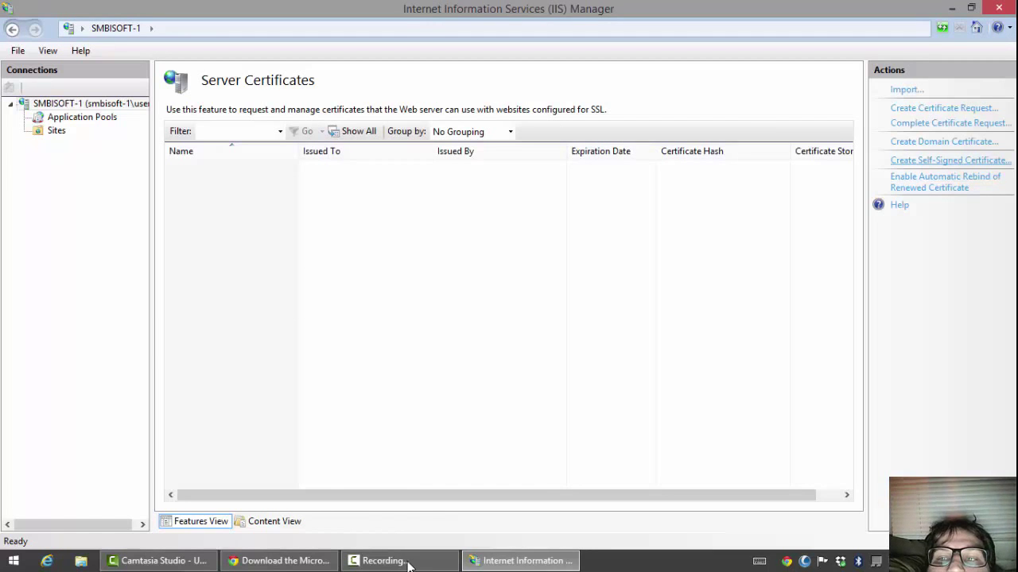
pyautogui.press('Return')
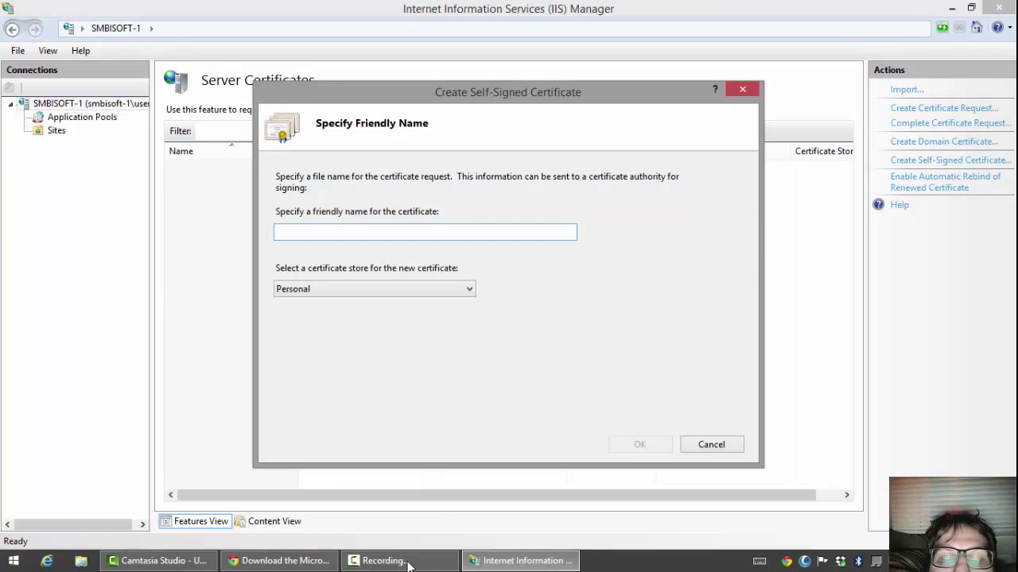
pyautogui.write('mywe')
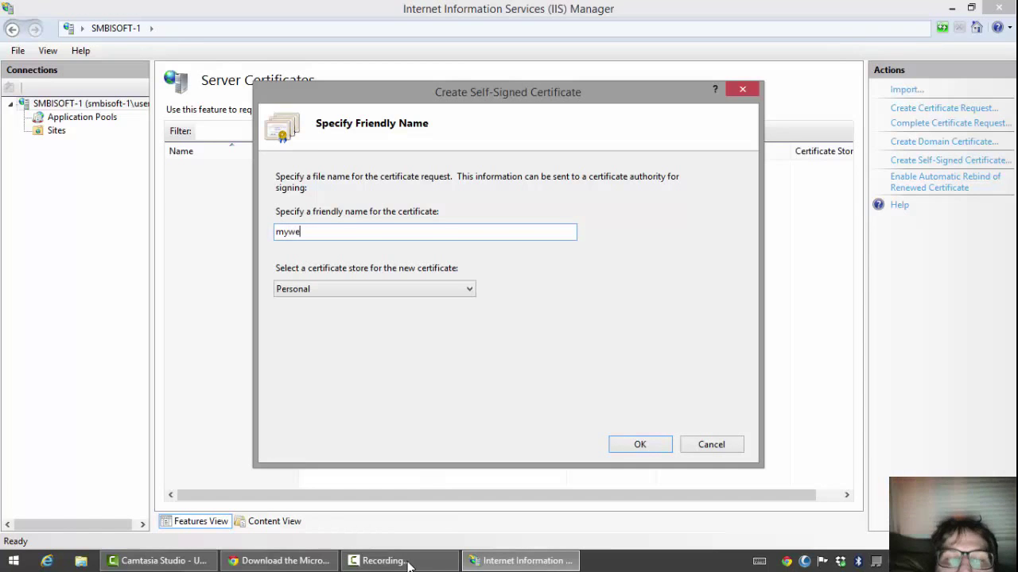
pyautogui.write('bsite')
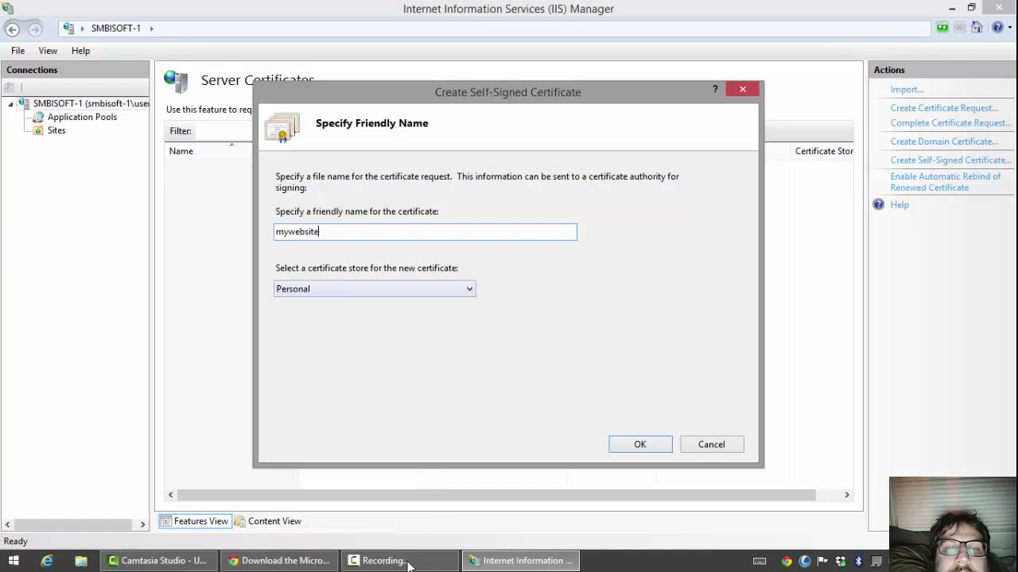
pyautogui.press('Tab')
pyautogui.hotkey('alt', 'Down')
pyautogui.press('Down')
pyautogui.press('Return')
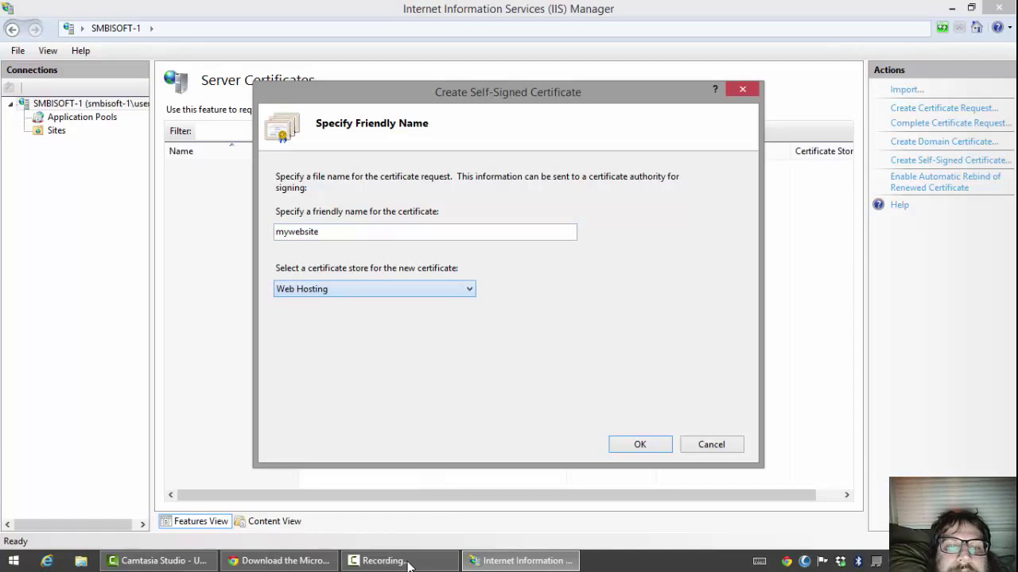
pyautogui.press('Tab')
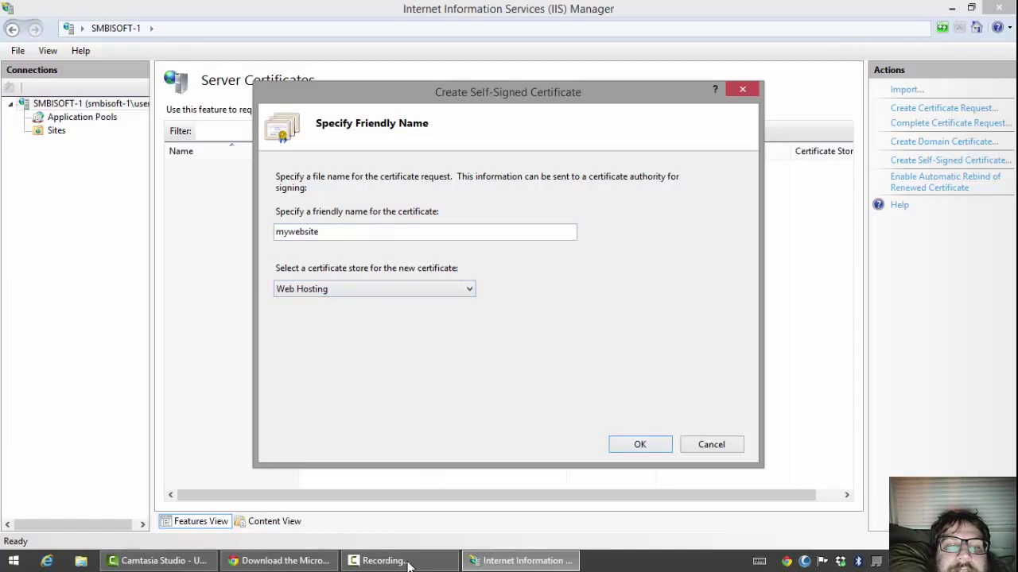
pyautogui.press('Return')
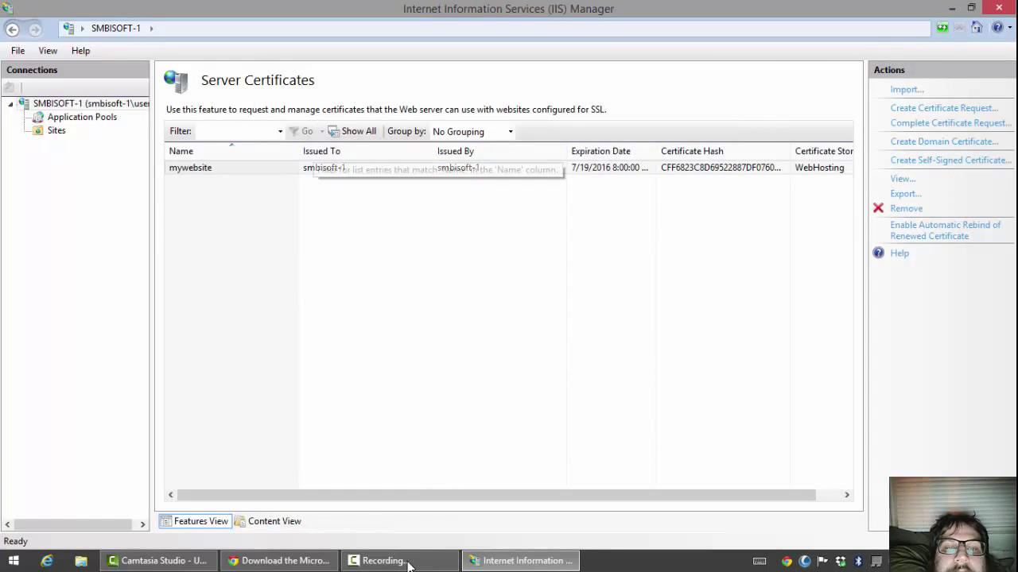
pyautogui.click(408, 566)
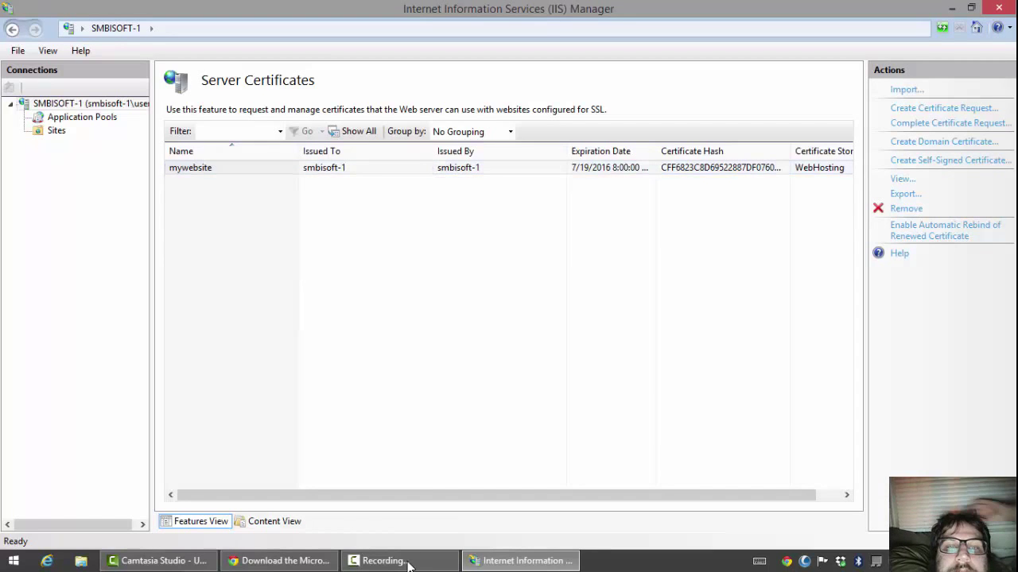
# Start adding a new website under Sites and enter mysite as the site name
pyautogui.click(55, 131)
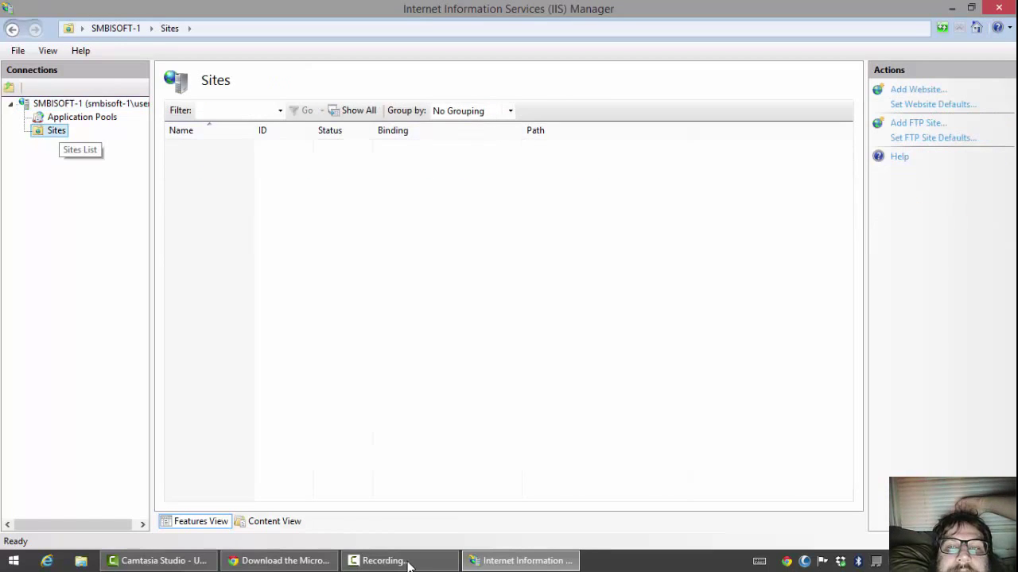
pyautogui.rightClick(45, 131)
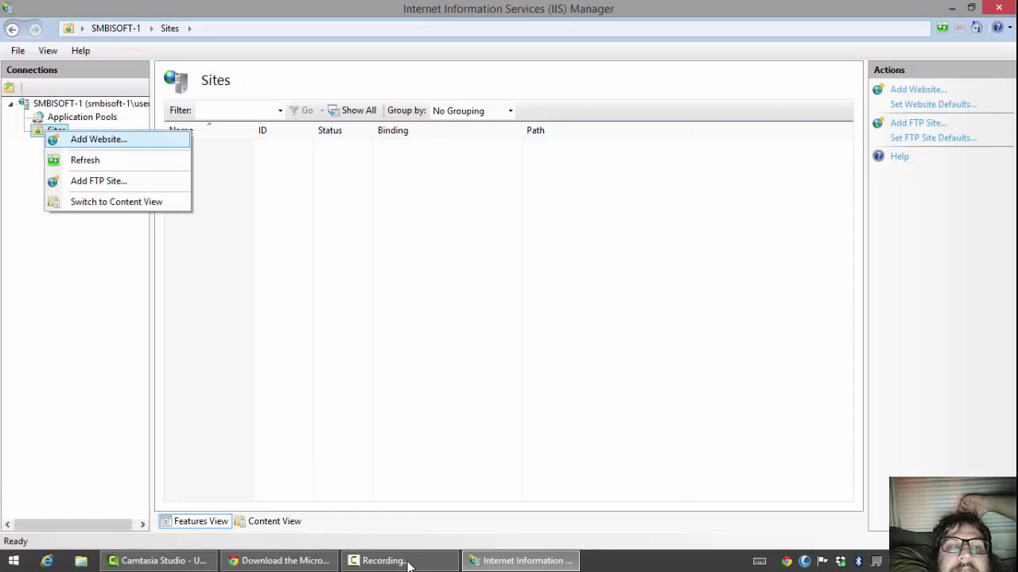
pyautogui.press('Return')
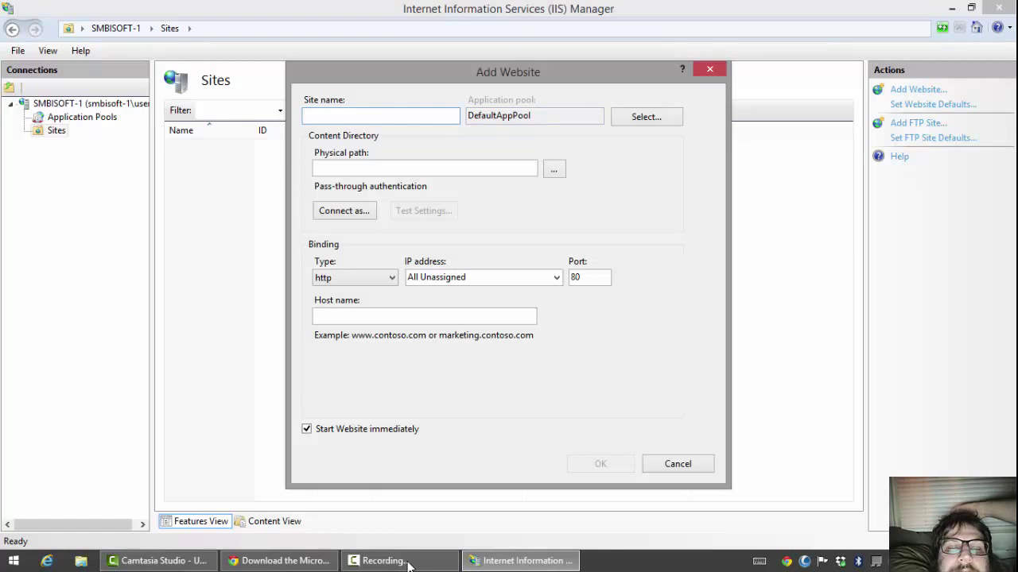
pyautogui.write('mys')
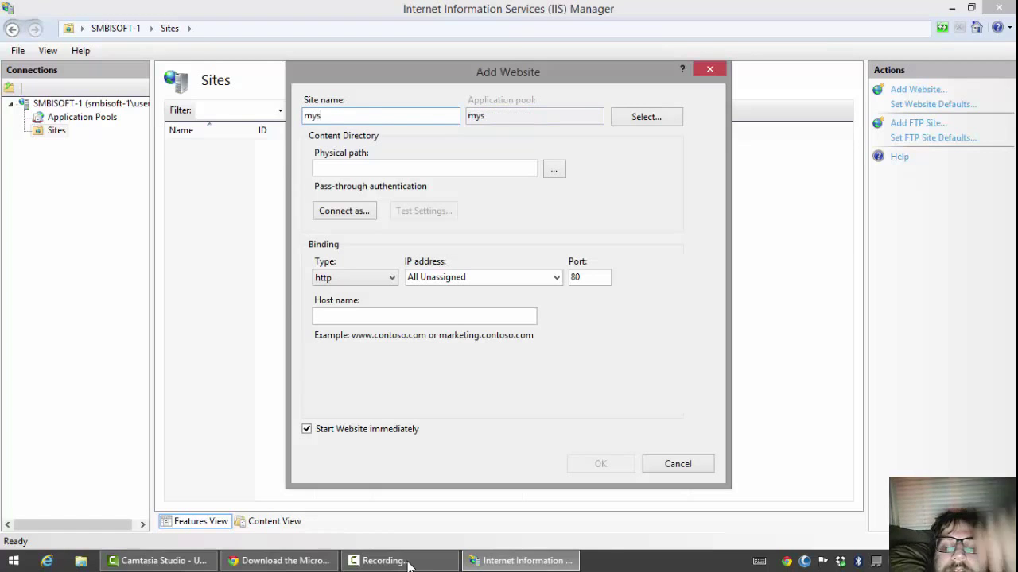
pyautogui.write('ite')
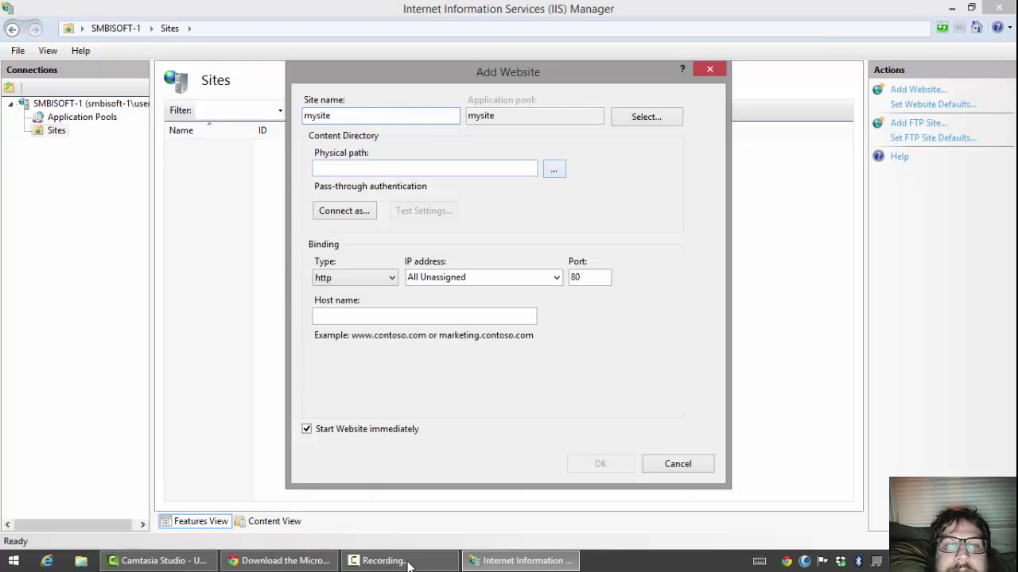
# Browse for the new website's physical path and choose the inetpub\wwwroot folder on the C: drive
pyautogui.click(553, 168)
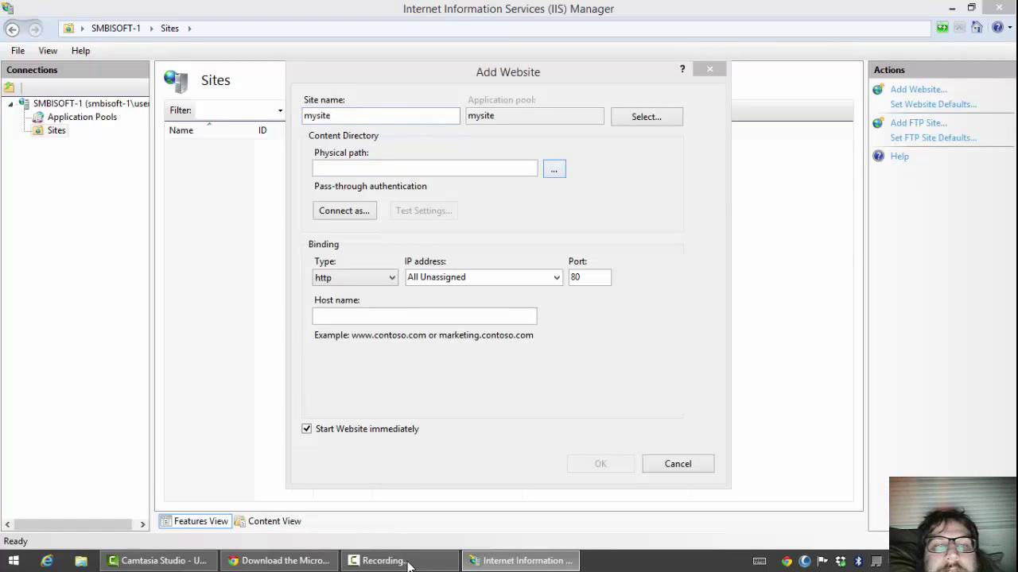
pyautogui.press('Up')
pyautogui.press('Up')
pyautogui.press('Up')
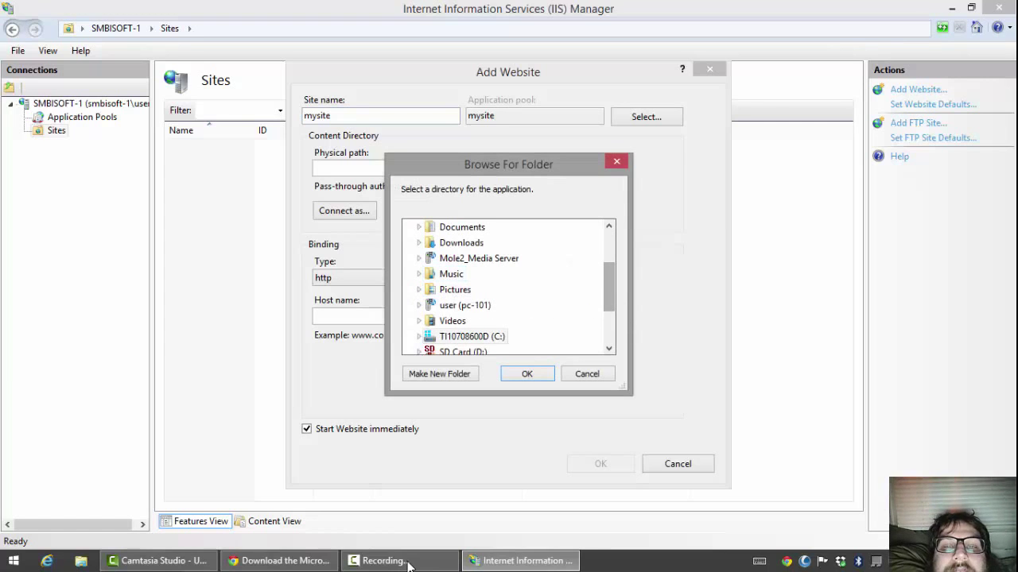
pyautogui.moveTo(608, 287); pyautogui.dragTo(608, 294)
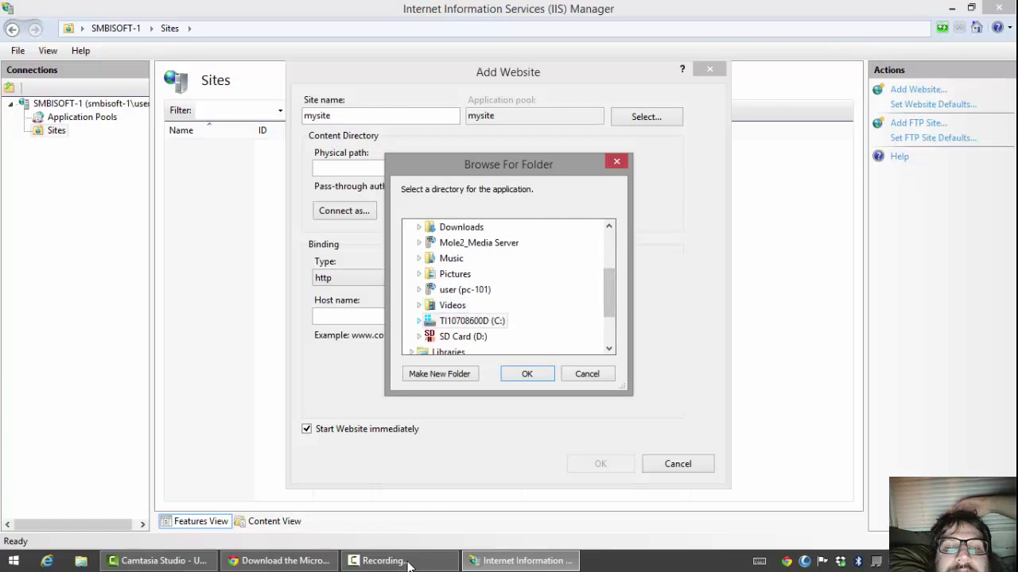
pyautogui.click(471, 320)
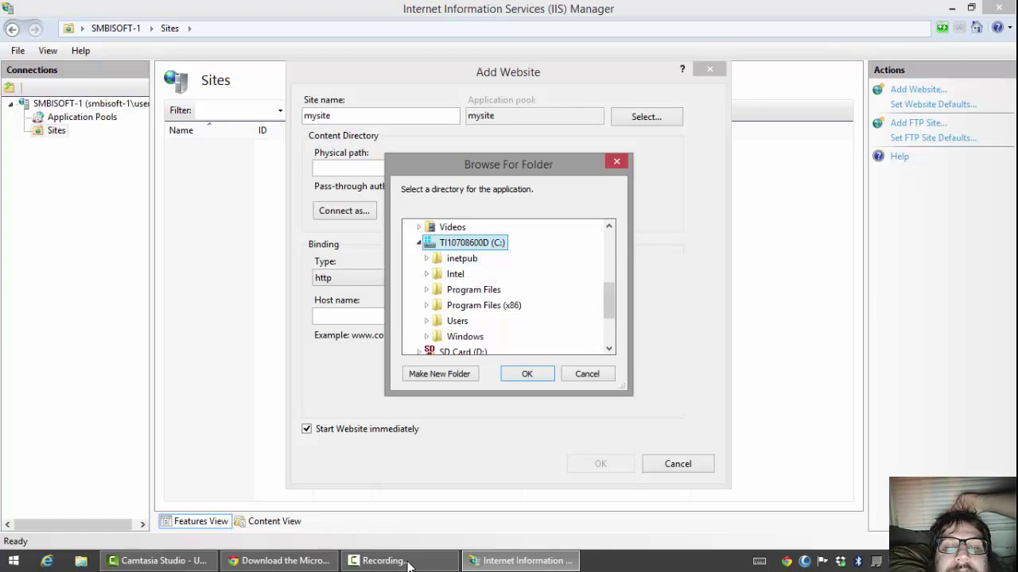
pyautogui.click(426, 258)
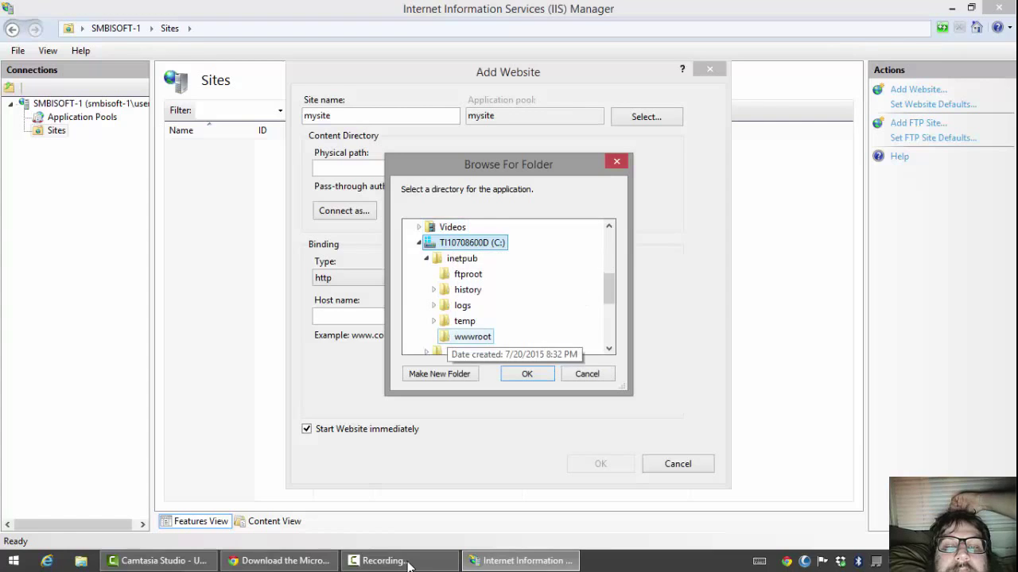
pyautogui.click(466, 336)
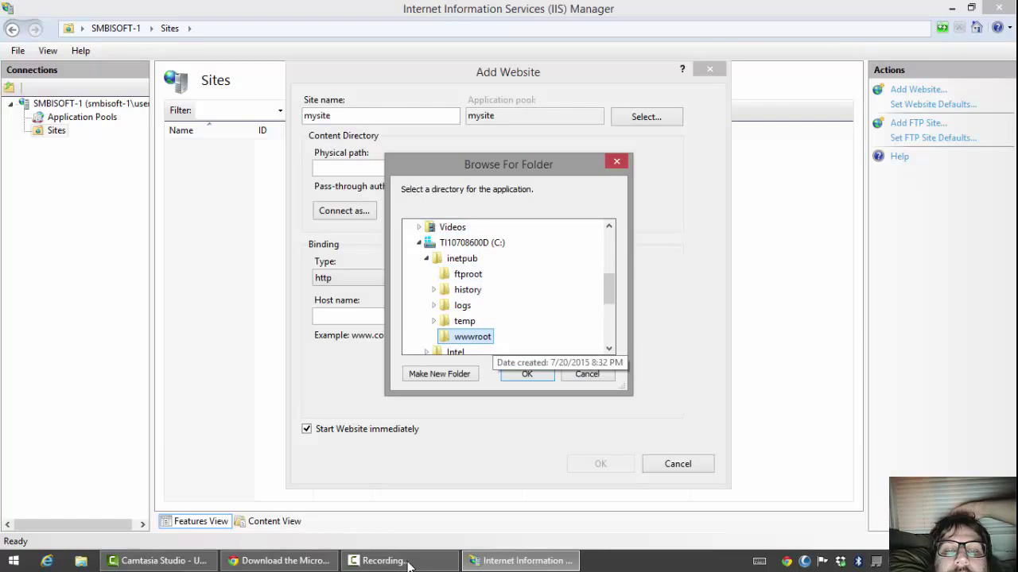
pyautogui.press('Return')
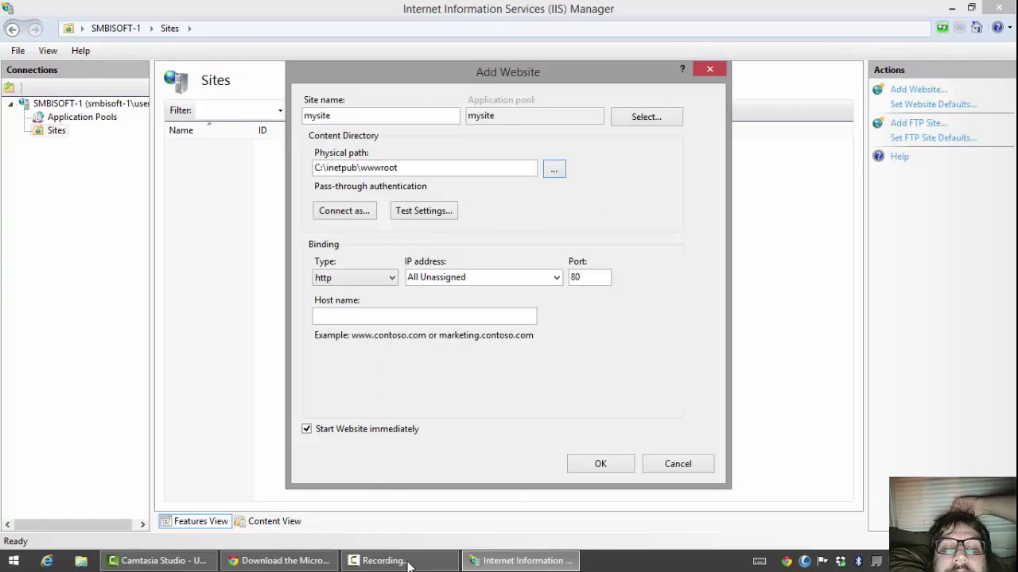
# Set the site's binding type to https with the mywebsite SSL certificate and create the website
pyautogui.click(354, 277)
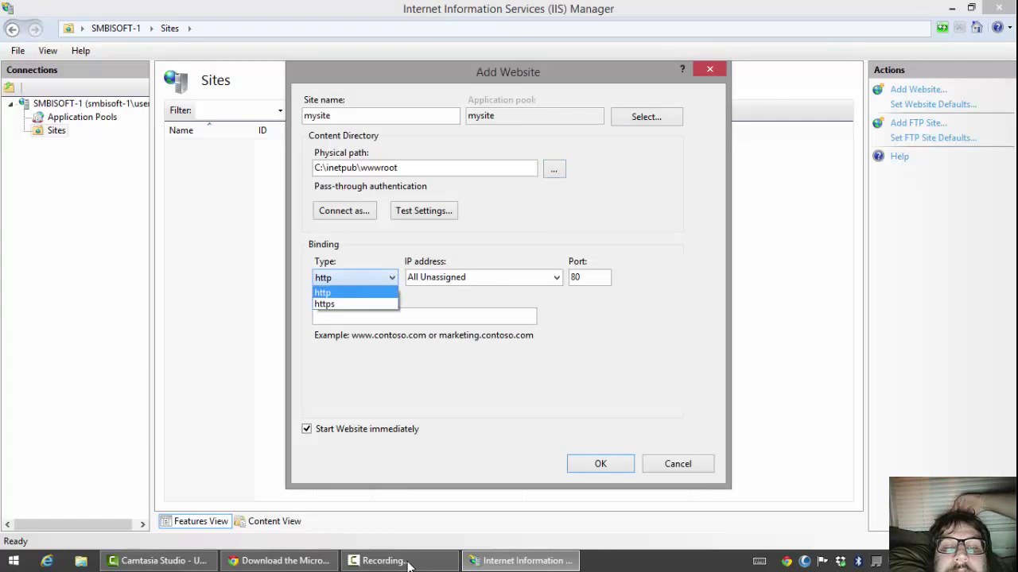
pyautogui.press('Return')
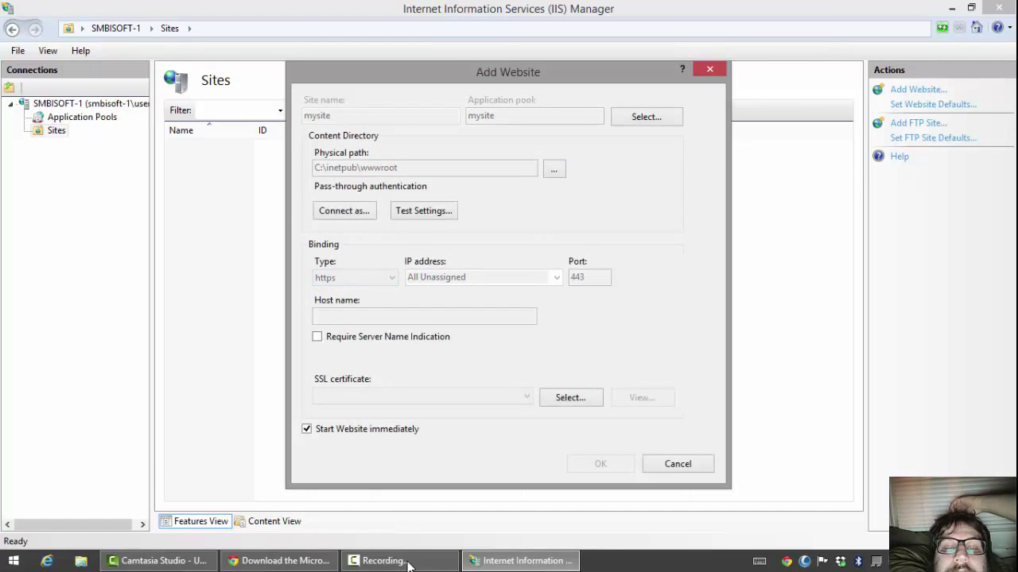
pyautogui.press('Tab')
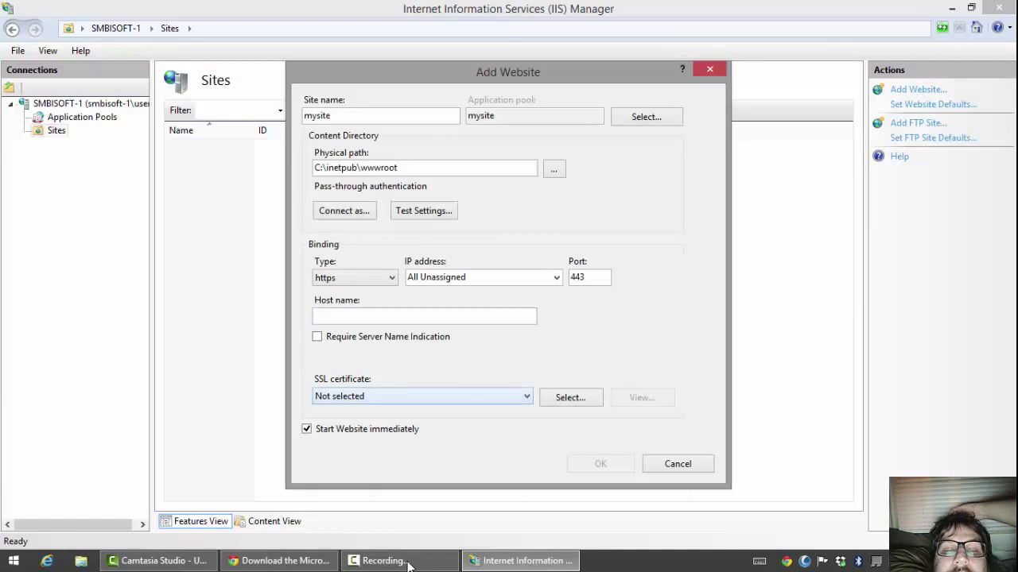
pyautogui.hotkey('alt', 'Down')
pyautogui.press('Down')
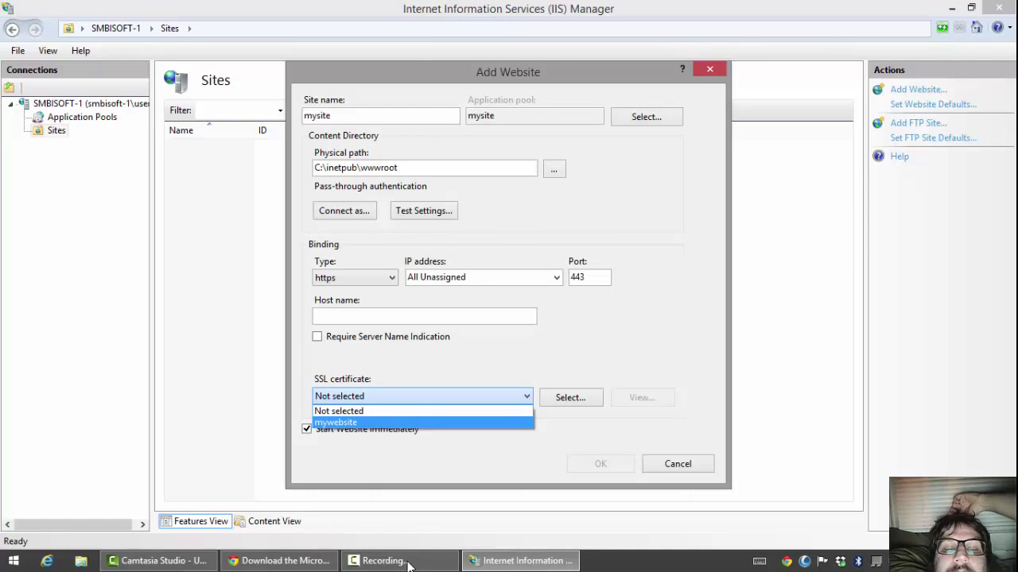
pyautogui.press('Return')
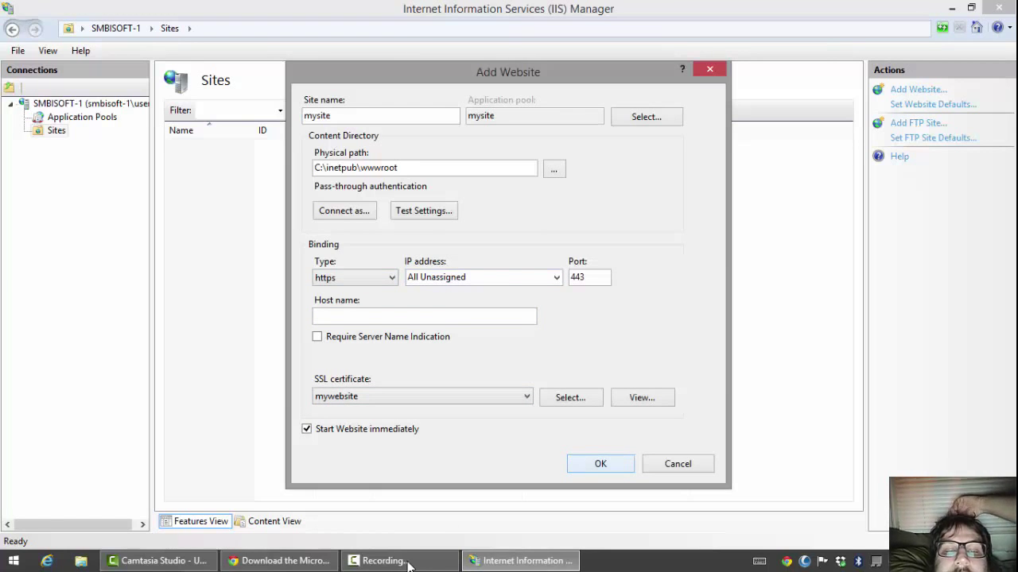
pyautogui.press('Return')
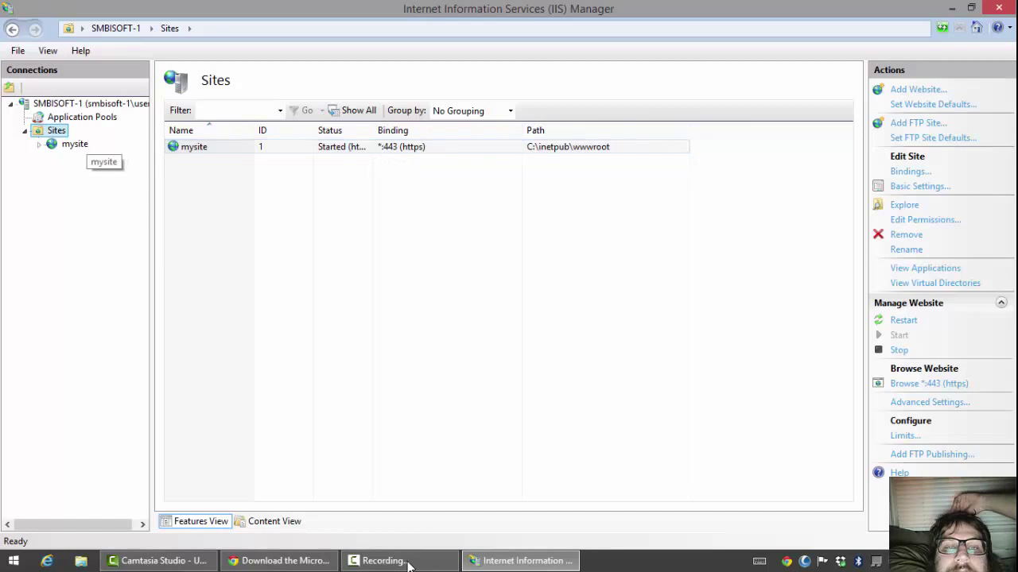
# View the features of mysite, look into its Configuration Editor and return to the site's home page
pyautogui.click(83, 144)
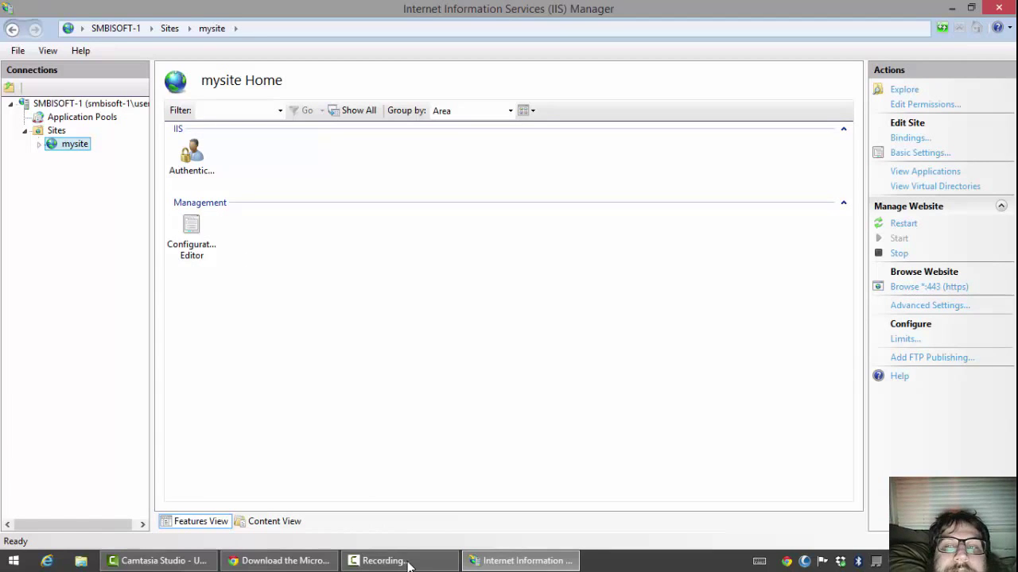
pyautogui.press('Tab')
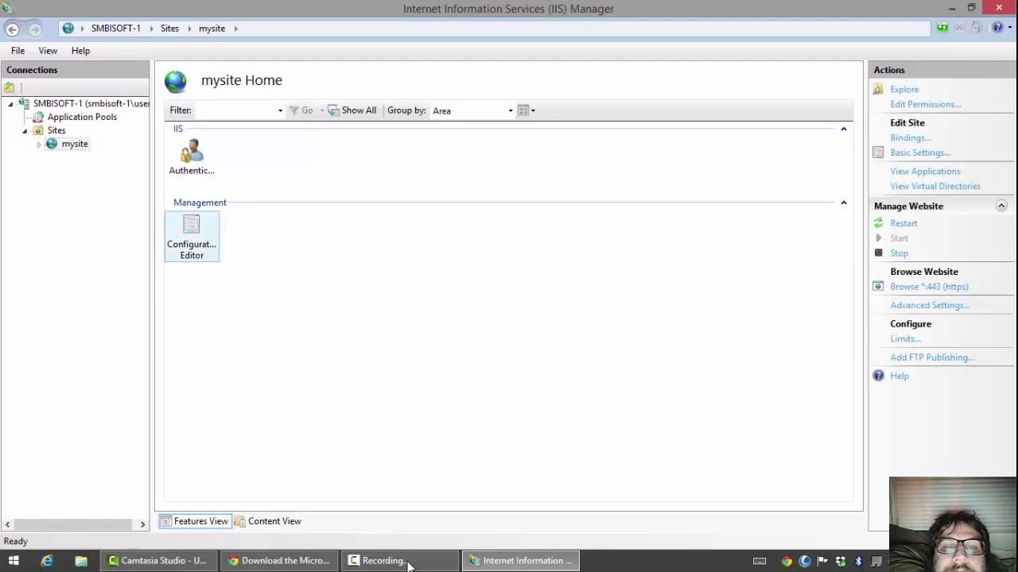
pyautogui.press('Return')
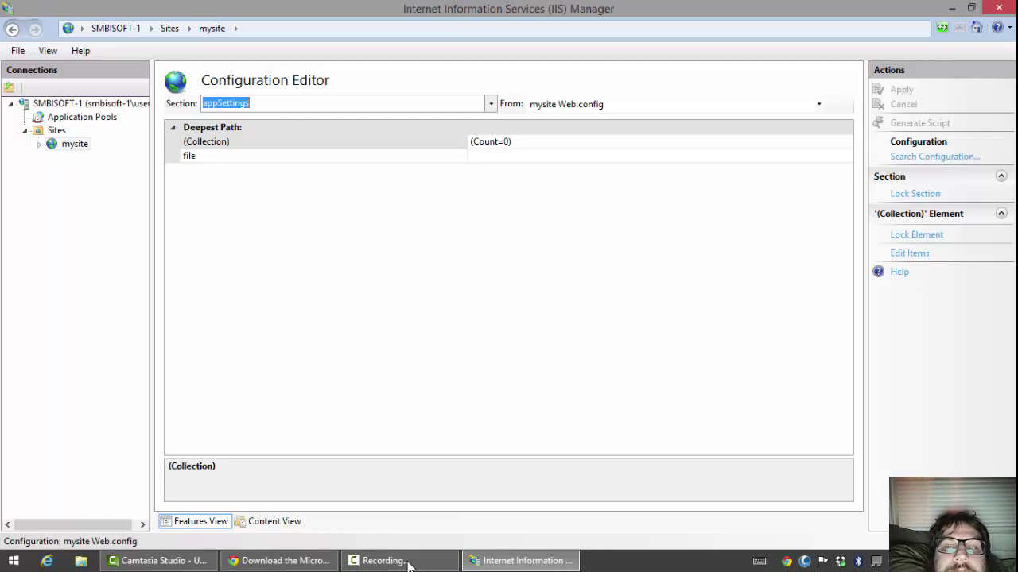
pyautogui.doubleClick(51, 145)
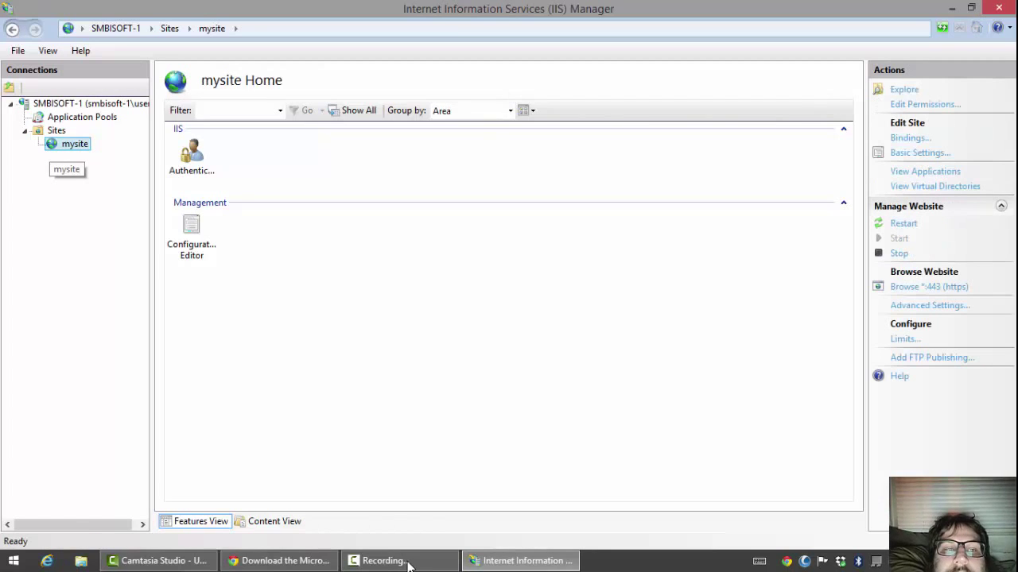
# Check the Advanced Settings of mysite and close them without changes
pyautogui.rightClick(356, 177)
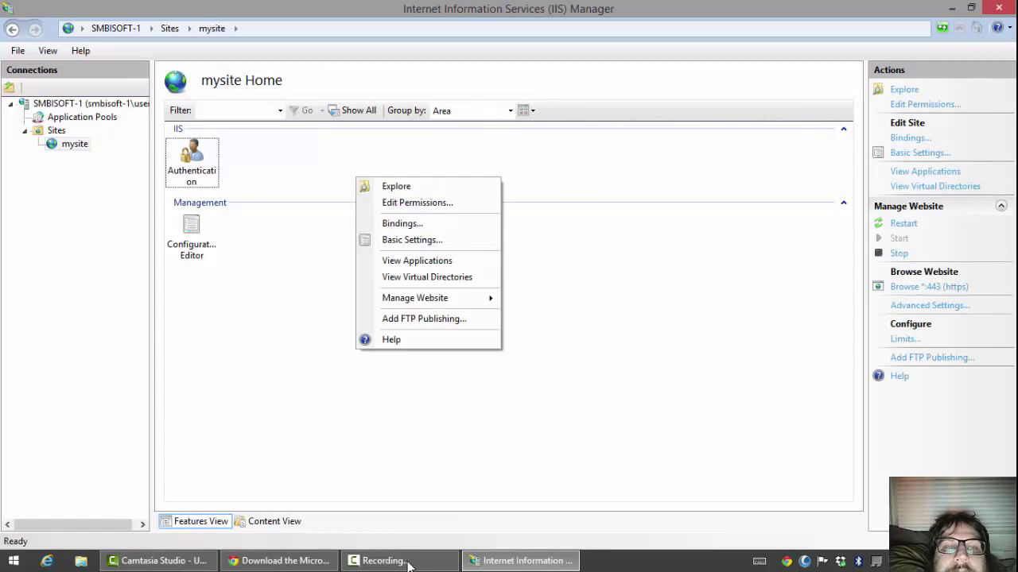
pyautogui.moveTo(427, 298)
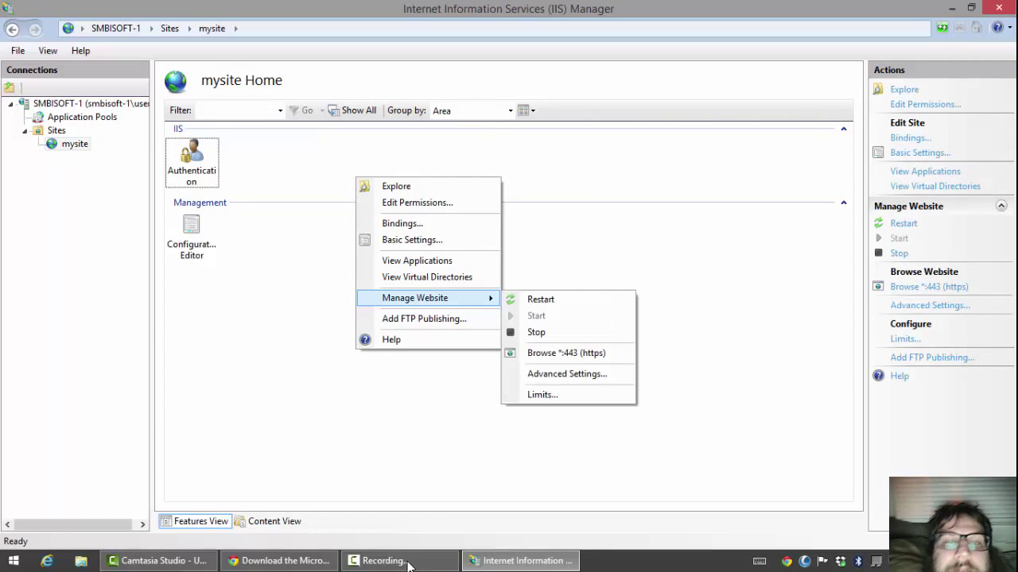
pyautogui.press('Down')
pyautogui.press('Down')
pyautogui.press('Down')
pyautogui.press('Down')
pyautogui.press('Down')
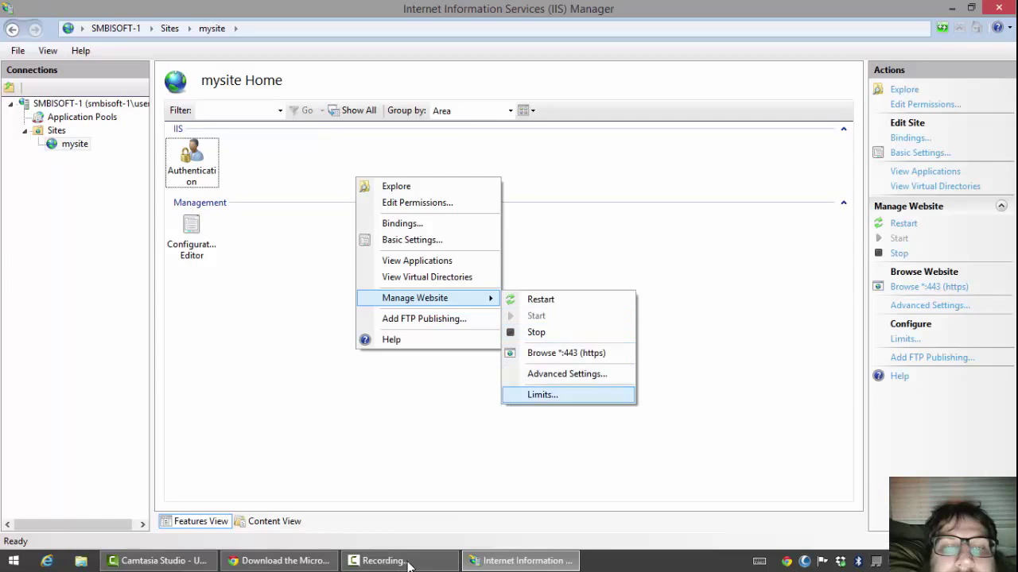
pyautogui.press('Up')
pyautogui.press('Return')
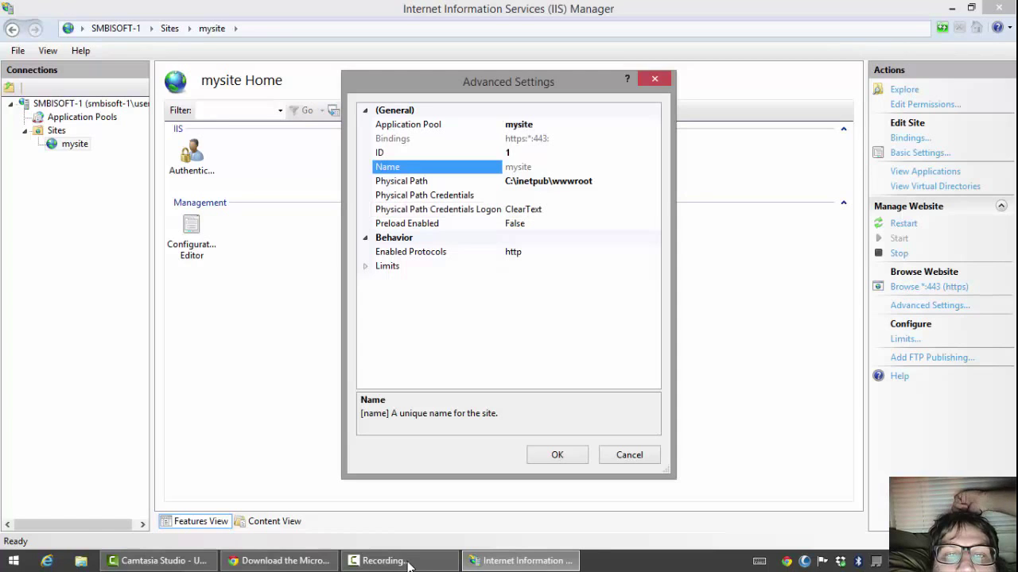
pyautogui.press('Escape')
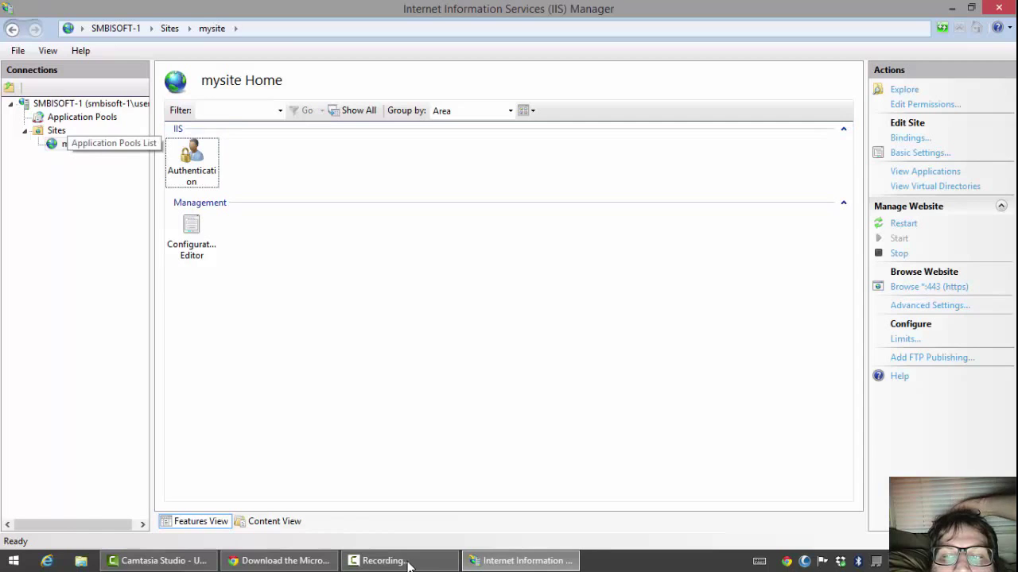
# Look at the server's Application Pools list and return to the mysite home page
pyautogui.click(71, 117)
pyautogui.rightClick(68, 117)
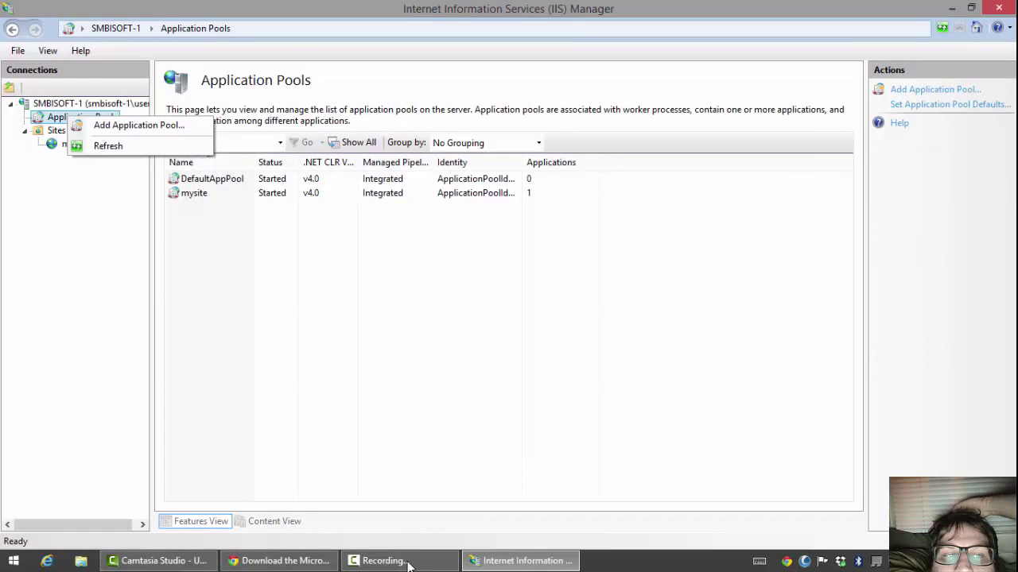
pyautogui.press('Escape')
pyautogui.click(74, 144)
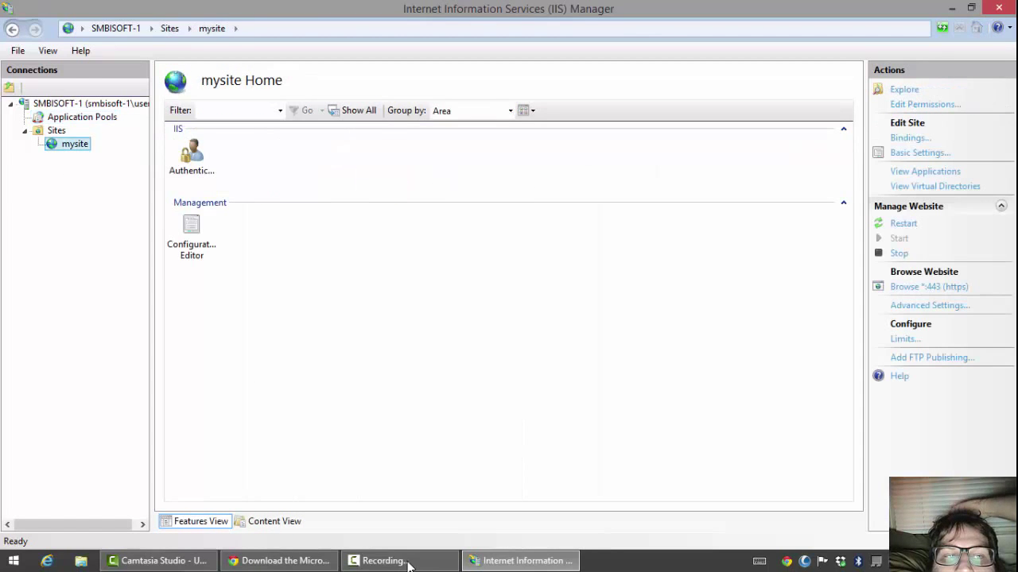
pyautogui.press('Tab')
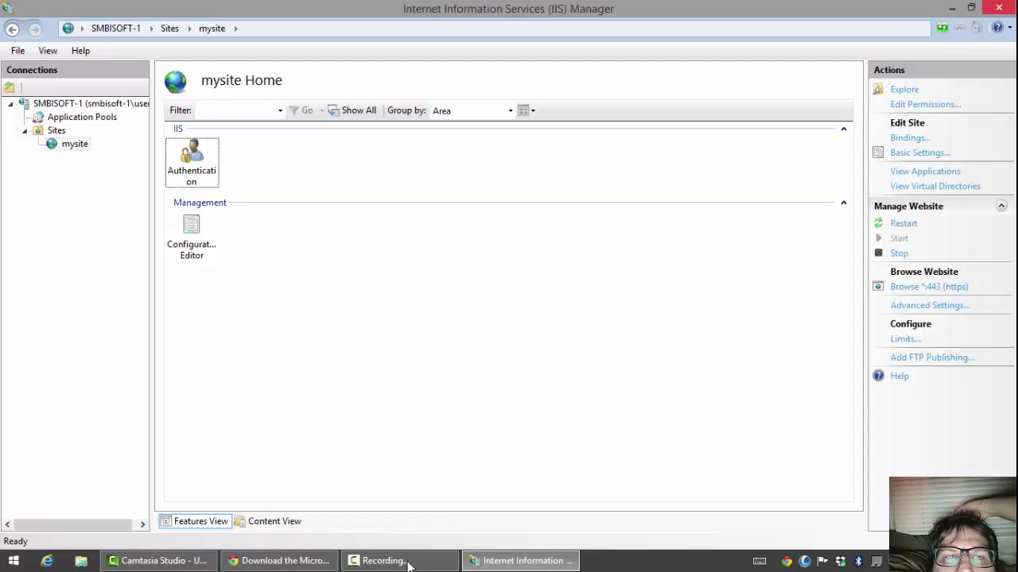
# Close IIS Manager and relaunch it from the Control Panel's Administrative Tools
pyautogui.hotkey('alt', 'F4')
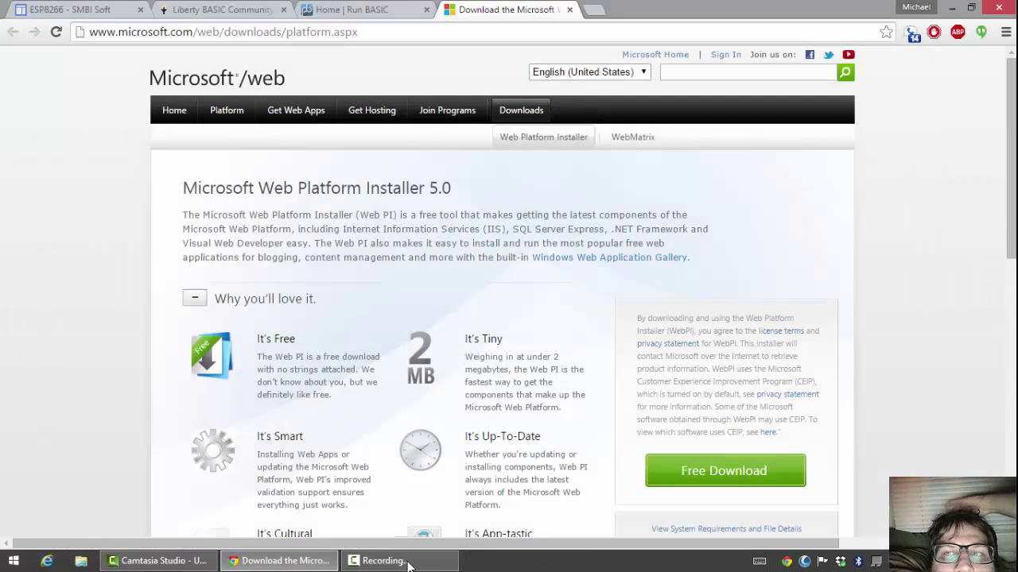
pyautogui.press('super')
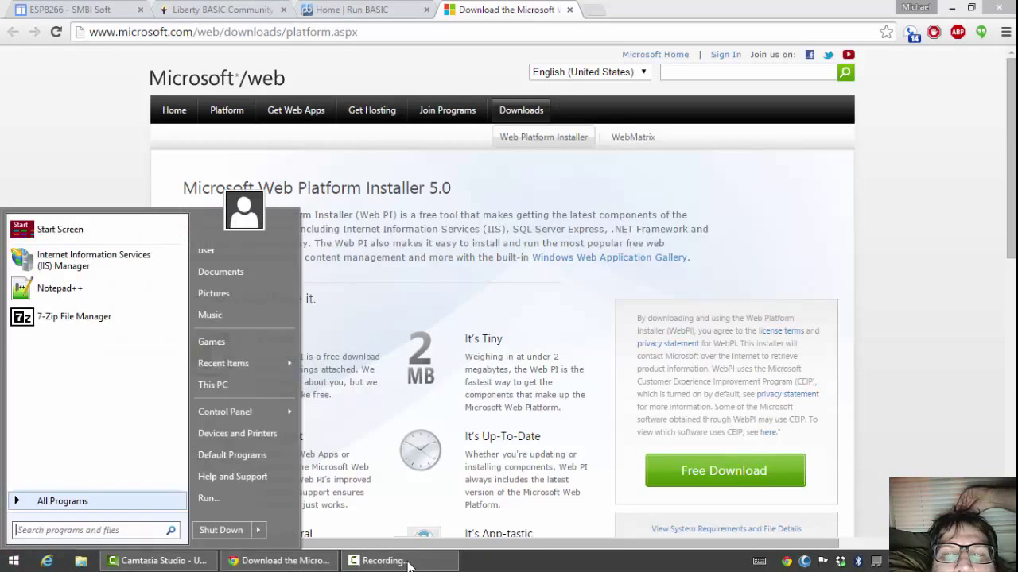
pyautogui.press('Right')
pyautogui.press('Up')
pyautogui.press('Up')
pyautogui.press('Right')
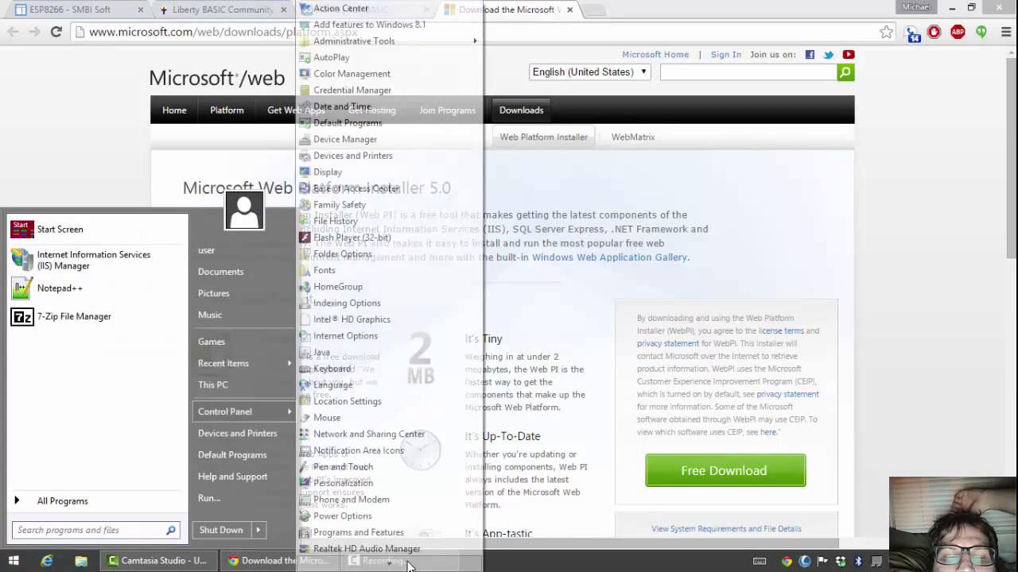
pyautogui.press('Up')
pyautogui.press('Up')
pyautogui.press('Up')
pyautogui.press('Up')
pyautogui.press('Up')
pyautogui.press('Up')
pyautogui.press('Up')
pyautogui.press('Up')
pyautogui.press('Up')
pyautogui.press('Up')
pyautogui.press('Up')
pyautogui.press('Up')
pyautogui.press('Up')
pyautogui.press('Up')
pyautogui.press('Up')
pyautogui.press('Up')
pyautogui.press('Up')
pyautogui.press('Up')
pyautogui.press('Up')
pyautogui.press('Up')
pyautogui.press('Up')
pyautogui.press('Right')
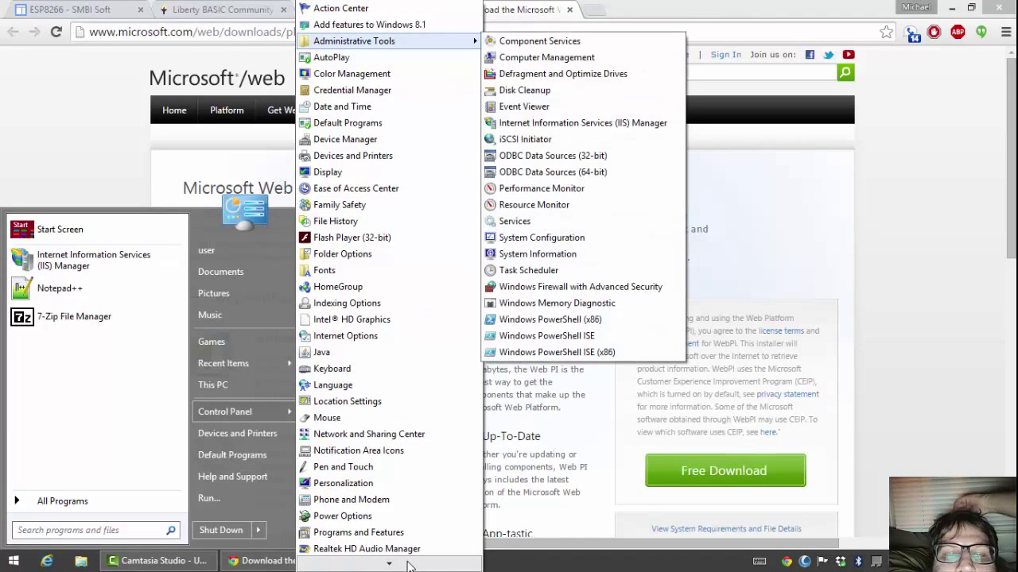
pyautogui.press('Down')
pyautogui.press('Down')
pyautogui.press('Down')
pyautogui.press('Down')
pyautogui.press('Down')
pyautogui.press('Return')
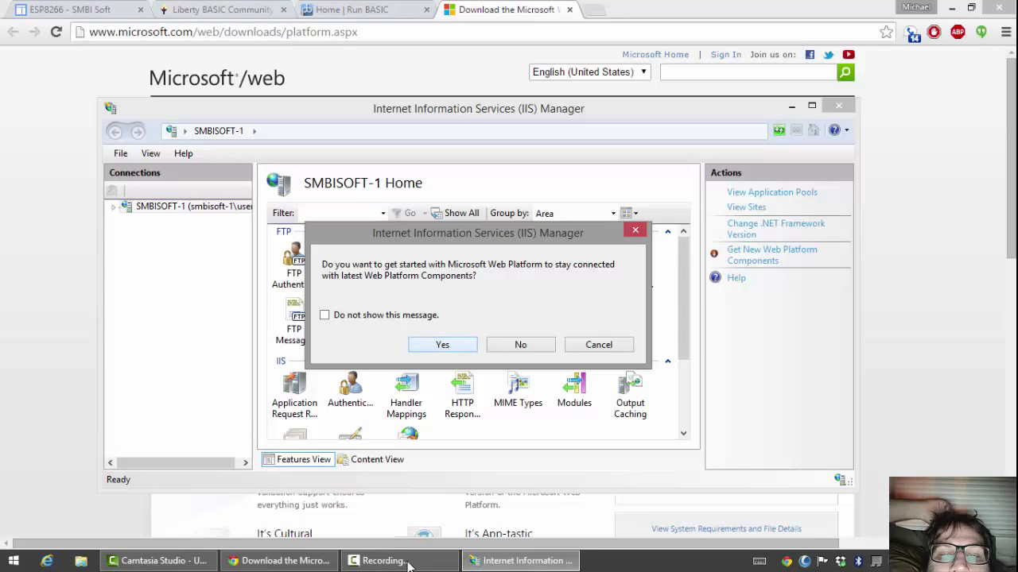
# Accept getting started with Microsoft Web Platform, then maximize IIS Manager and expand the SMBISOFT-1 server down to its sites
pyautogui.press('Return')
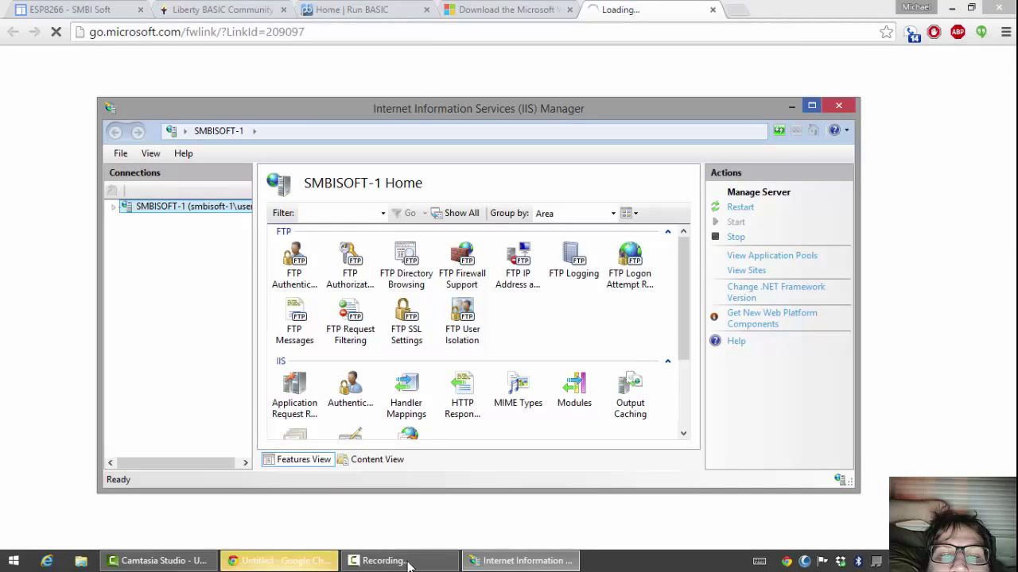
pyautogui.press('super+Up')
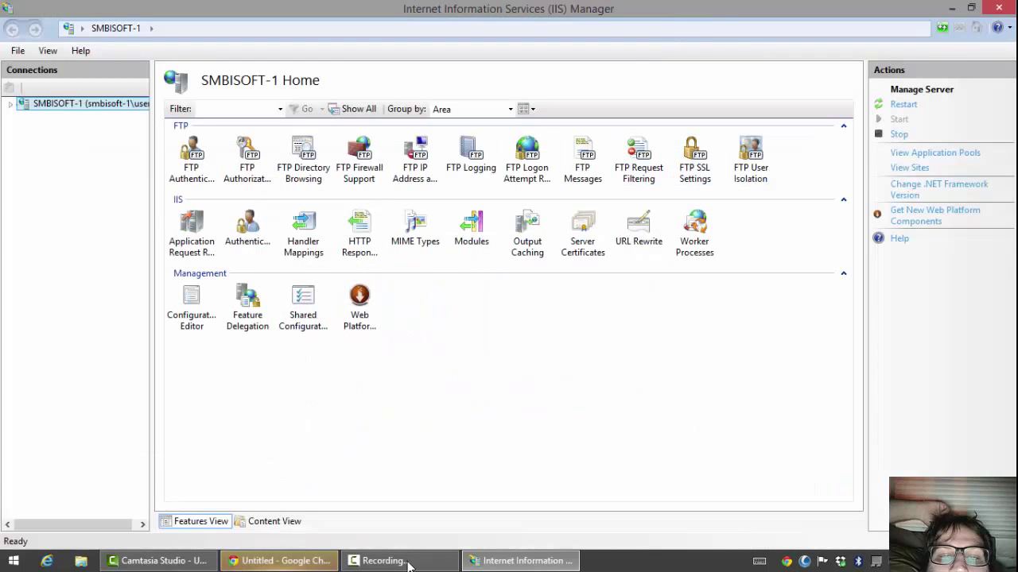
pyautogui.press('Down')
pyautogui.press('Down')
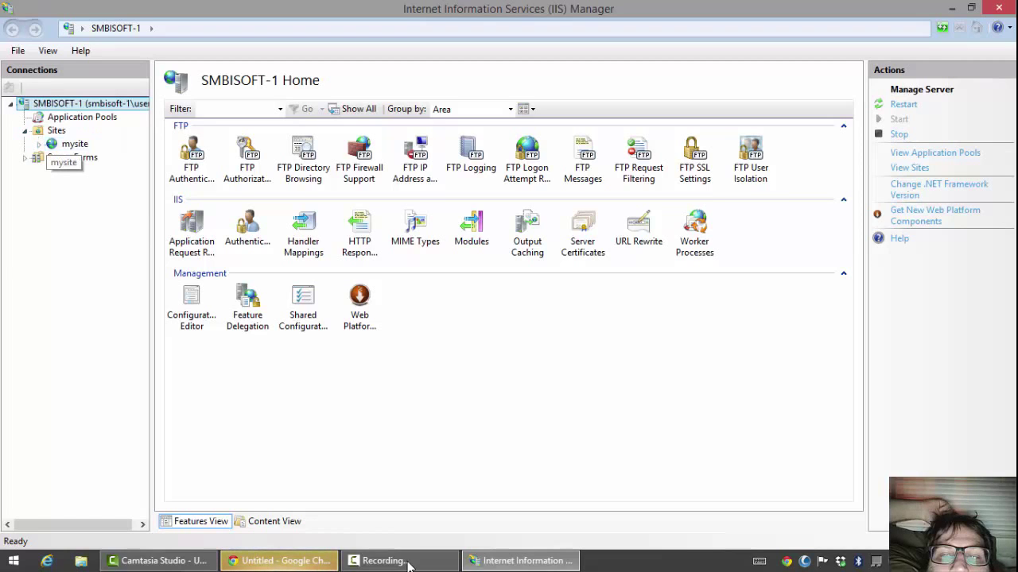
# Start a Reverse Proxy rule in mysite's URL Rewrite and agree to enable proxy functionality in Application Request Routing
pyautogui.click(63, 144)
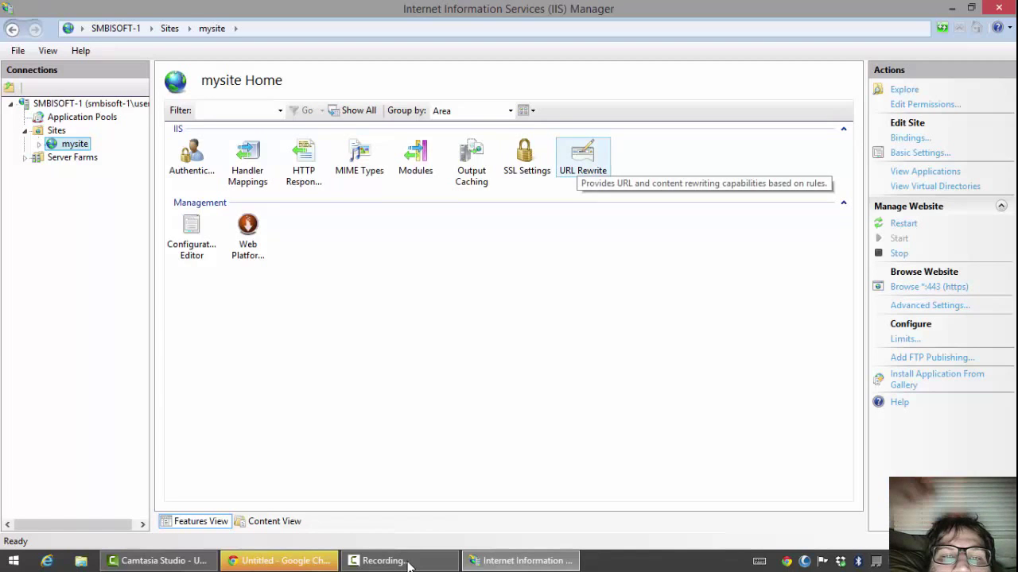
pyautogui.doubleClick(581, 159)
pyautogui.click(583, 158)
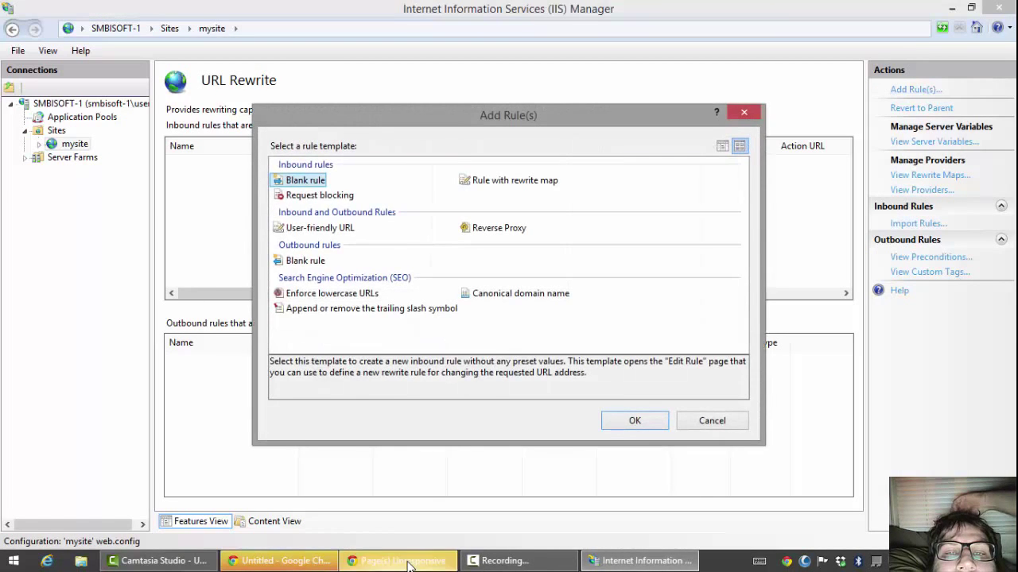
pyautogui.click(485, 228)
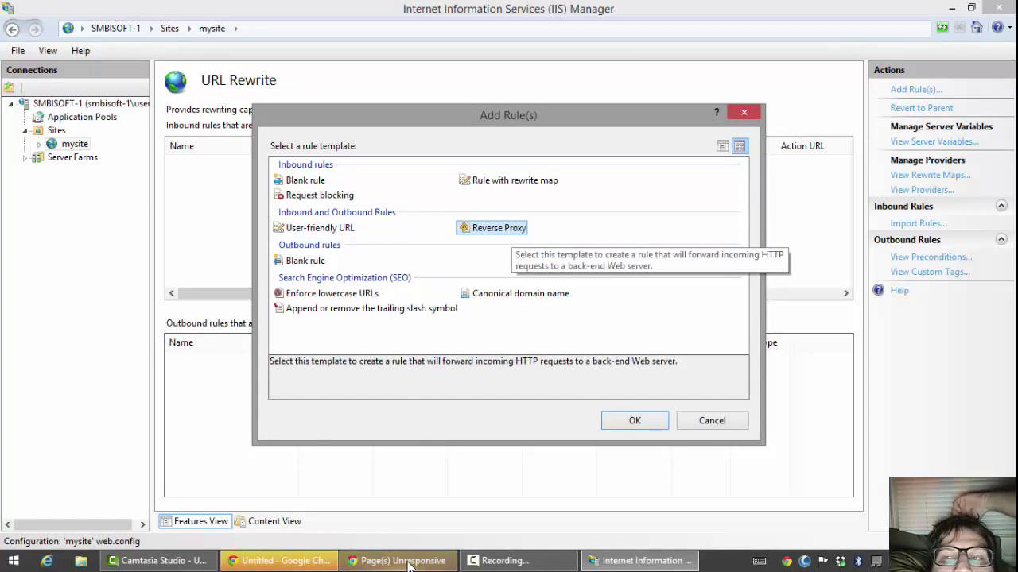
pyautogui.press('Return')
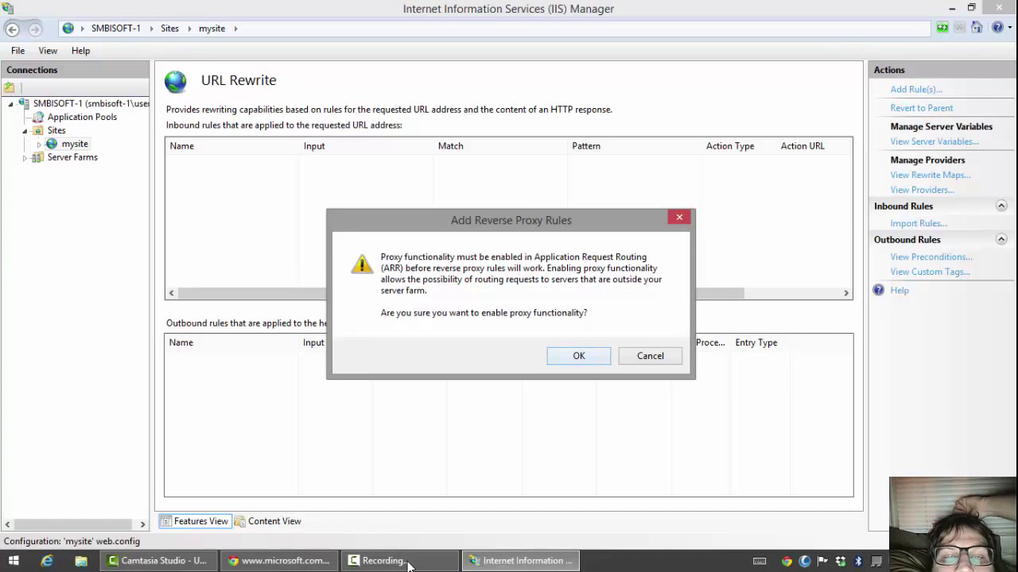
pyautogui.press('Return')
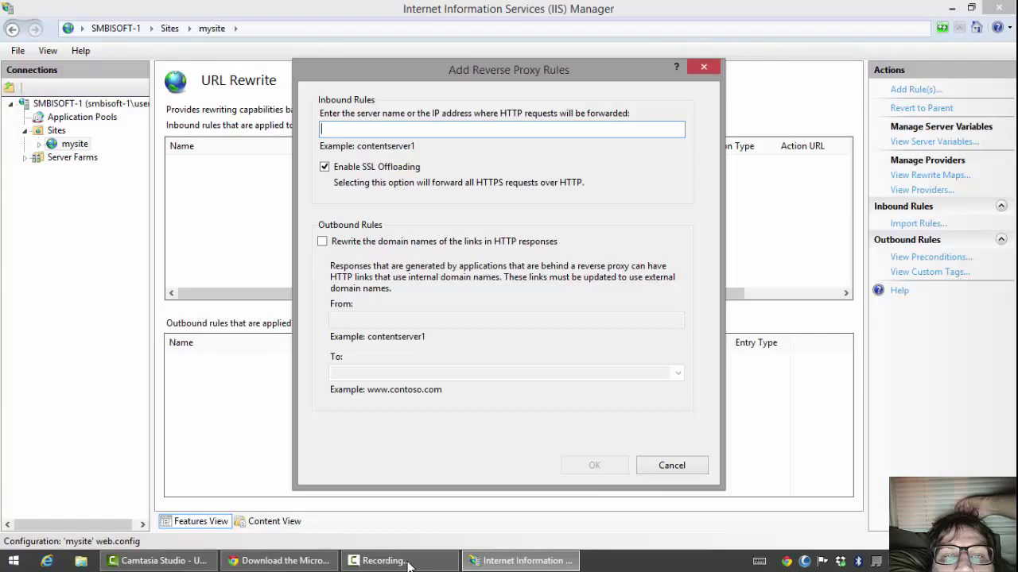
# Set localhost as the server that HTTP requests are forwarded to, keep SSL offloading enabled, and create the reverse proxy rule
pyautogui.write('l')
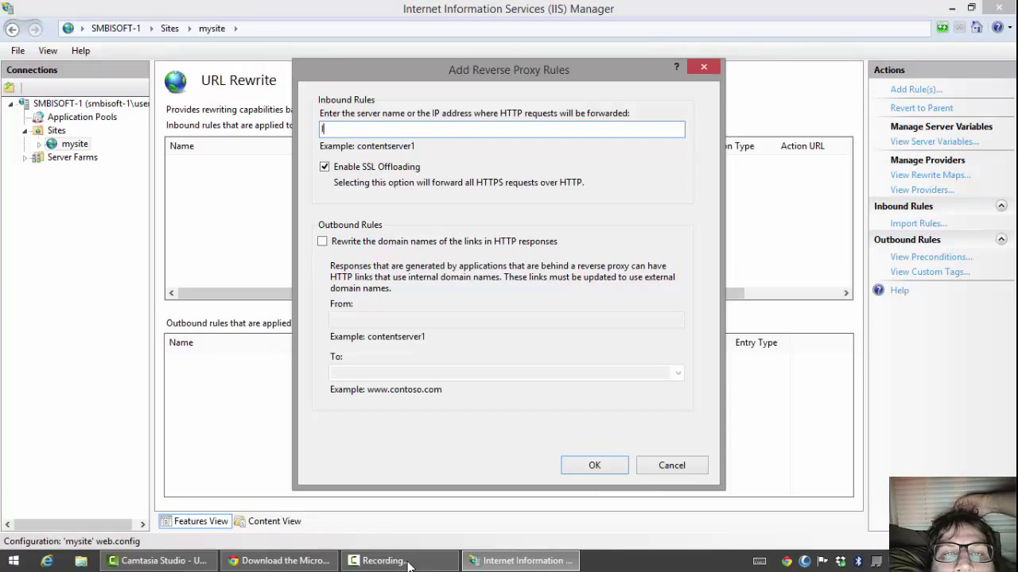
pyautogui.write('ocal')
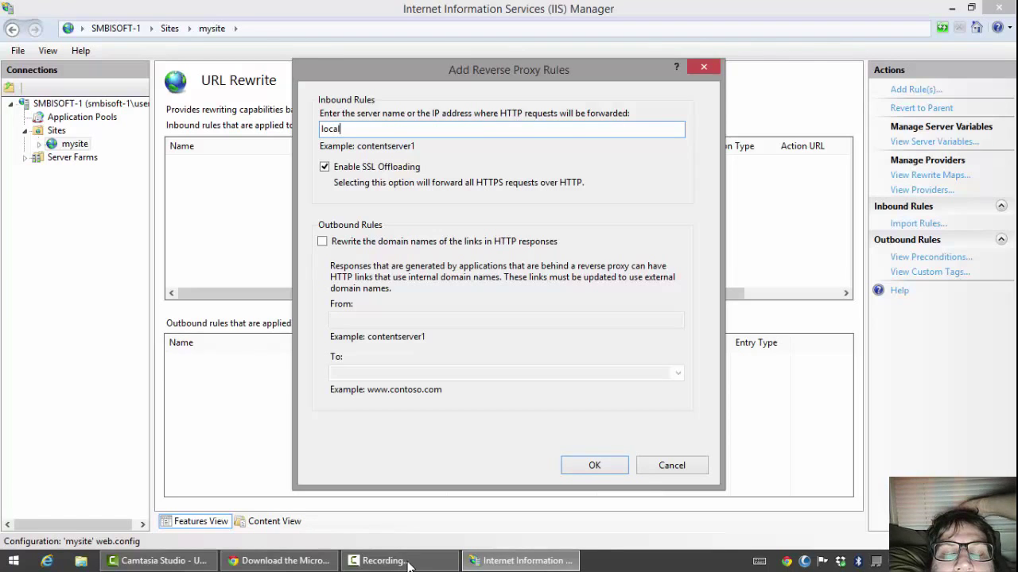
pyautogui.write('host')
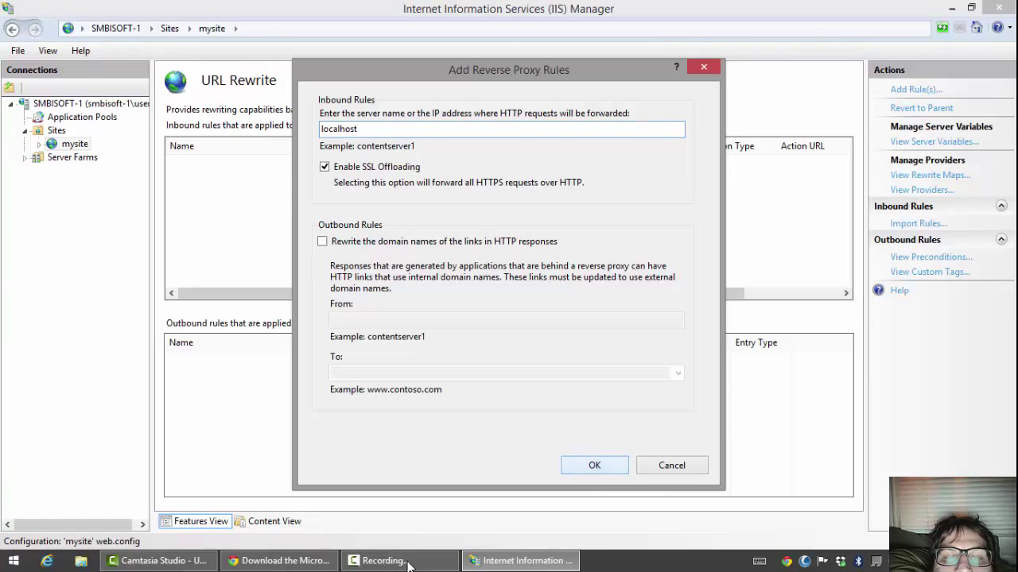
pyautogui.press('Return')
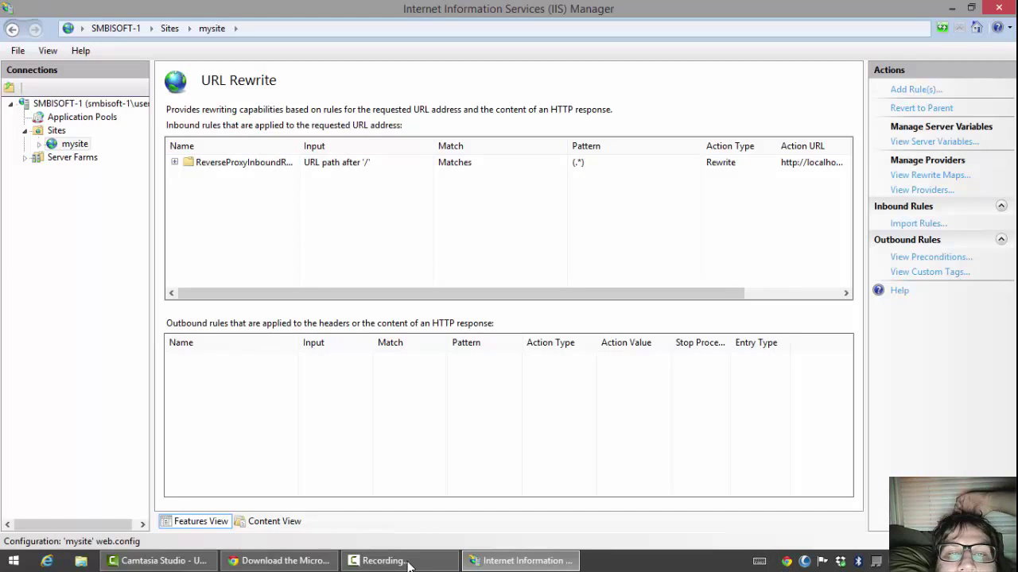
# Switch to File Explorer and open the rbp101 folder inside Dropbox
pyautogui.click(407, 561)
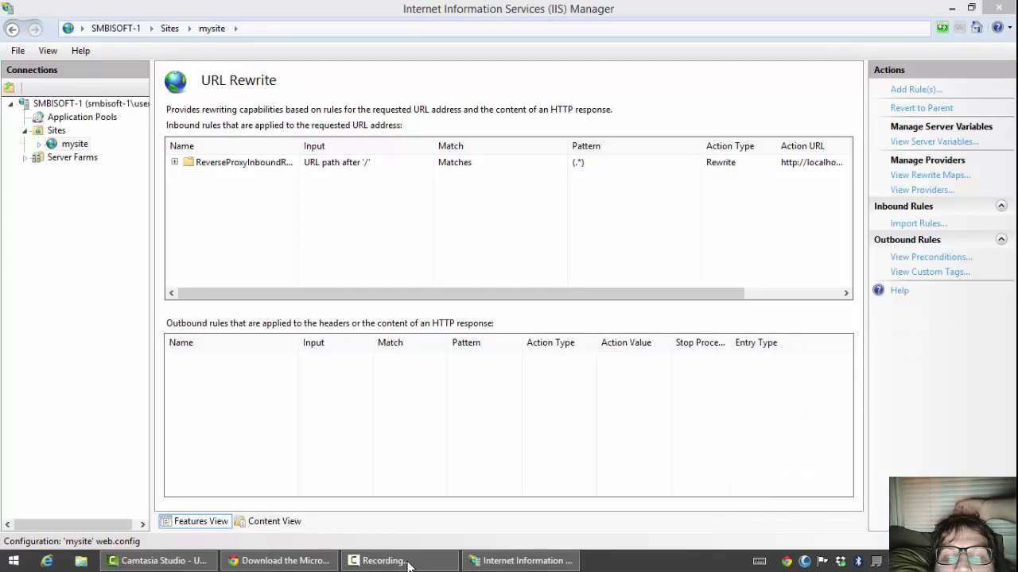
pyautogui.press('super+e')
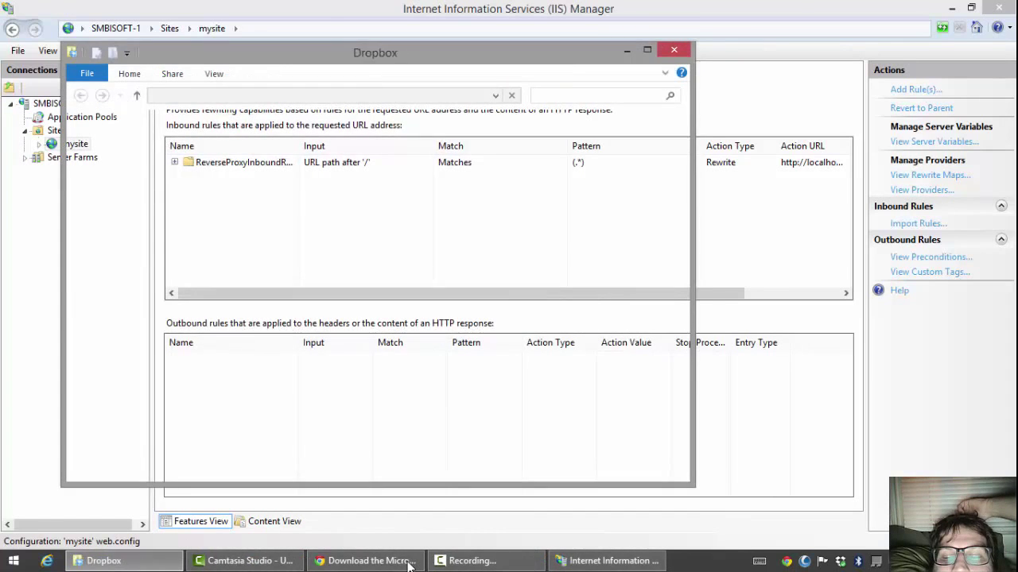
pyautogui.press('super+e')
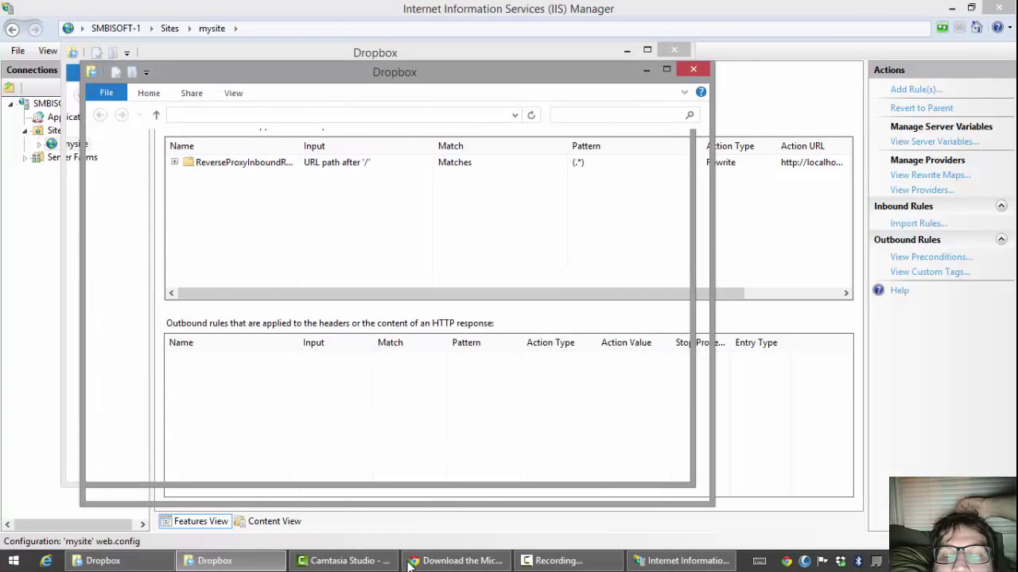
pyautogui.hotkey('alt', 'F4')
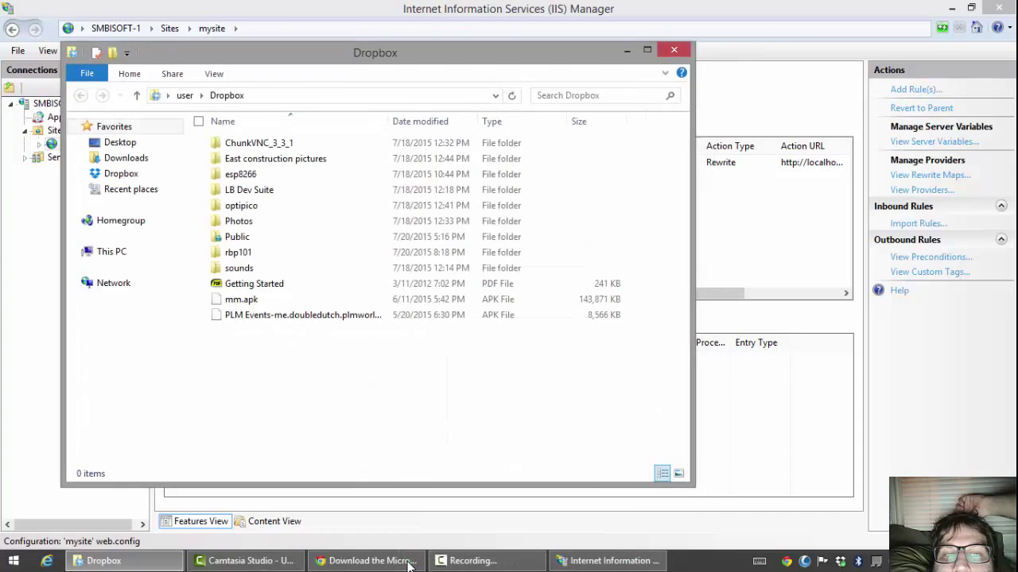
pyautogui.press('Down')
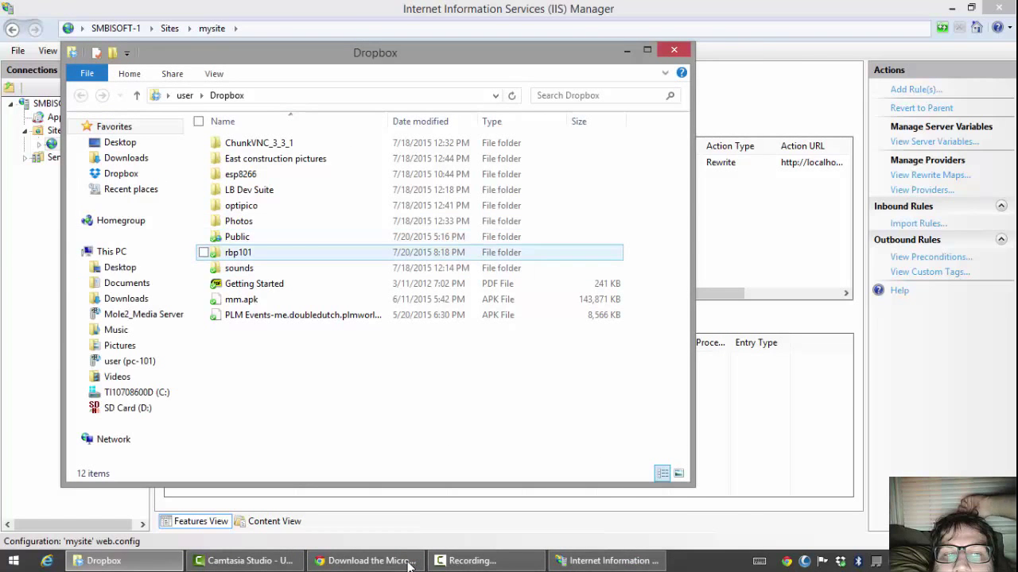
pyautogui.press('space')
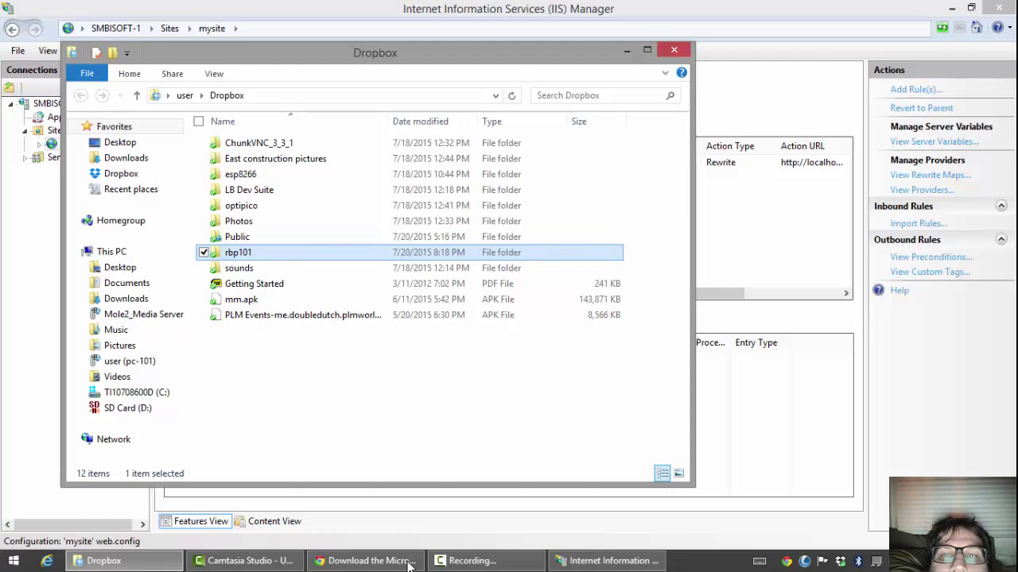
pyautogui.press('Return')
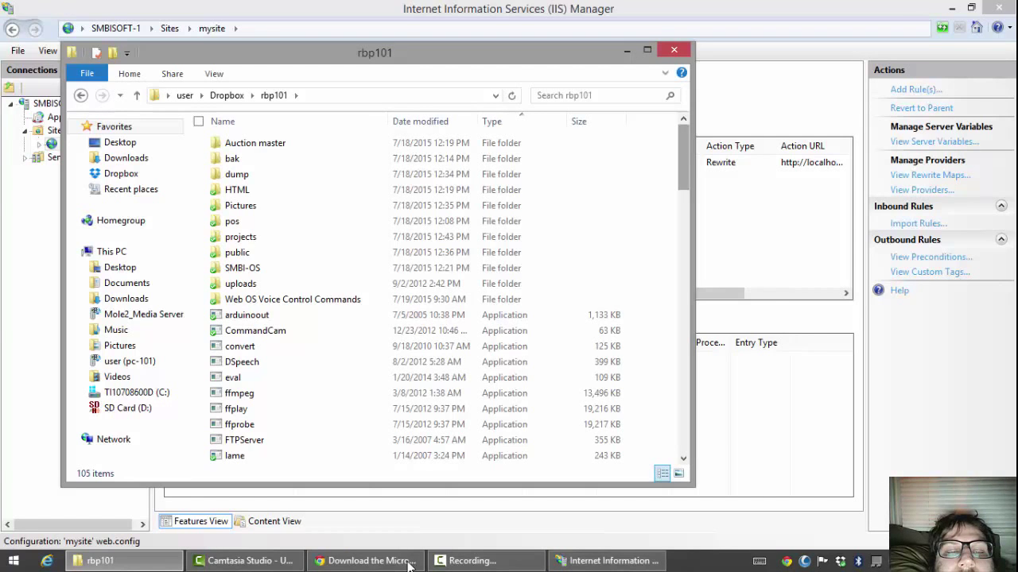
# Run the runbasic batch file from the rbp101 folder to start the Run BASIC Personal Server
pyautogui.scroll(-6, 409, 565)
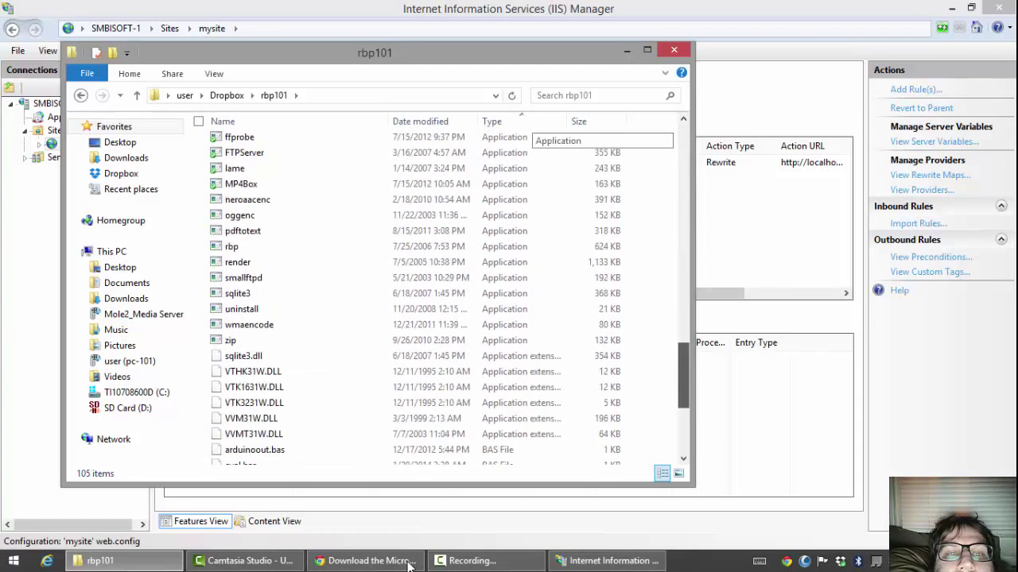
pyautogui.scroll(-5, 409, 564)
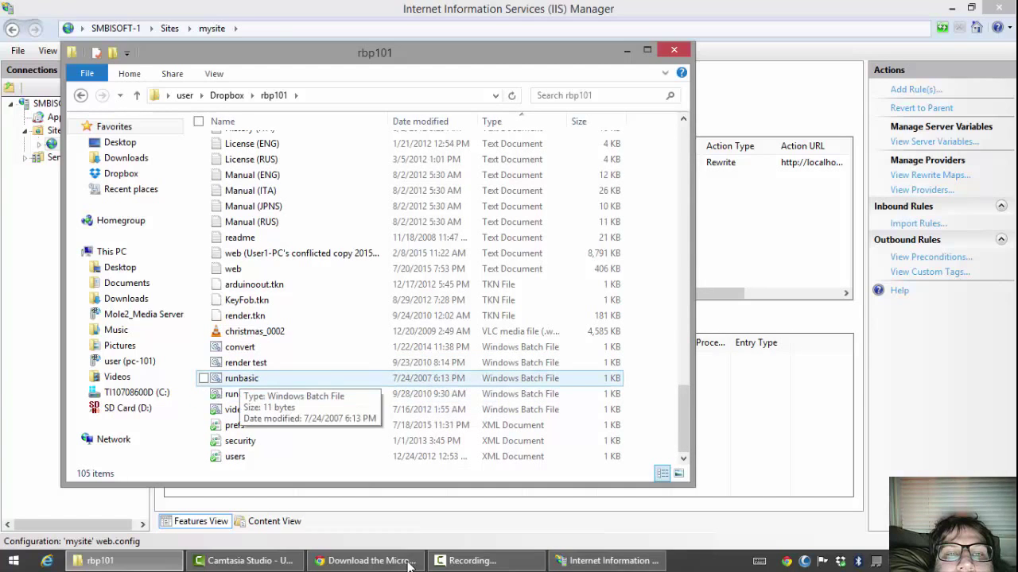
pyautogui.click(241, 379)
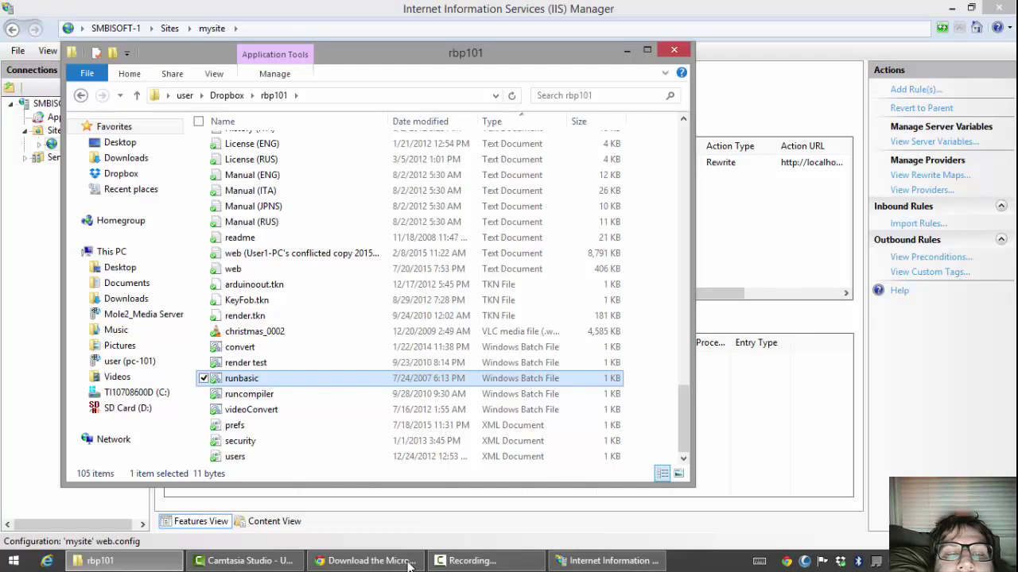
pyautogui.press('Return')
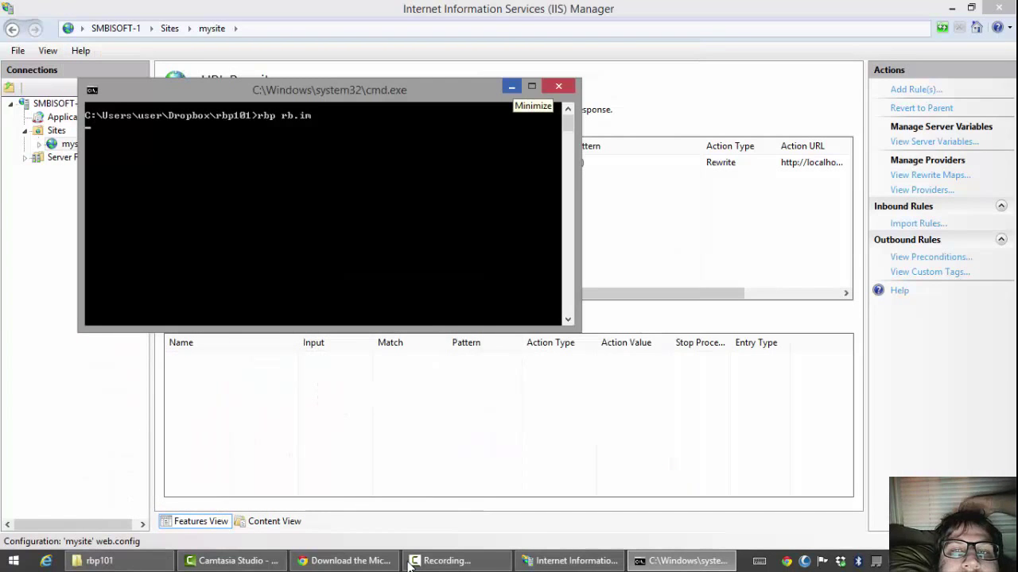
pyautogui.press('Return')
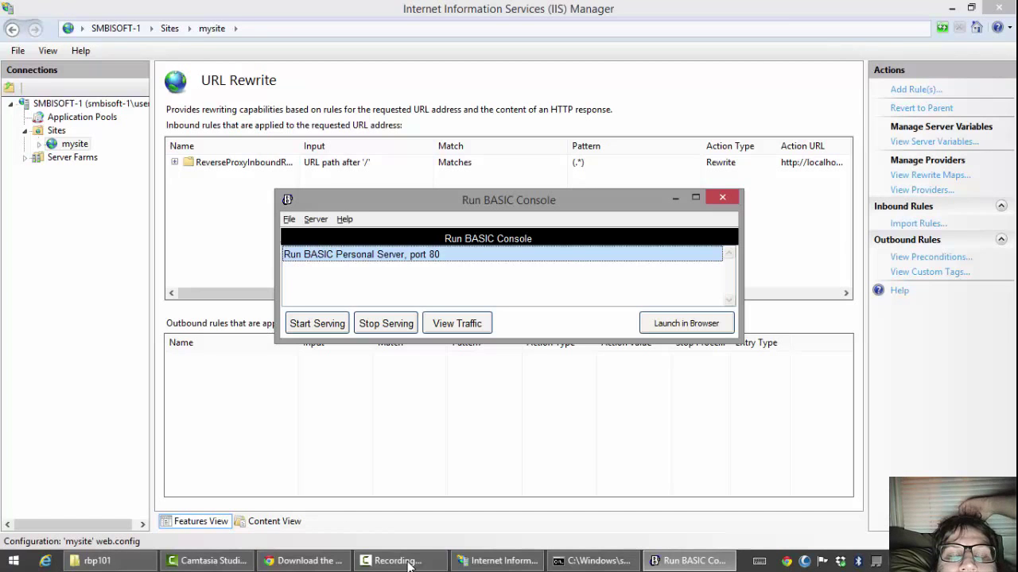
# Launch the Run BASIC Personal Server in the browser and display its traffic log in the Run BASIC Console
pyautogui.hotkey('alt', 'h')
pyautogui.hotkey('alt', 'Tab')
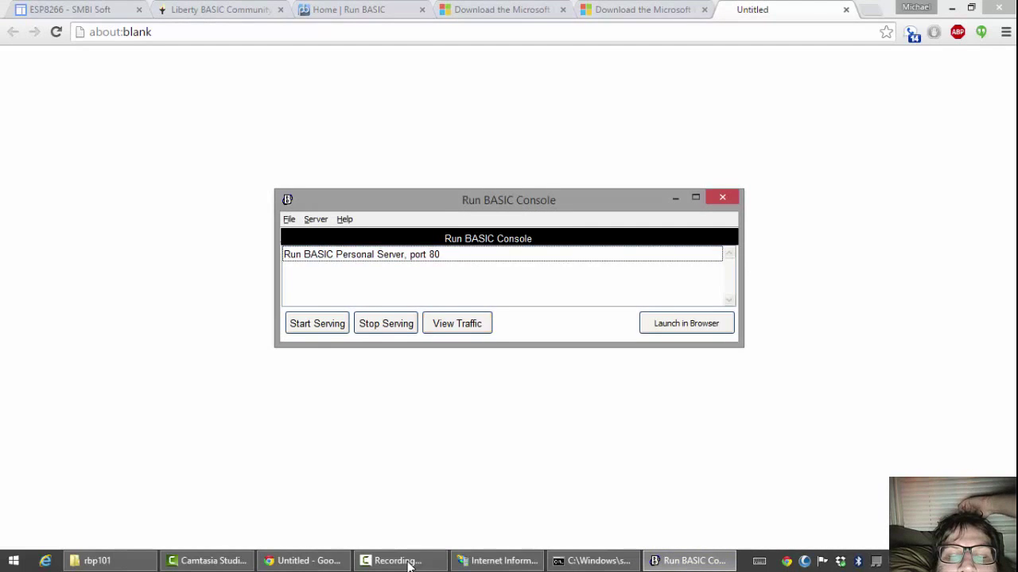
pyautogui.hotkey('alt', 'v')
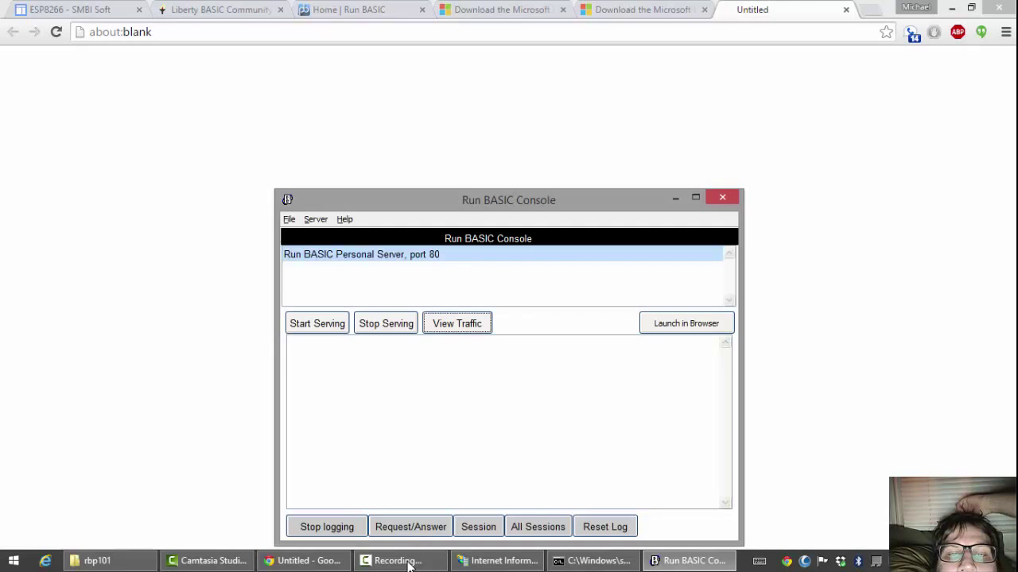
pyautogui.hotkey('alt', 'Tab')
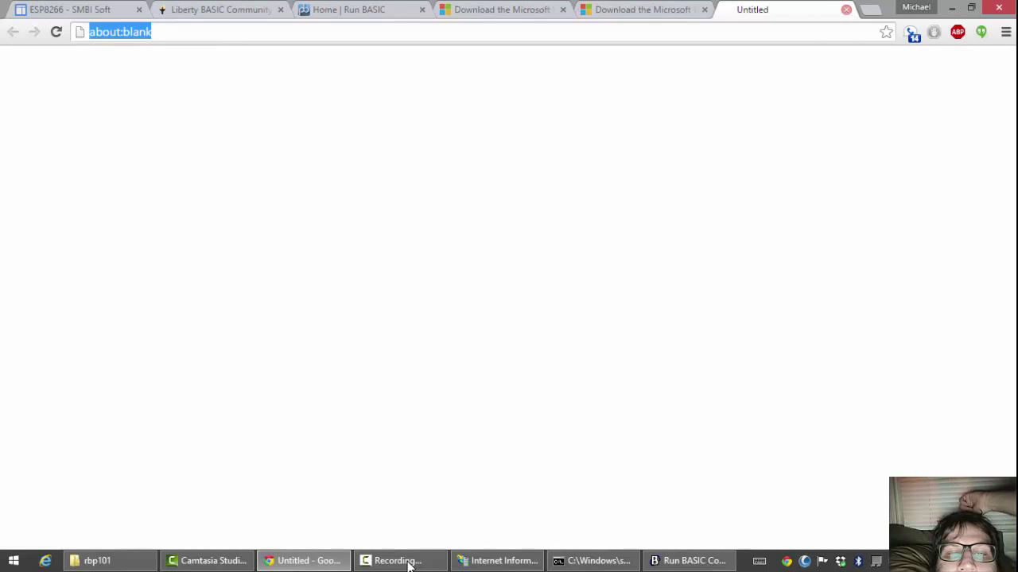
pyautogui.hotkey('ctrl', 'w')
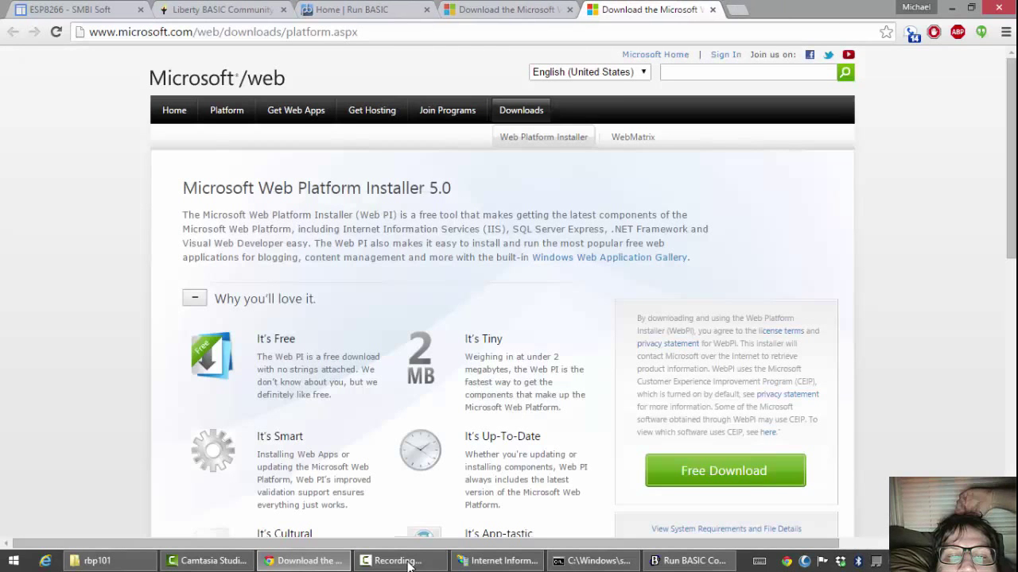
pyautogui.hotkey('ctrl', 'l')
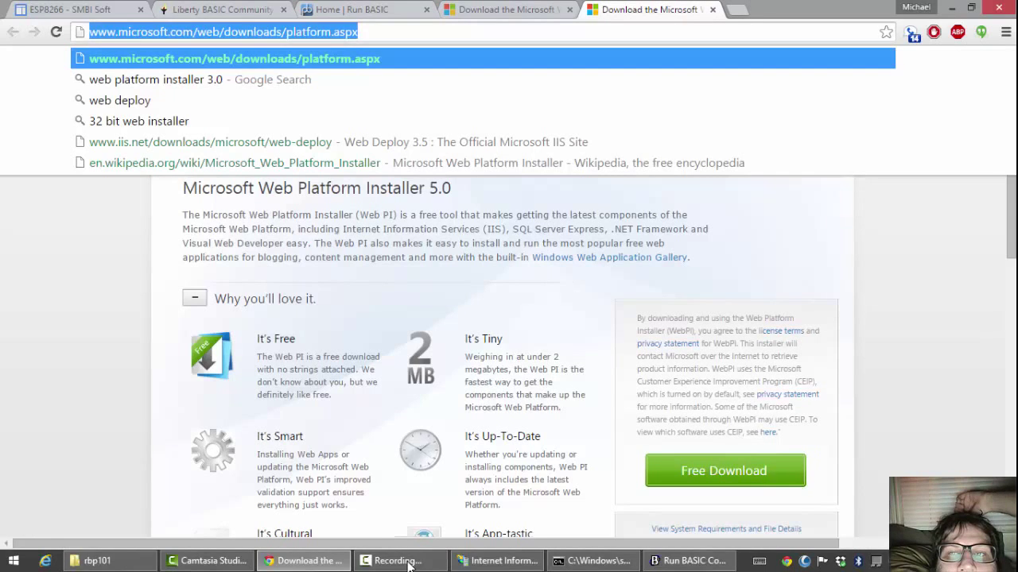
pyautogui.write('https')
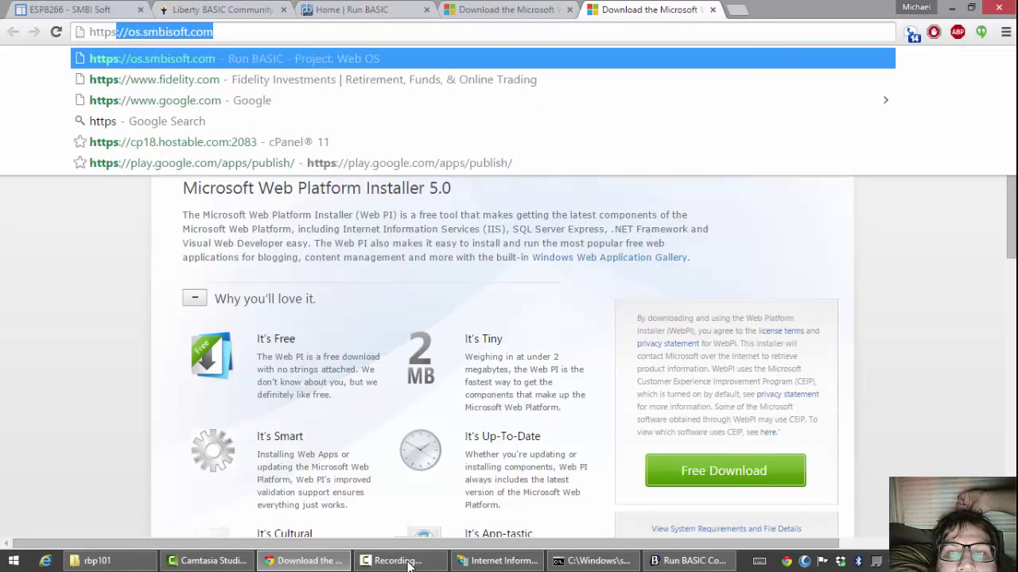
pyautogui.write('://')
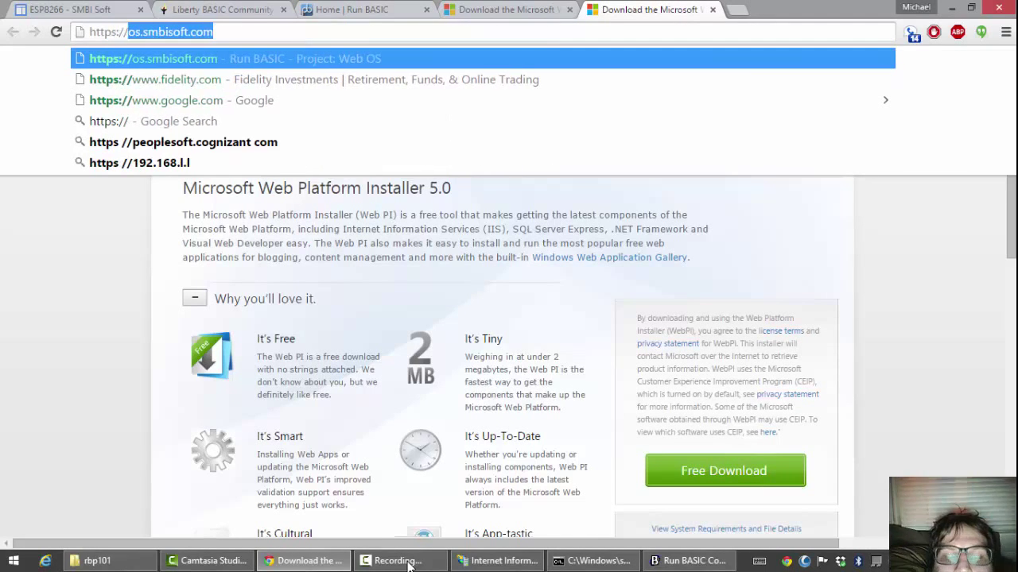
pyautogui.write('lo')
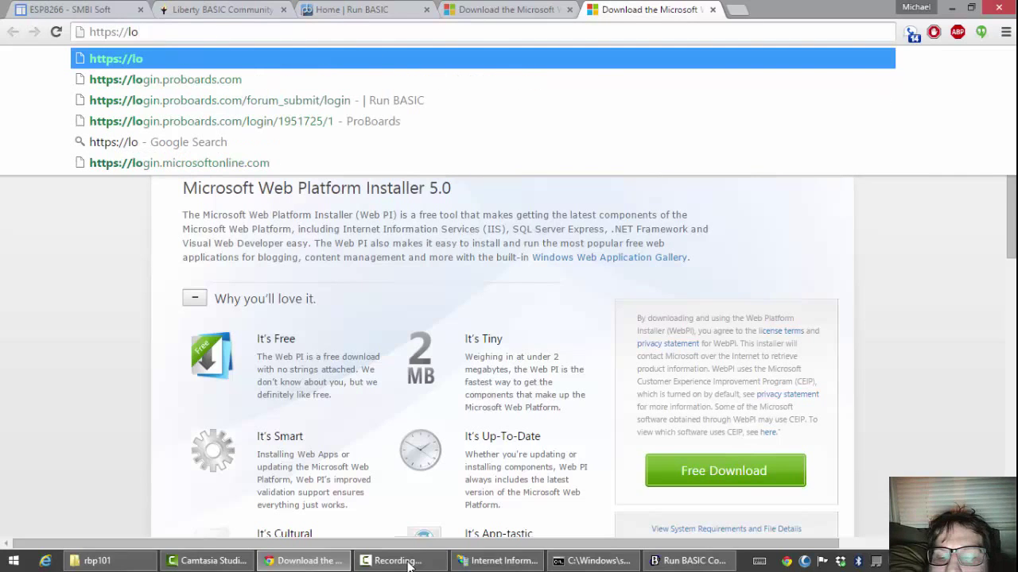
pyautogui.write('cal')
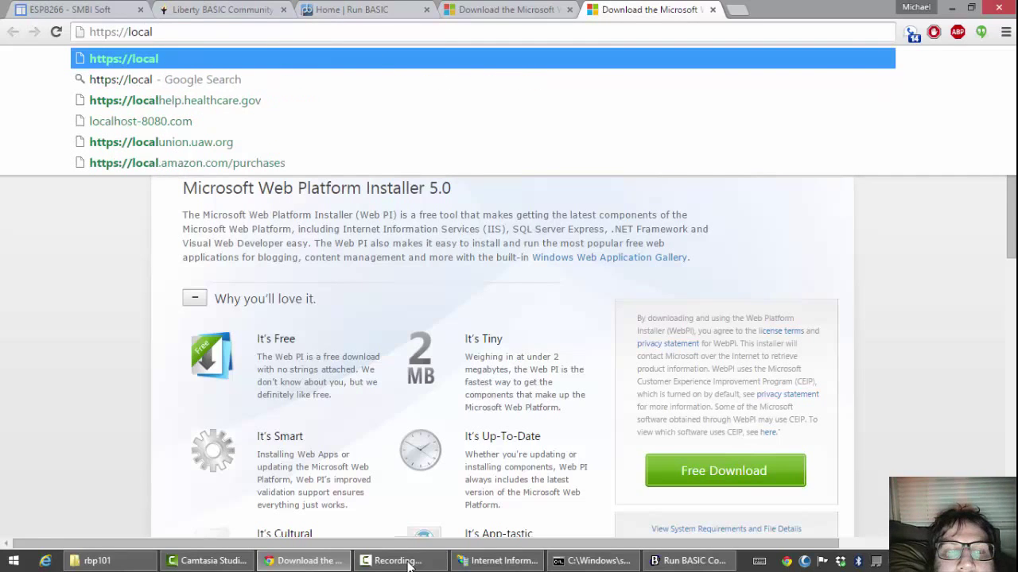
pyautogui.write('host')
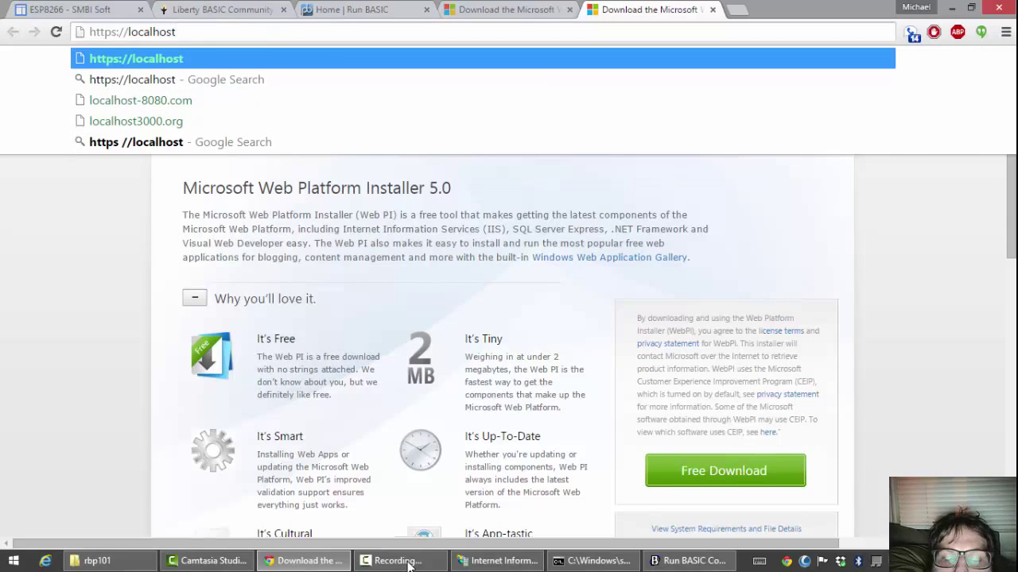
pyautogui.press('Escape')
pyautogui.press('Return')
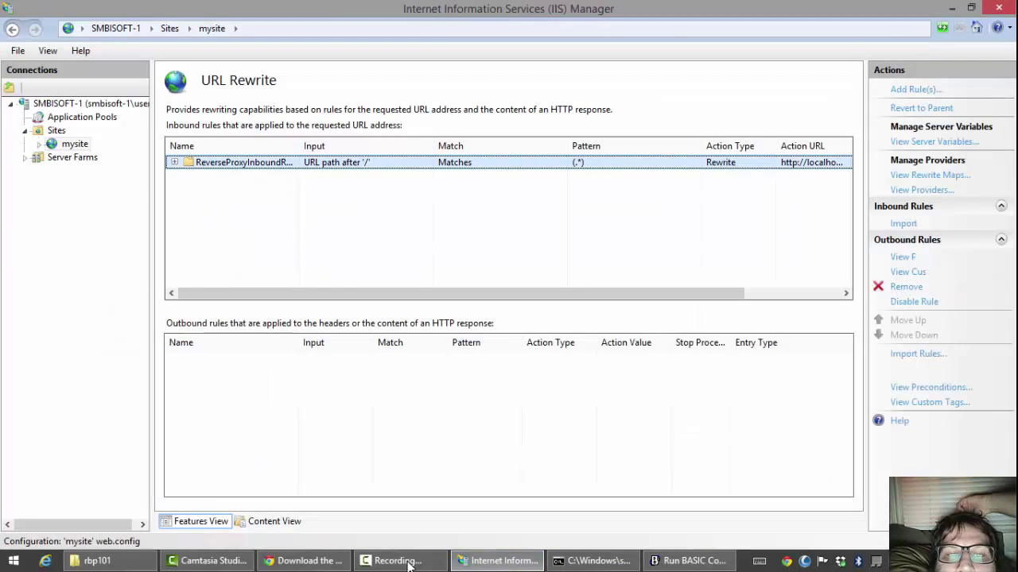
# Open the reverse proxy inbound rule in IIS Manager and review its match pattern and rewrite action settings
pyautogui.press('Return')
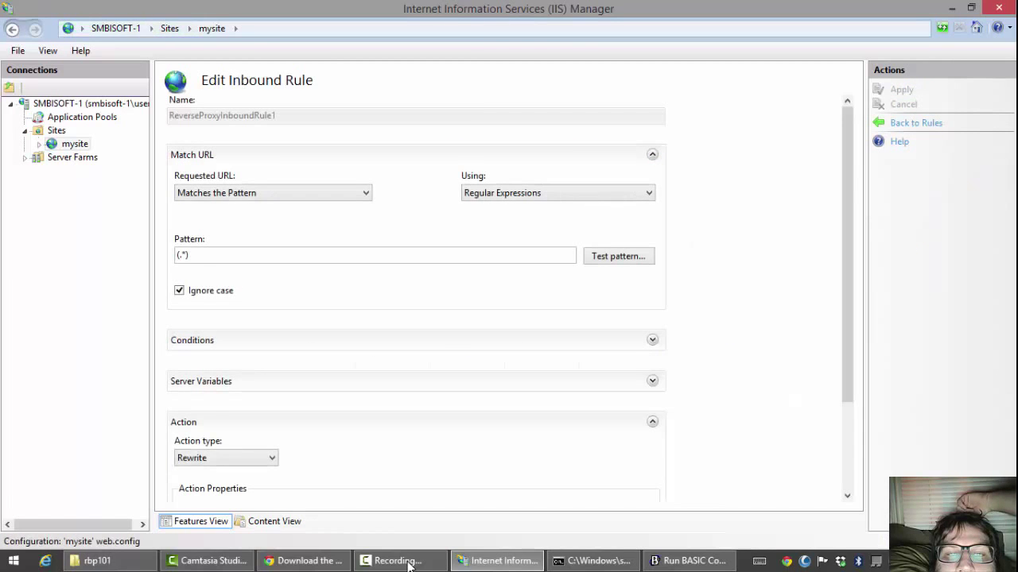
pyautogui.scroll(-3, 407, 567)
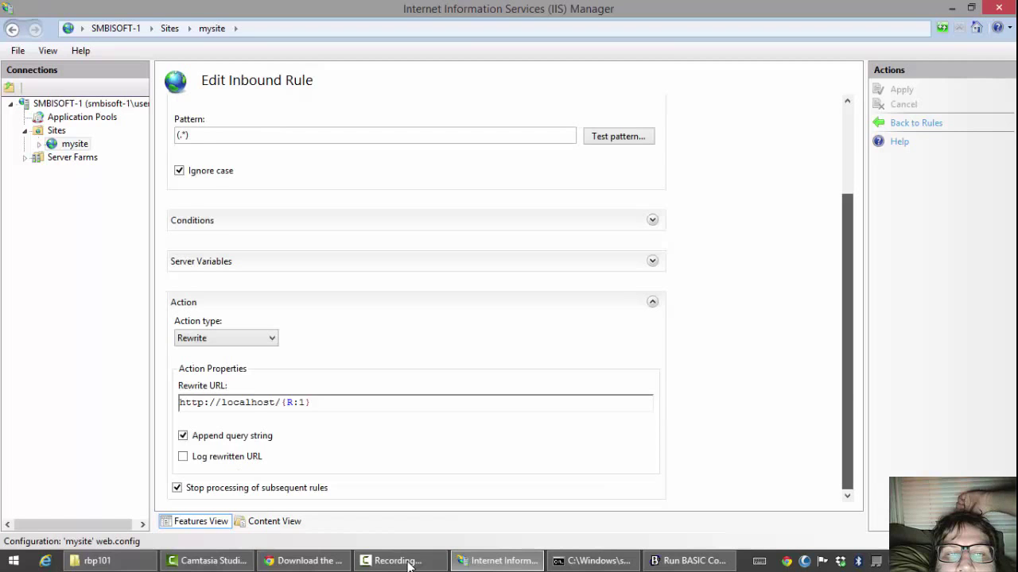
pyautogui.scroll(2, 407, 563)
pyautogui.scroll(-2, 407, 563)
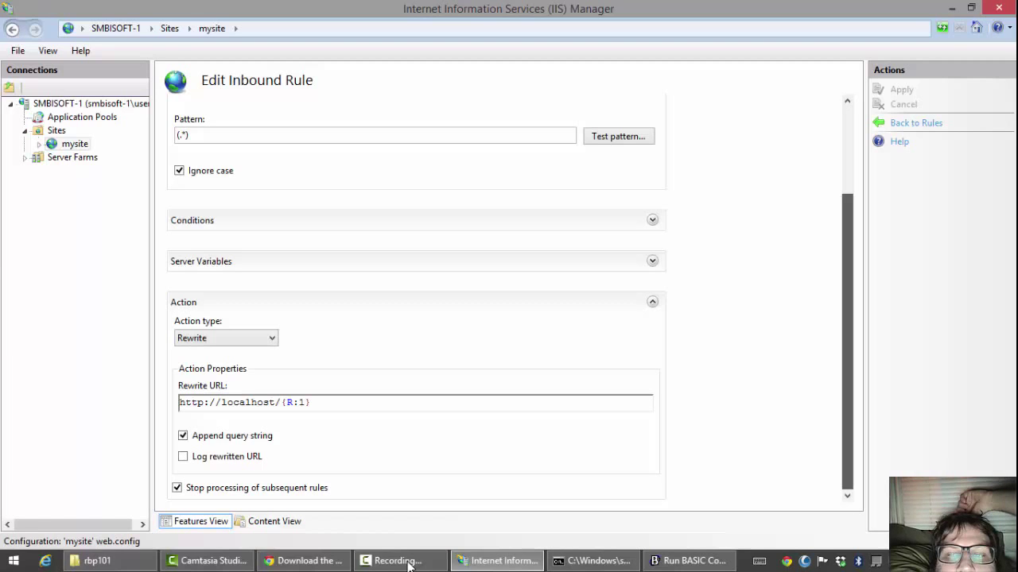
# Switch to the Run BASIC Console and launch the Run BASIC Personal Server in the browser again
pyautogui.scroll(3, 407, 563)
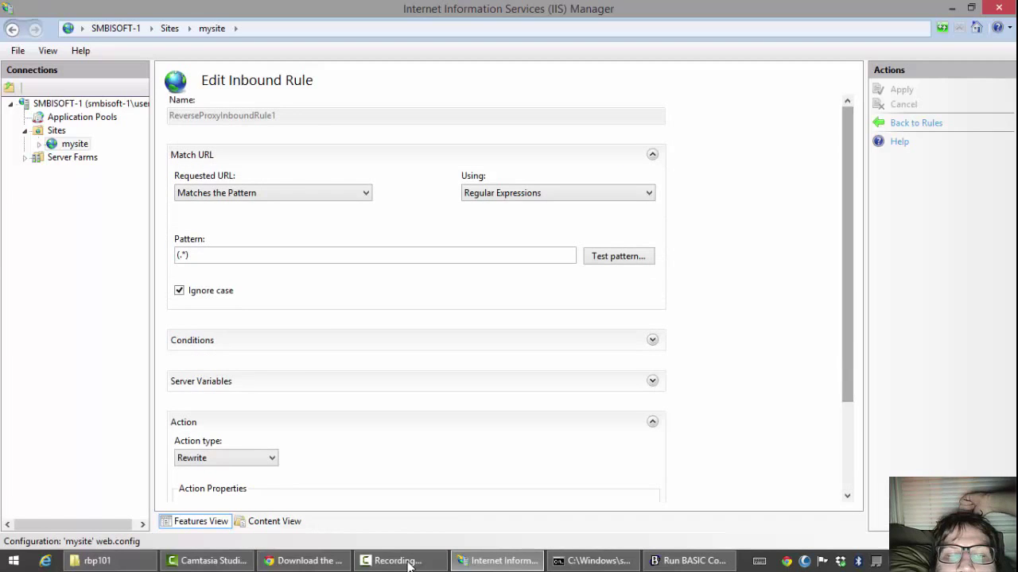
pyautogui.hotkey('alt', 'Tab')
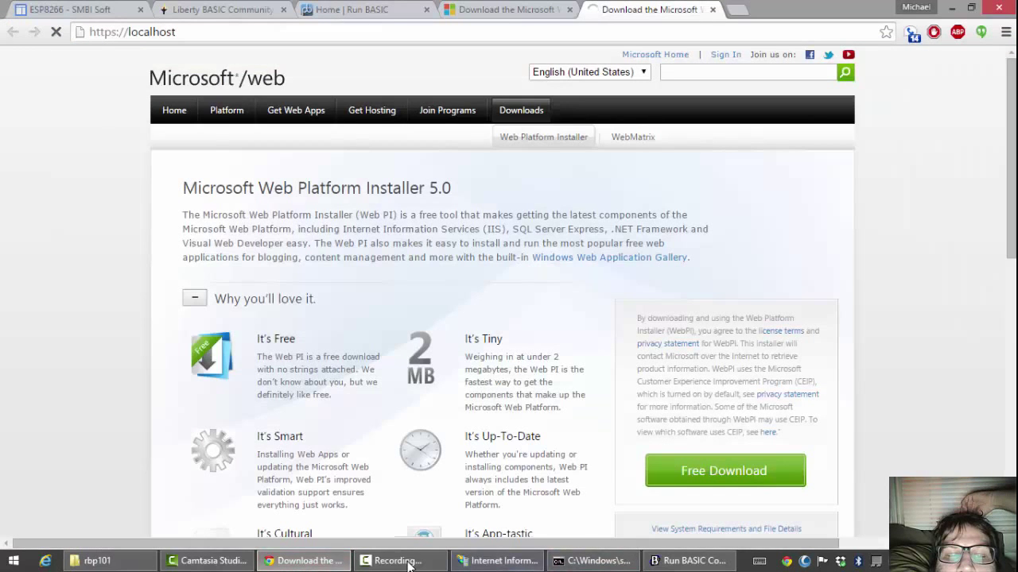
pyautogui.moveTo(515, 563)
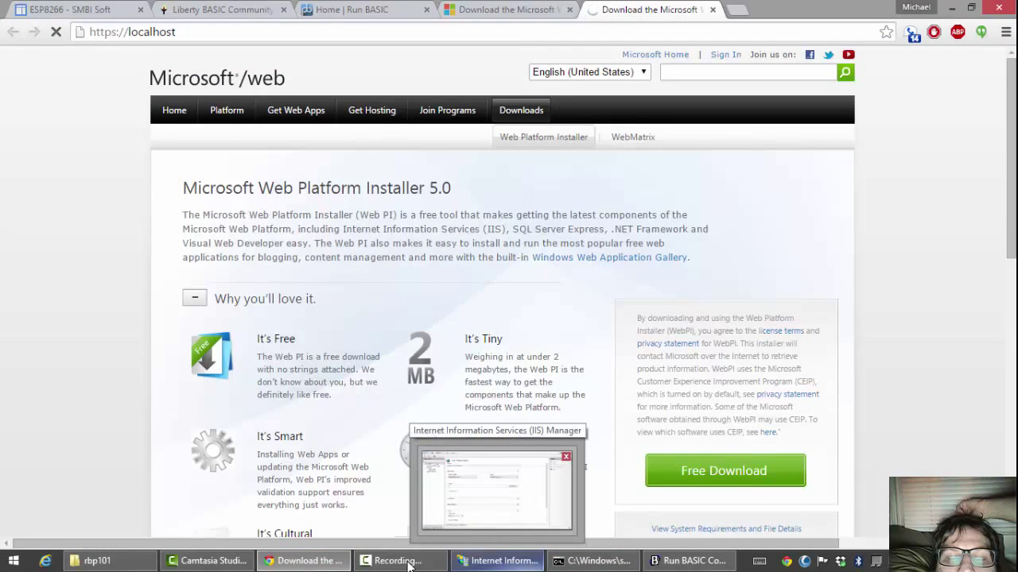
pyautogui.hotkey('alt', 'Tab')
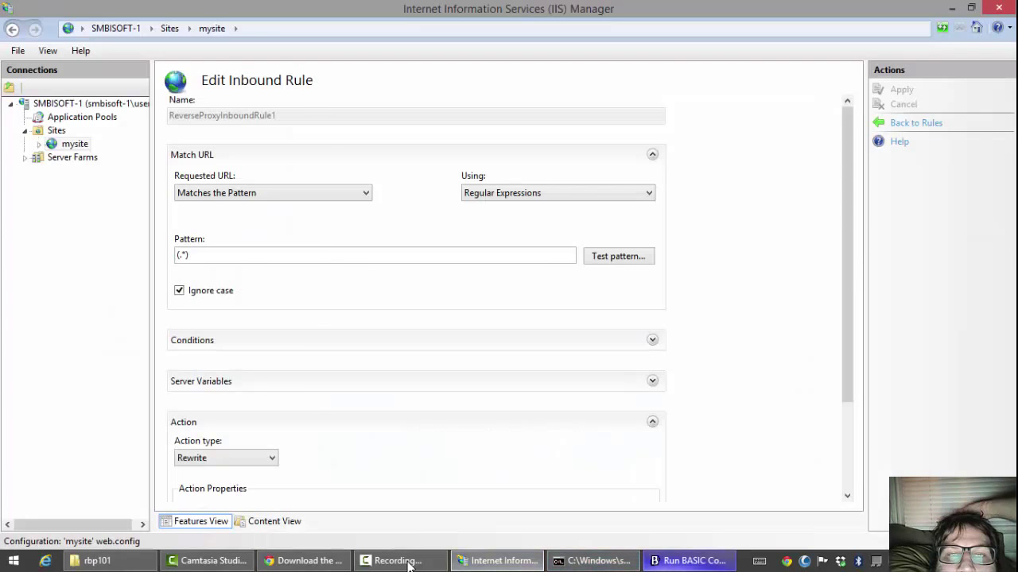
pyautogui.hotkey('alt', 'Tab')
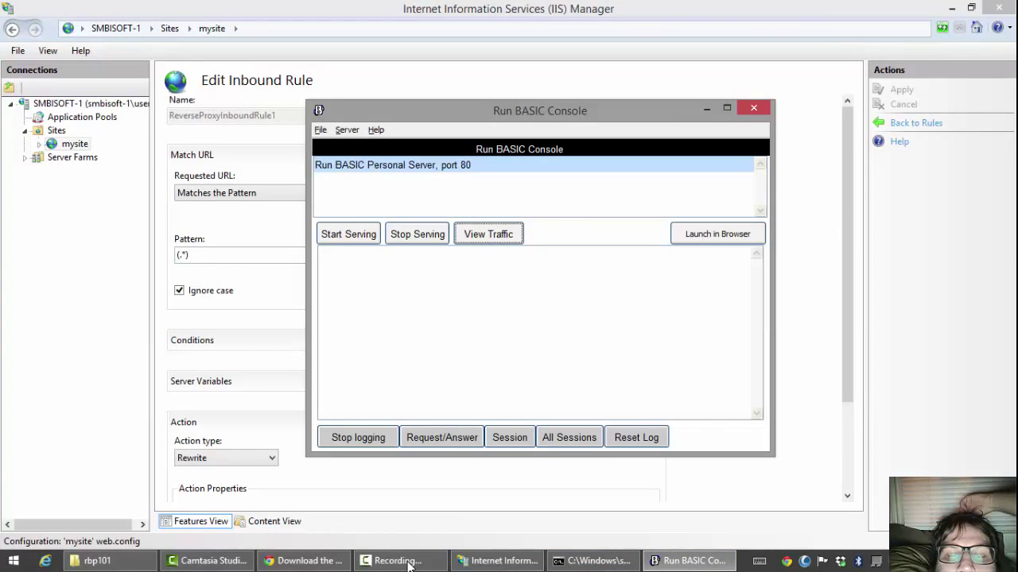
pyautogui.press('Tab')
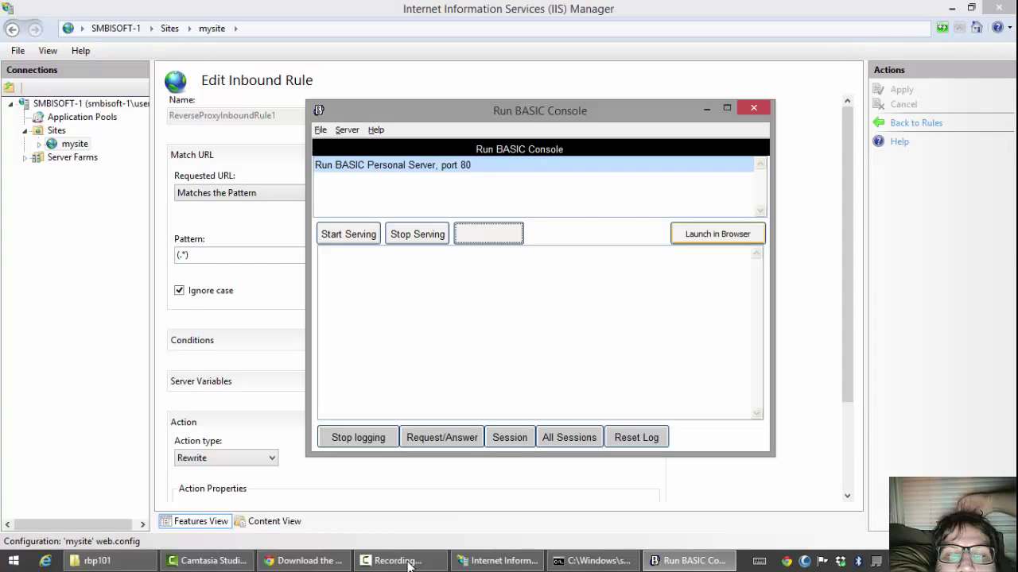
pyautogui.press('Return')
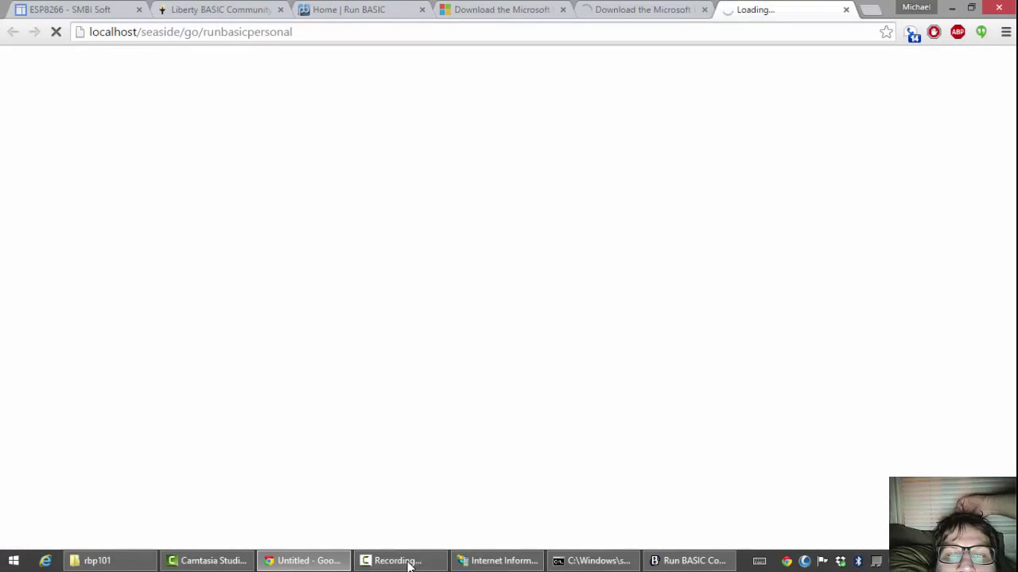
pyautogui.hotkey('alt', 'Tab')
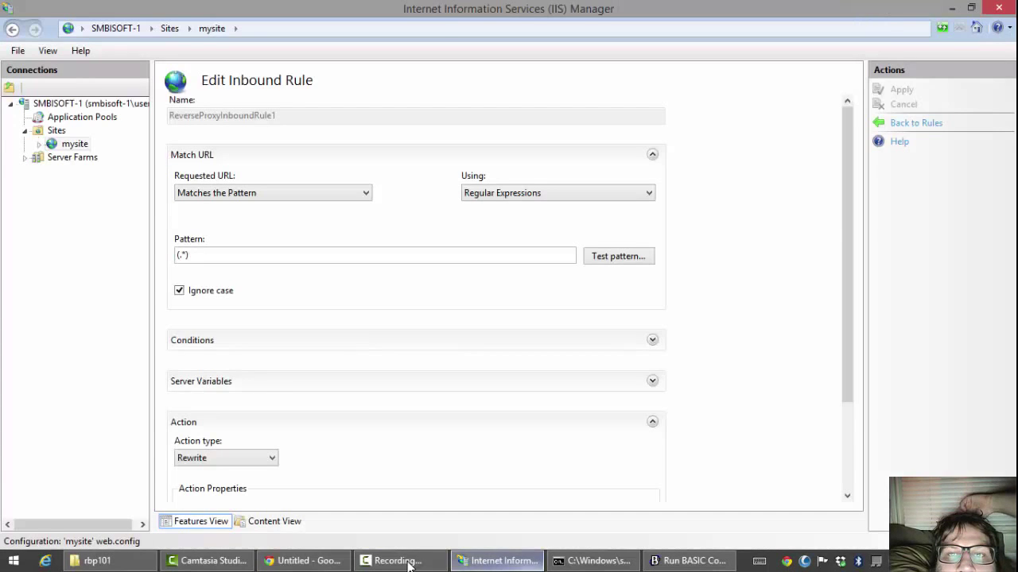
pyautogui.click(75, 144)
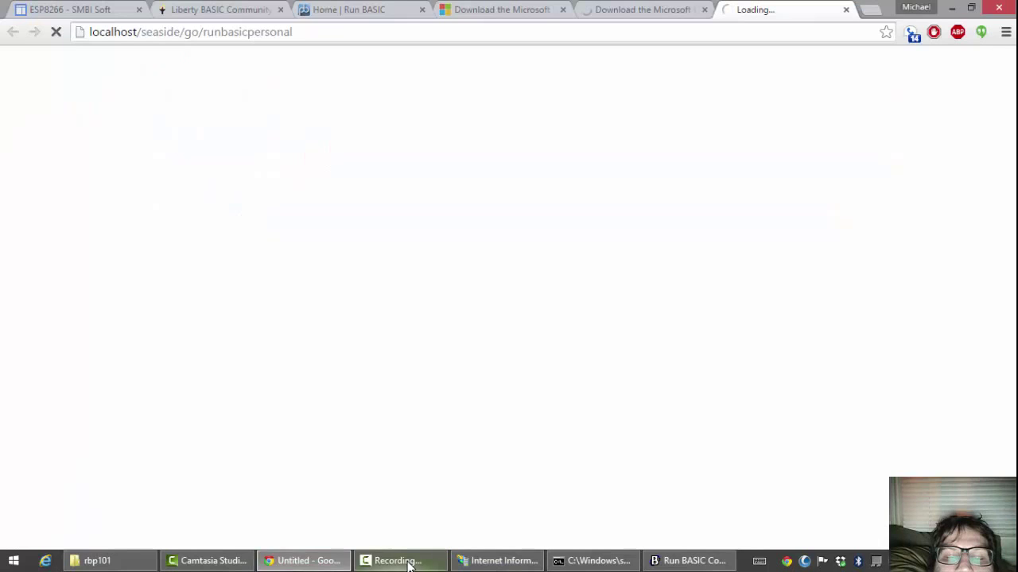
pyautogui.click(407, 565)
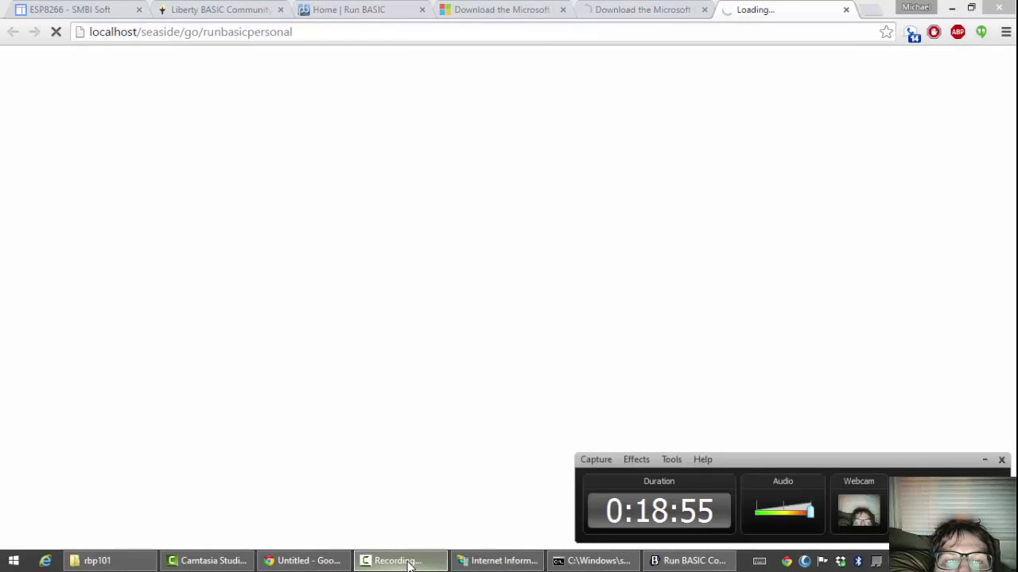
pyautogui.click(490, 287)
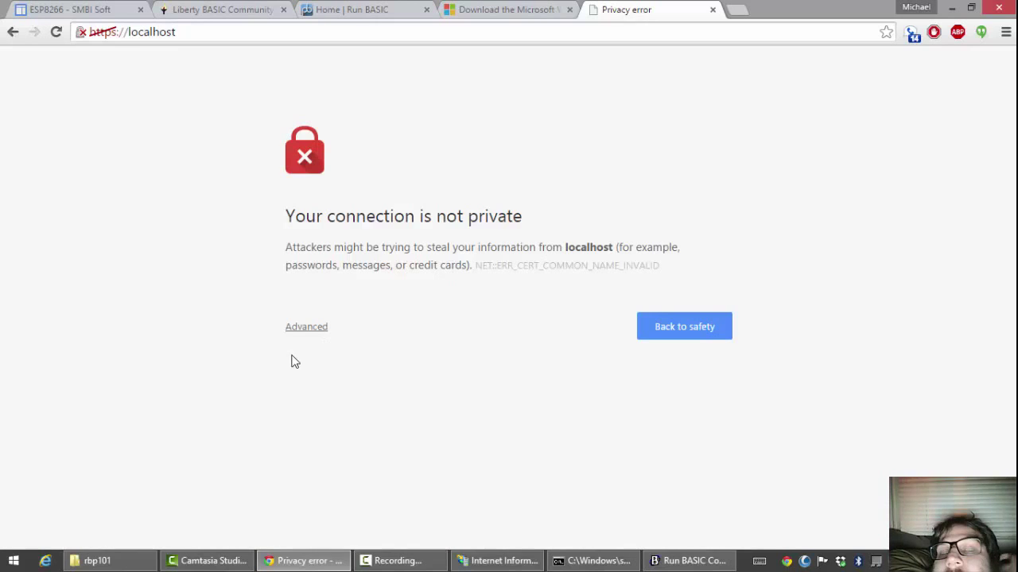
# Expand the advanced details of the privacy warning and proceed to localhost despite the certificate mismatch
pyautogui.click(303, 329)
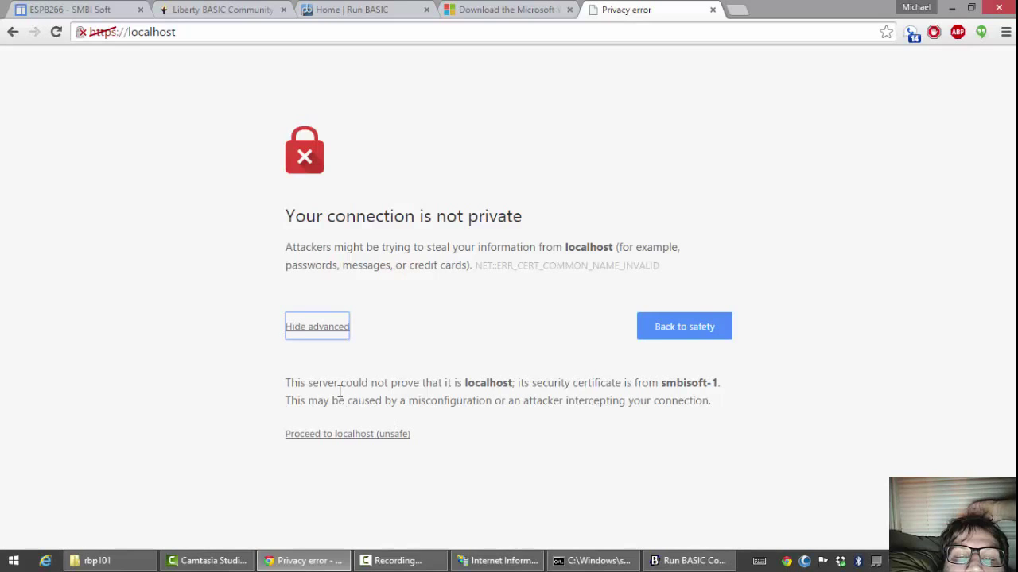
pyautogui.click(367, 438)
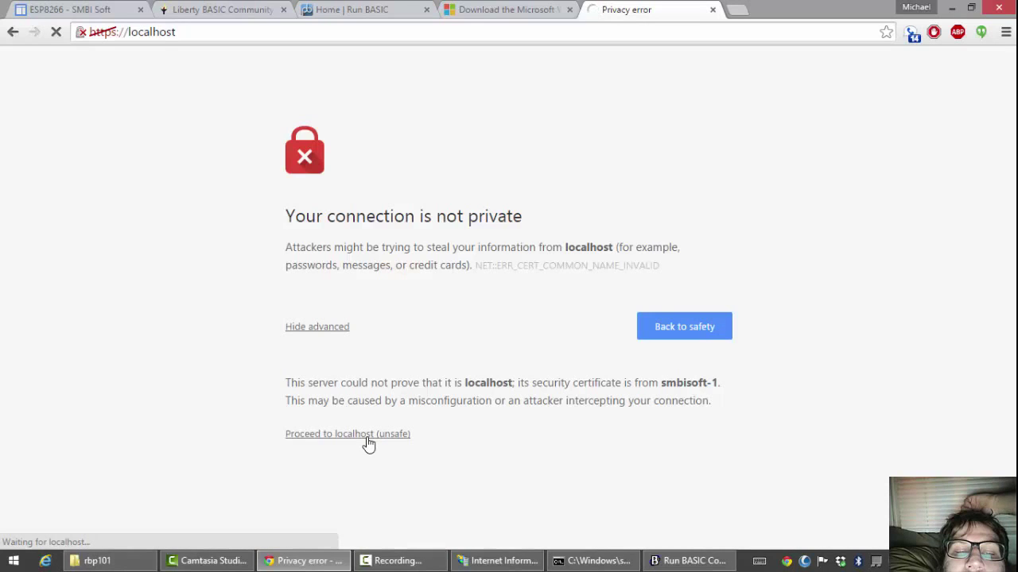
pyautogui.click(423, 562)
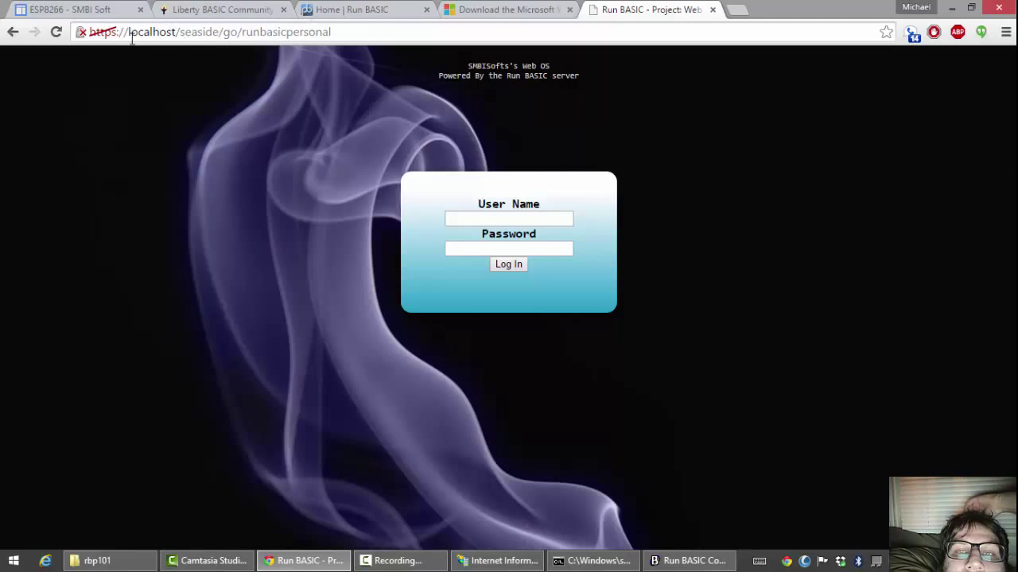
# Examine the https address of the loaded Run BASIC page and check the traffic log in the Run BASIC Console
pyautogui.moveTo(124, 32); pyautogui.dragTo(376, 33)
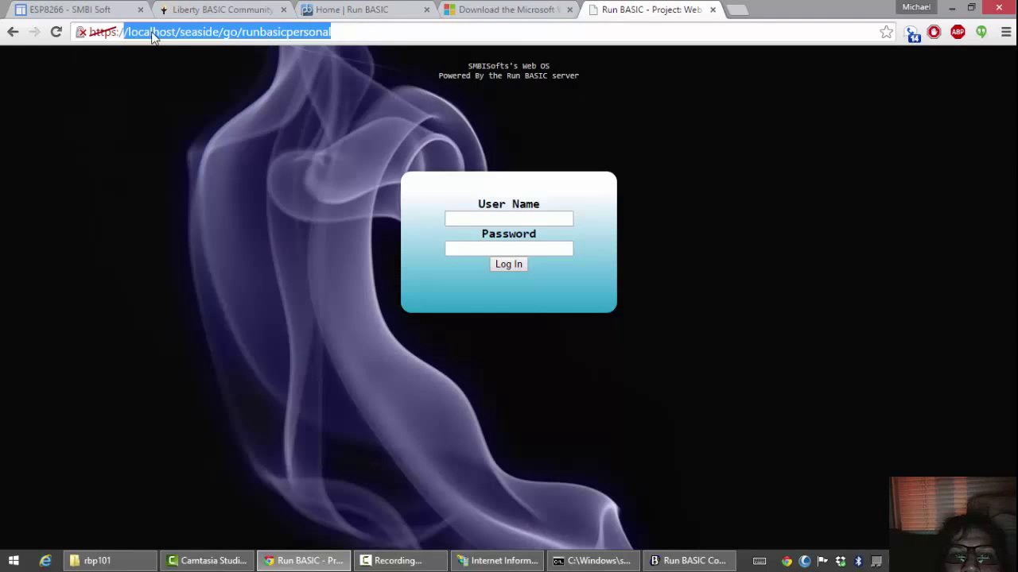
pyautogui.click(171, 30)
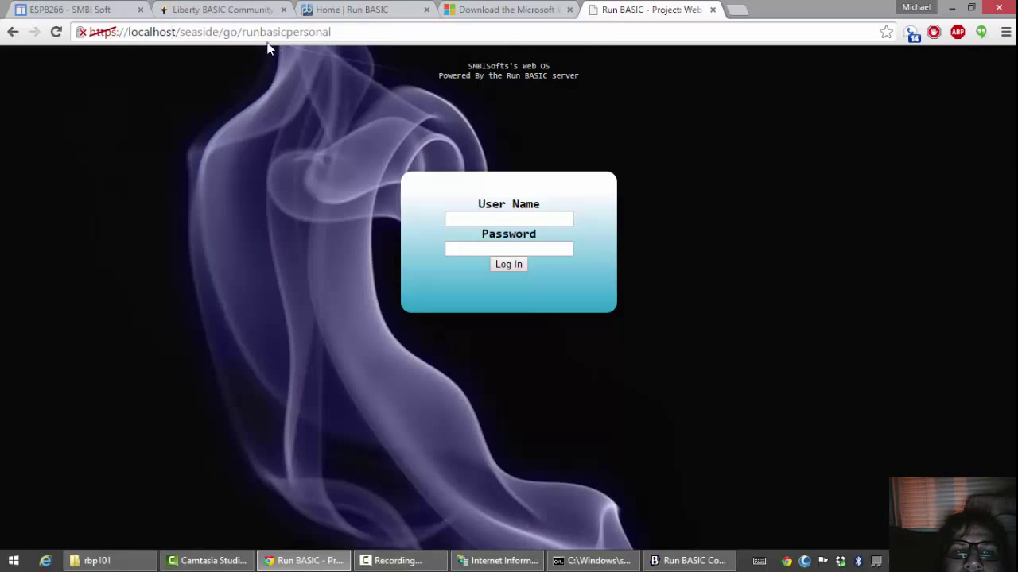
pyautogui.click(691, 561)
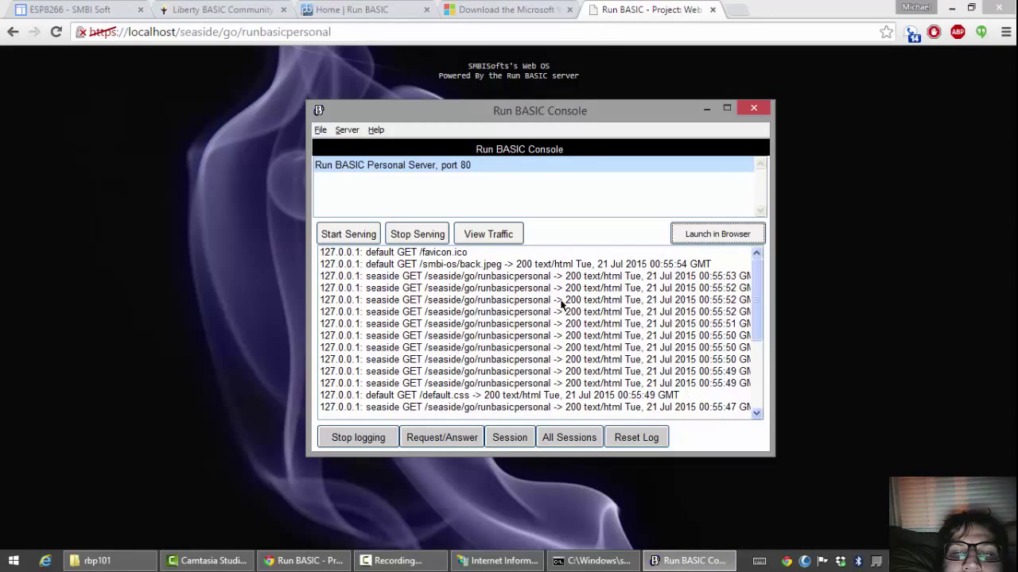
pyautogui.click(299, 31)
pyautogui.press('Return')
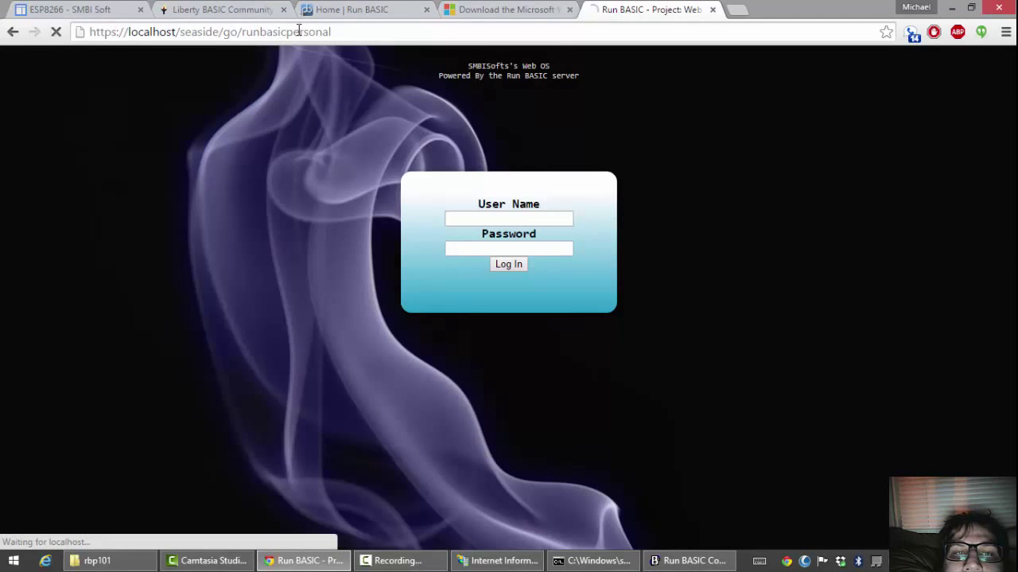
pyautogui.click(678, 568)
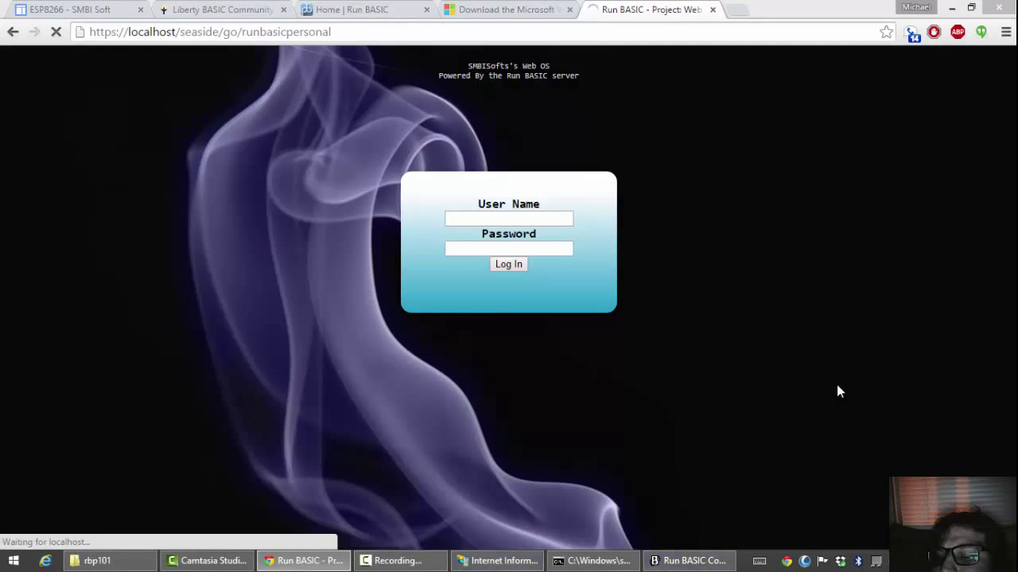
pyautogui.click(710, 560)
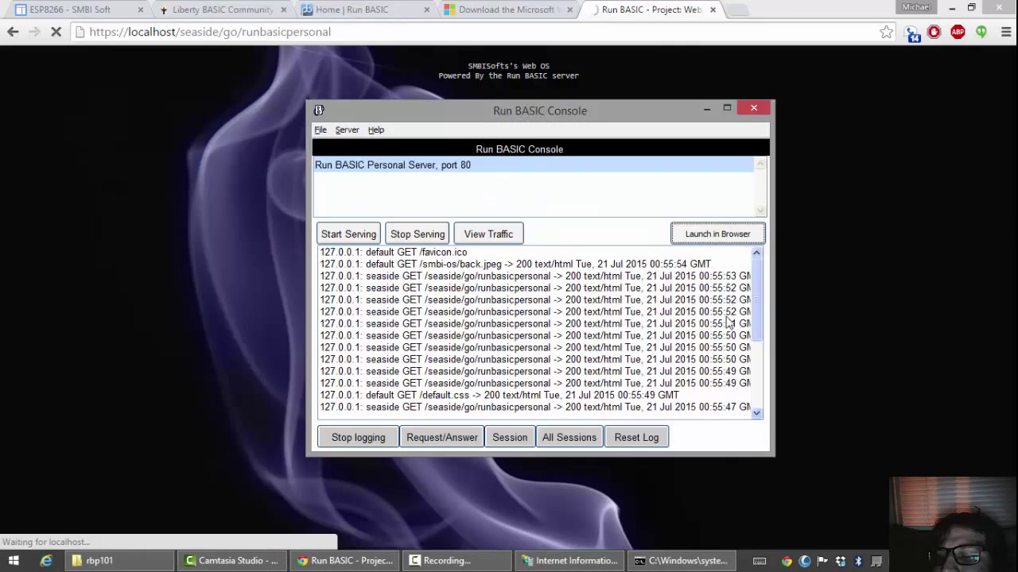
pyautogui.scroll(-3, 708, 366)
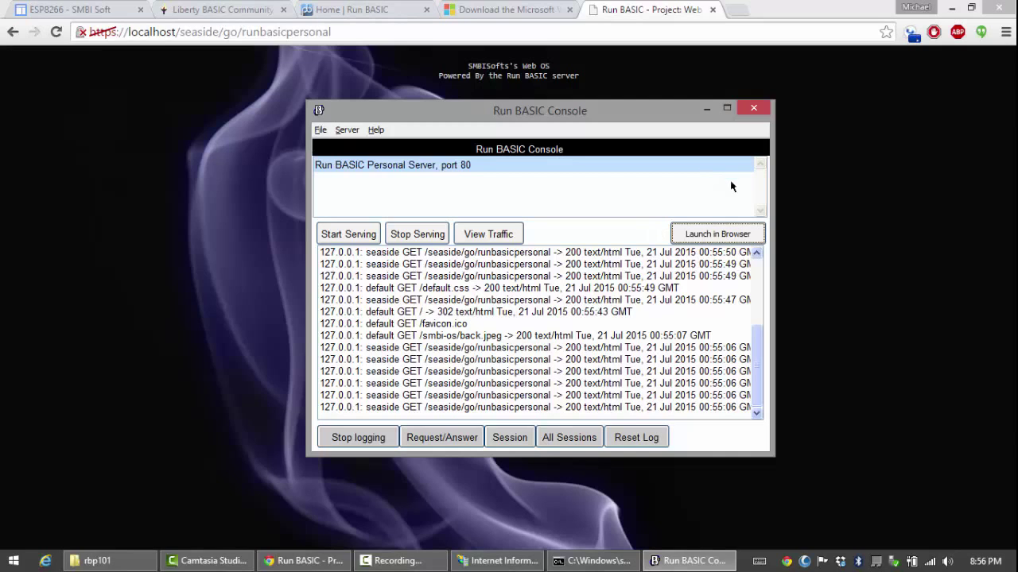
pyautogui.click(394, 560)
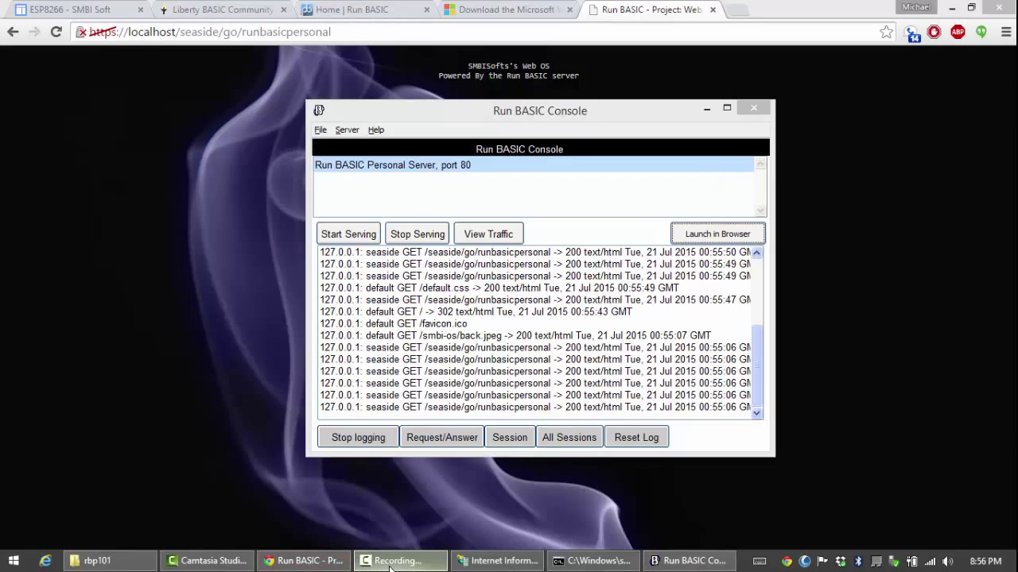